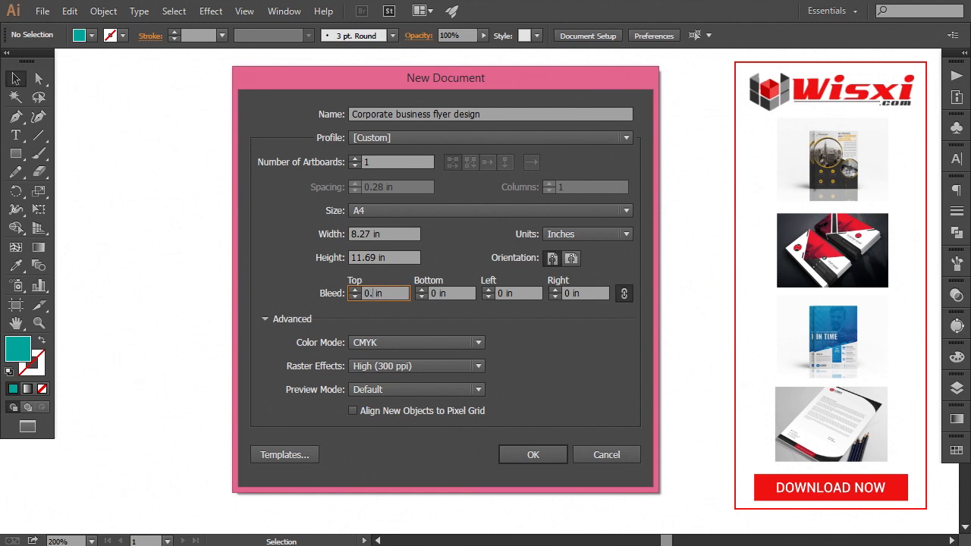
Create the A4 flyer document with a 0.125 in bleed on all sides, CMYK color mode and High (300 ppi) raster effects
text(125)
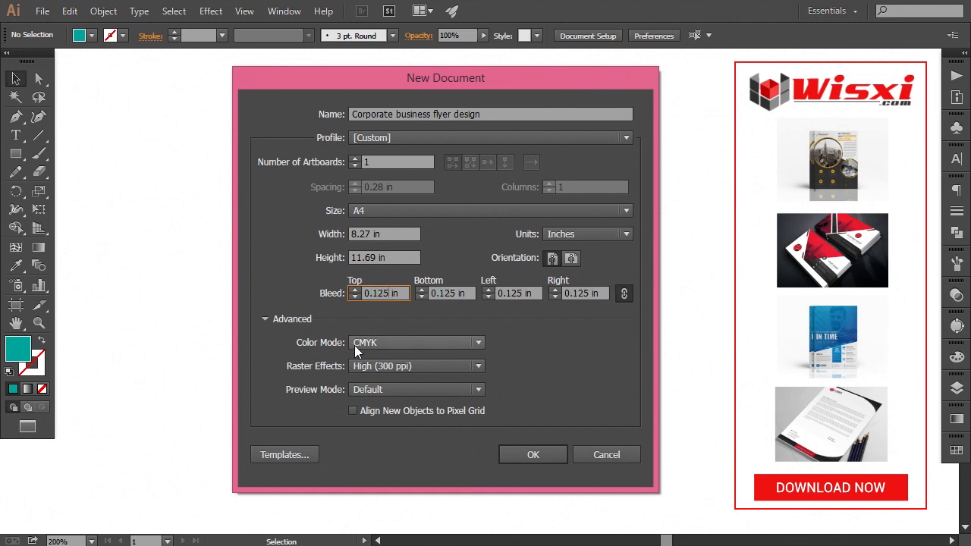
click(383, 343)
click(396, 356)
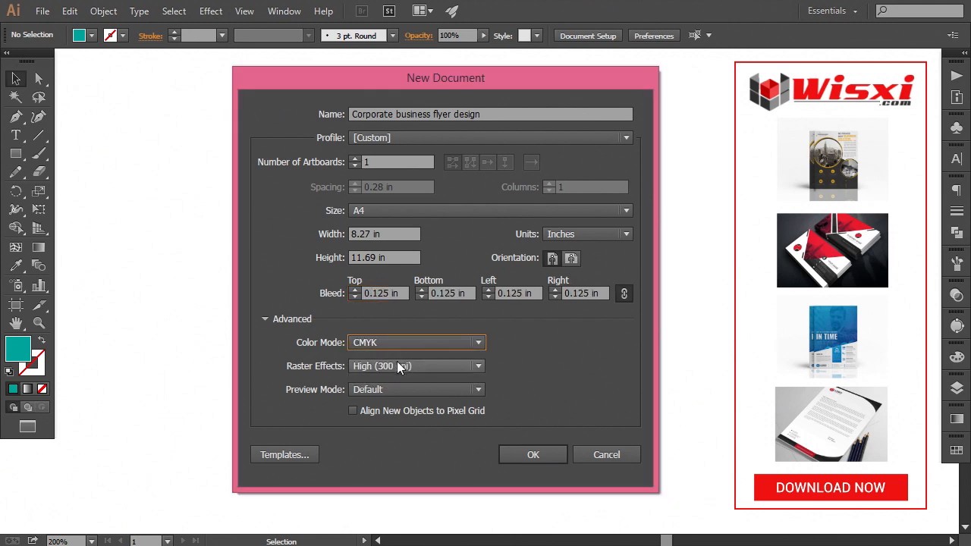
click(399, 366)
click(398, 382)
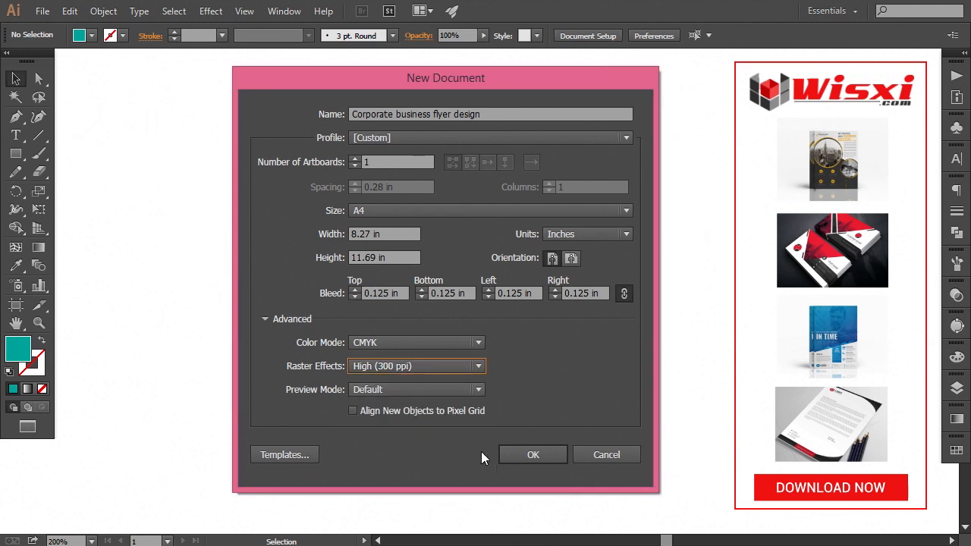
click(533, 454)
Paste the prepared flyer content into the document and move it onto the pasteboard beside the artboard
key(ctrl+v)
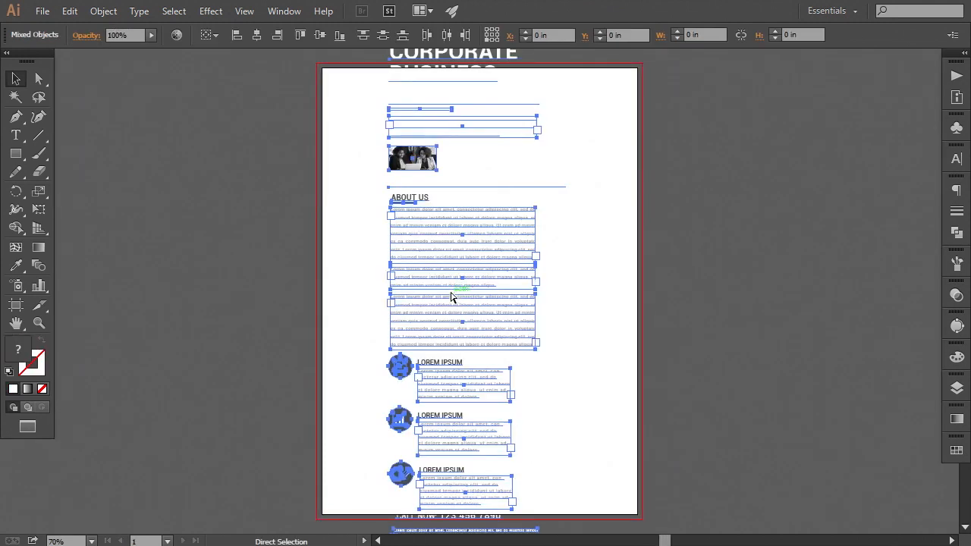
key(ctrl+minus)
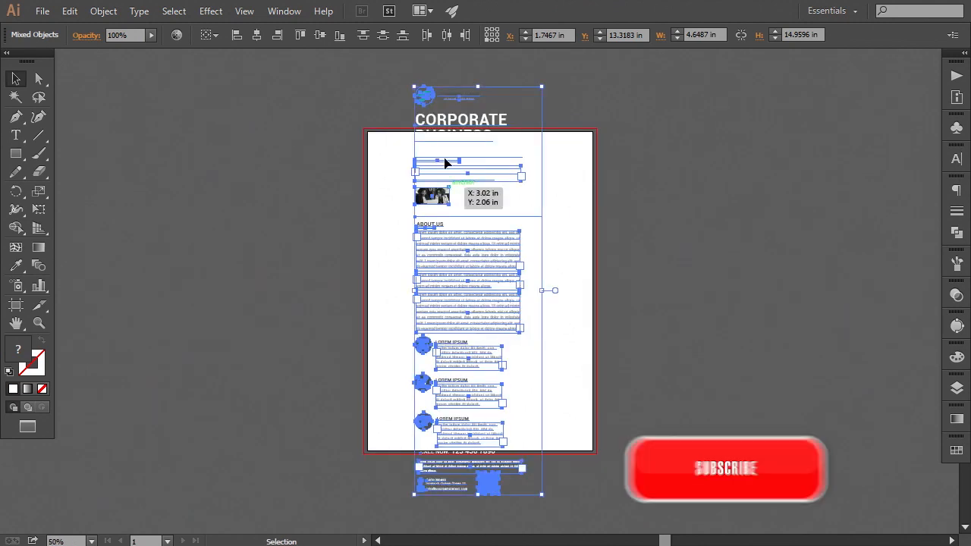
drag(436, 132, 261, 116)
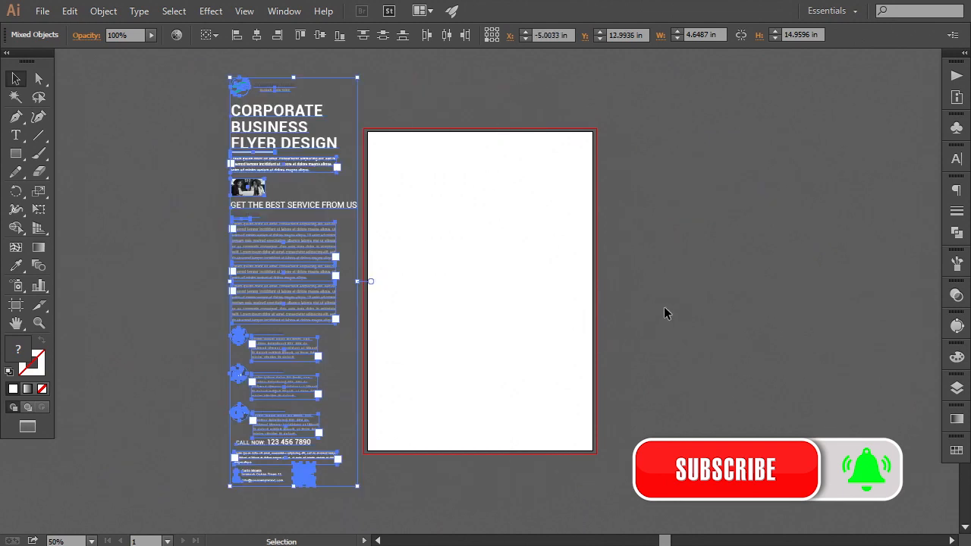
click(665, 307)
Draw a white header rectangle across the top of the artboard and fit its width to the artboard edges
drag(555, 275, 590, 328)
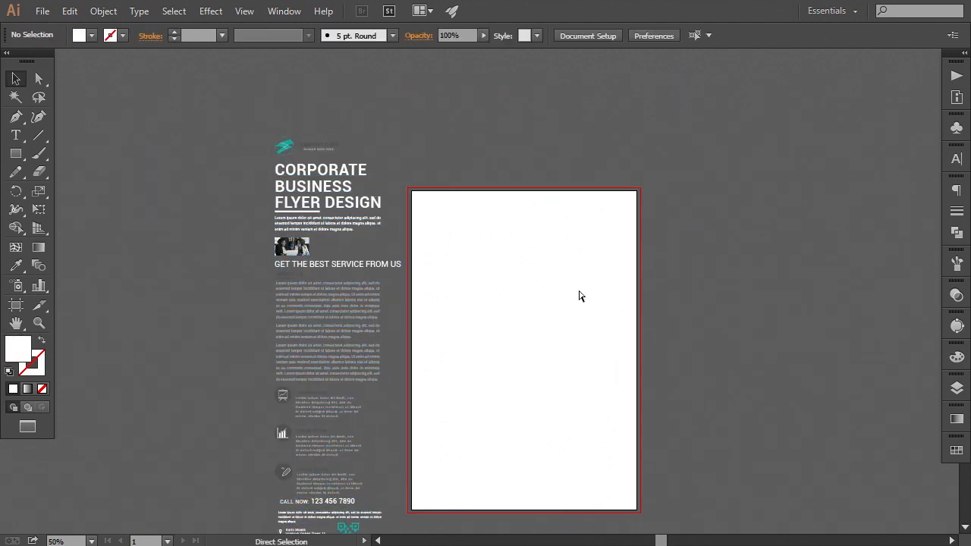
key(ctrl+plus)
key(ctrl+plus)
key(ctrl+plus)
drag(571, 264, 574, 445)
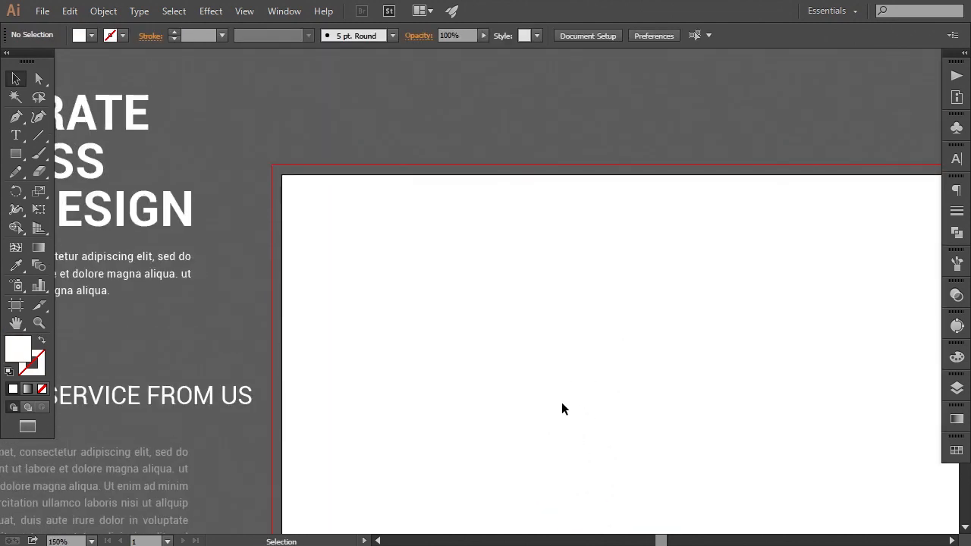
key(ctrl+minus)
drag(529, 399, 551, 358)
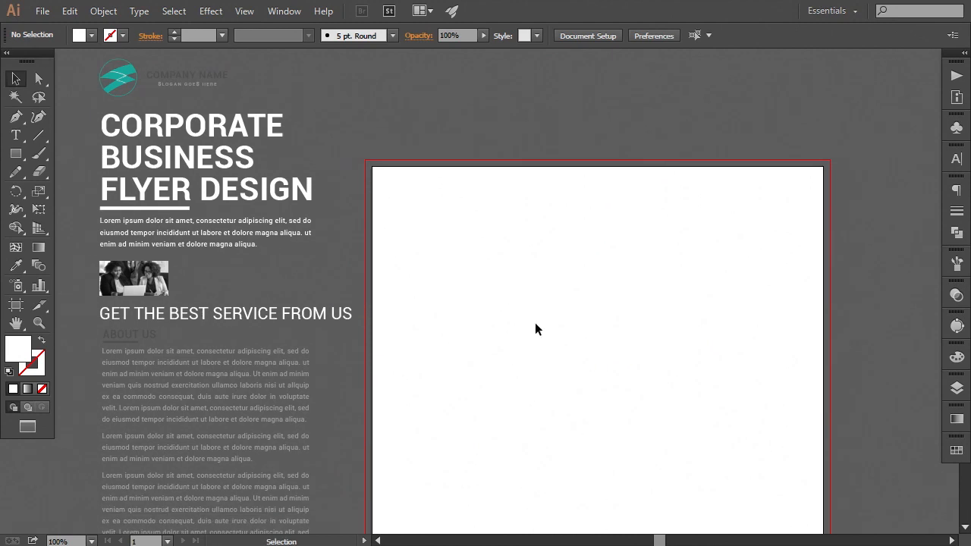
click(15, 153)
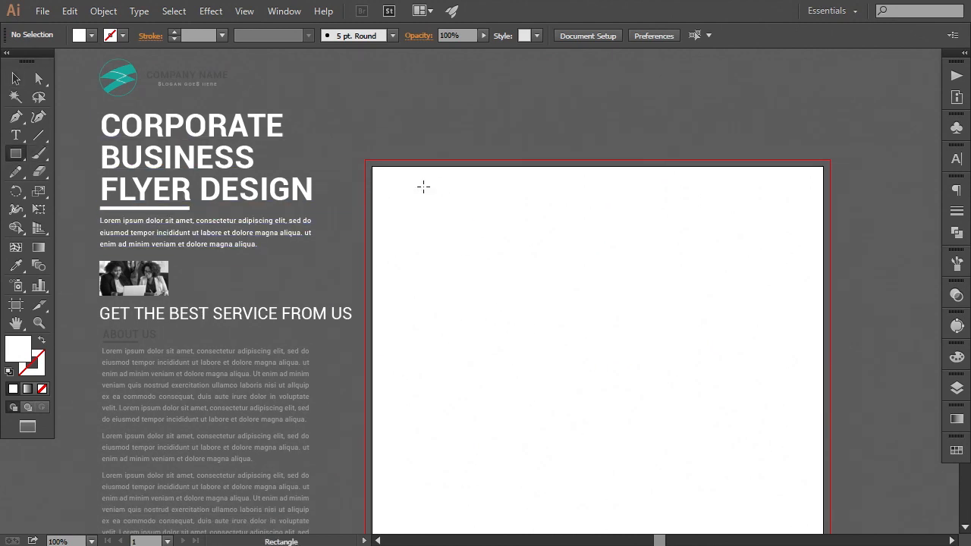
drag(371, 168, 827, 244)
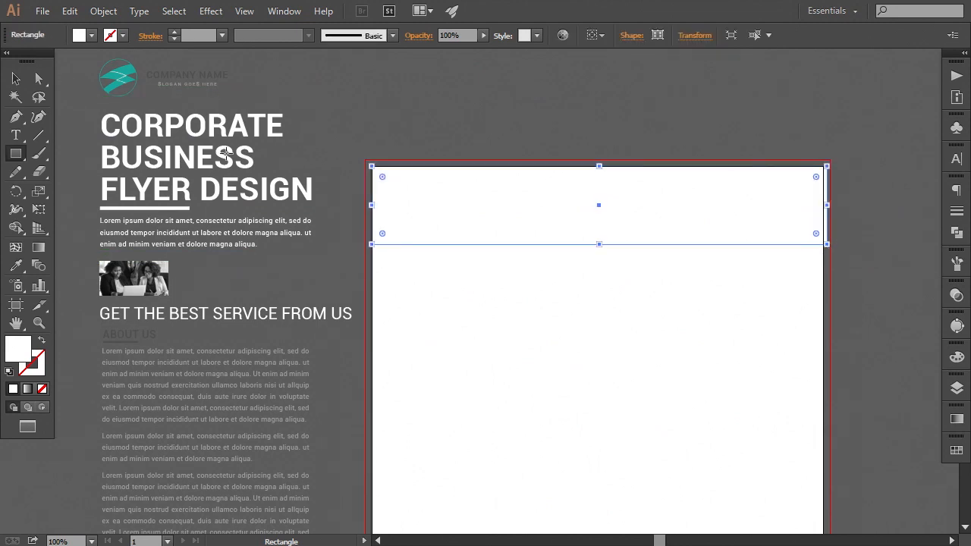
click(16, 78)
drag(827, 204, 824, 206)
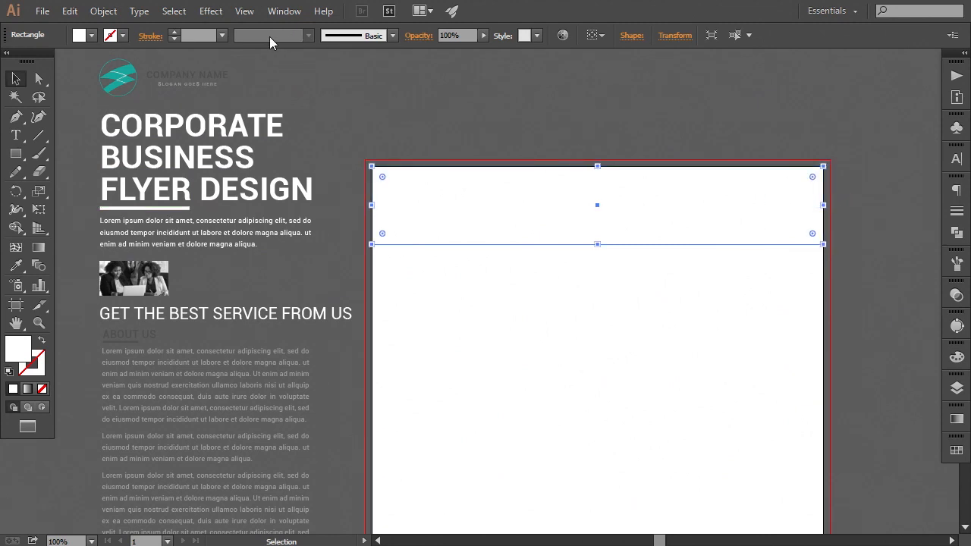
Show the rulers and place a horizontal guide at the bottom edge of the header rectangle
click(237, 12)
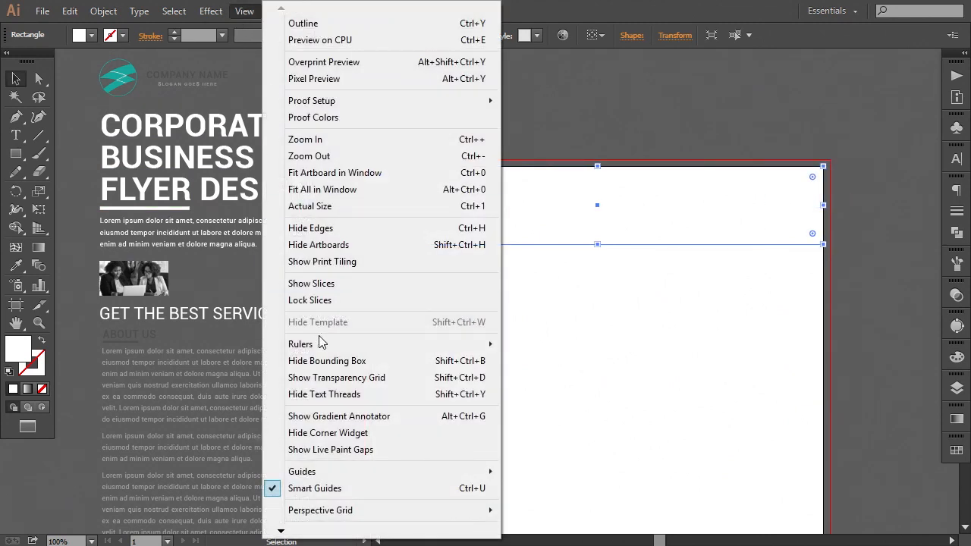
mouse_move(369, 346)
click(529, 345)
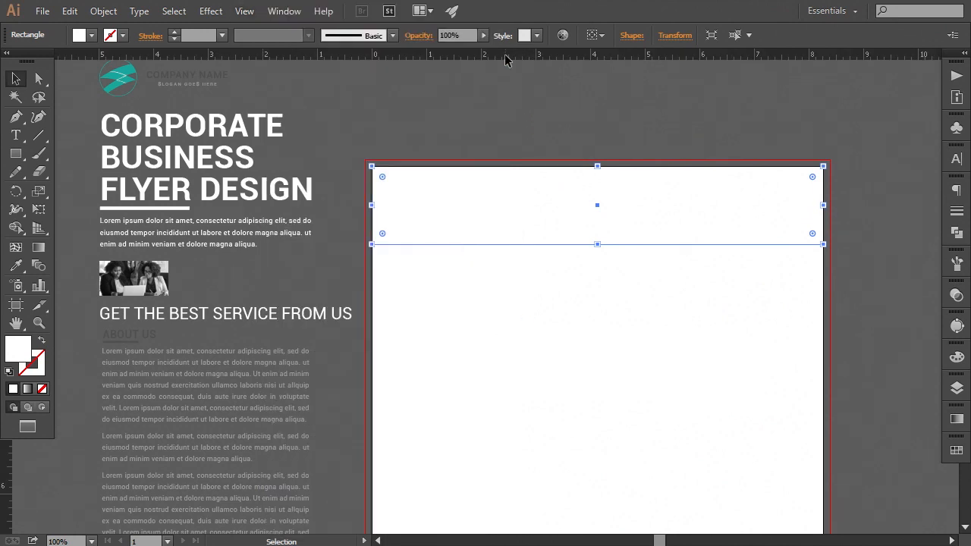
drag(507, 55, 534, 244)
Move the company logo group onto the header rectangle and bring it to the front
drag(631, 351, 620, 355)
drag(89, 91, 402, 220)
right_click(424, 210)
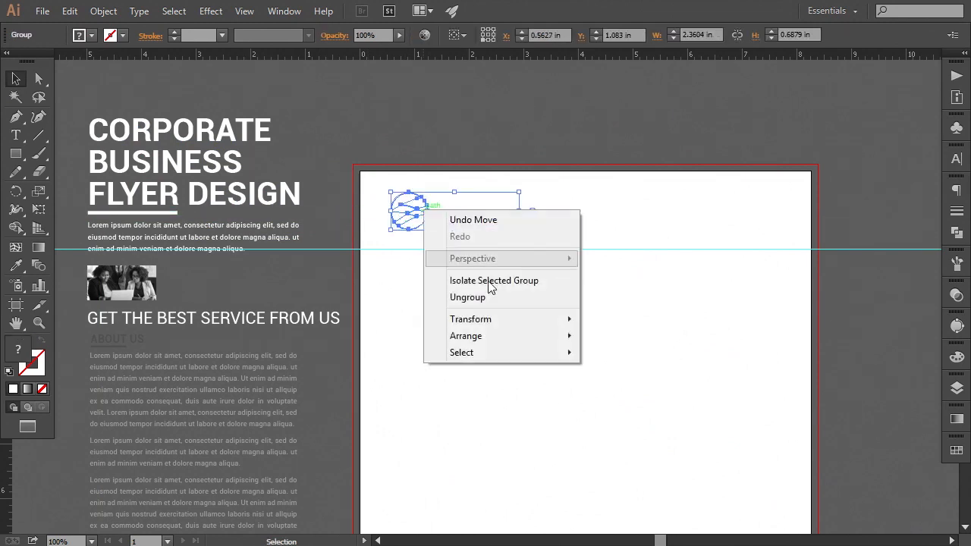
mouse_move(488, 336)
click(600, 336)
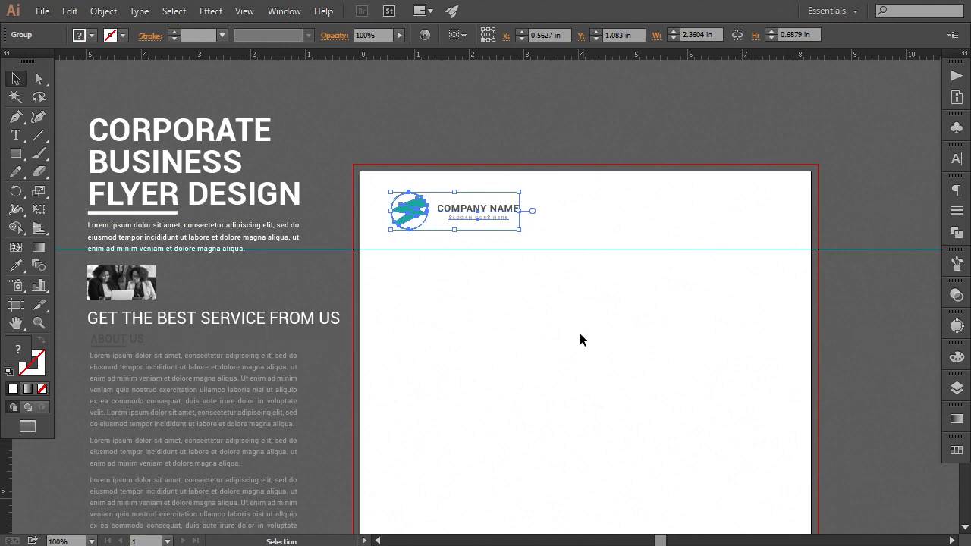
Nudge the logo group left in the header to an X position of 0.5071 in
key(Up)
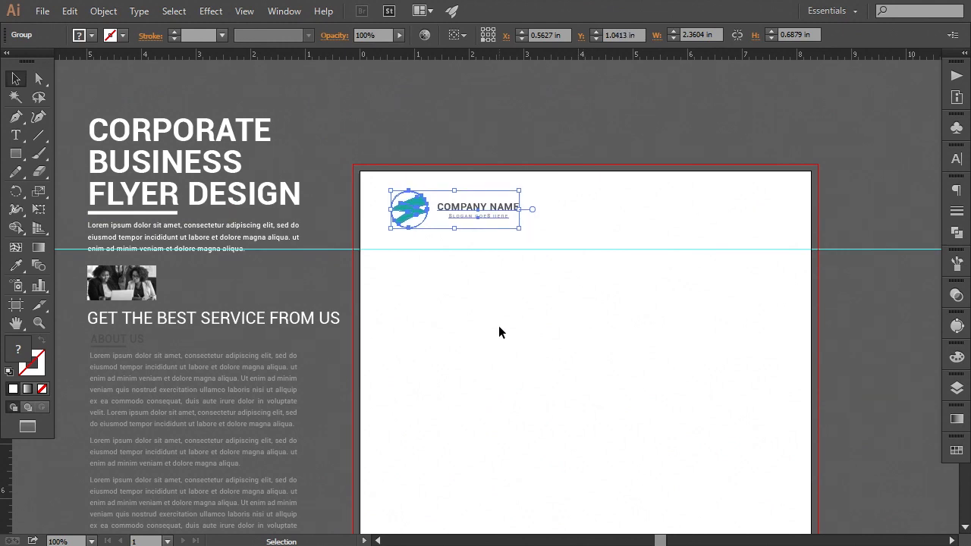
key(Down)
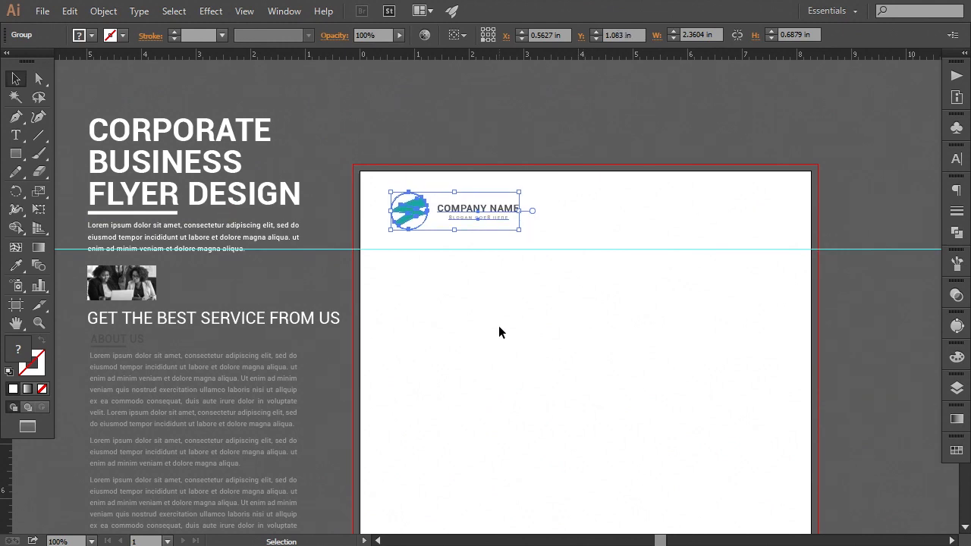
key(Left)
key(Left)
key(Left)
key(Left)
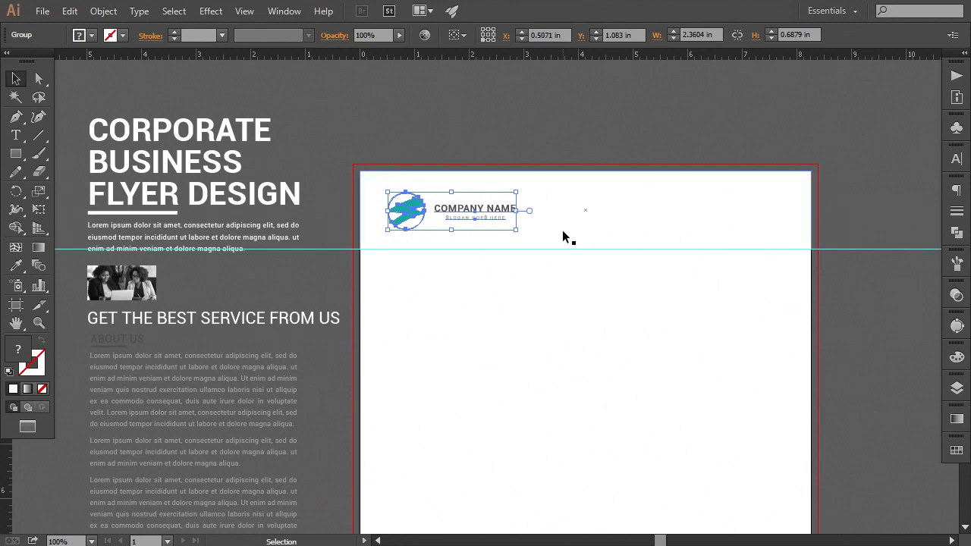
Shorten the header rectangle slightly and align the horizontal guide exactly with its bottom edge
click(563, 232)
drag(585, 250, 584, 250)
click(508, 323)
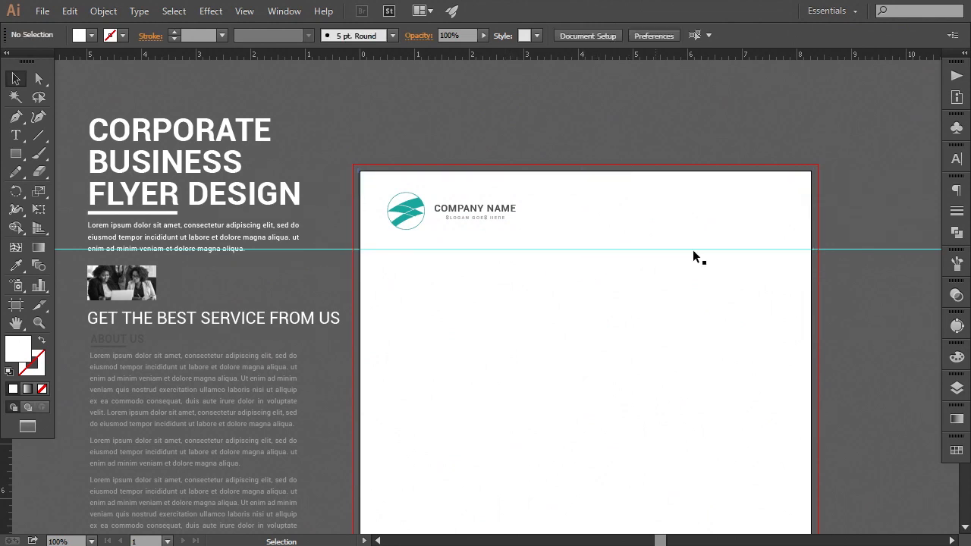
click(784, 232)
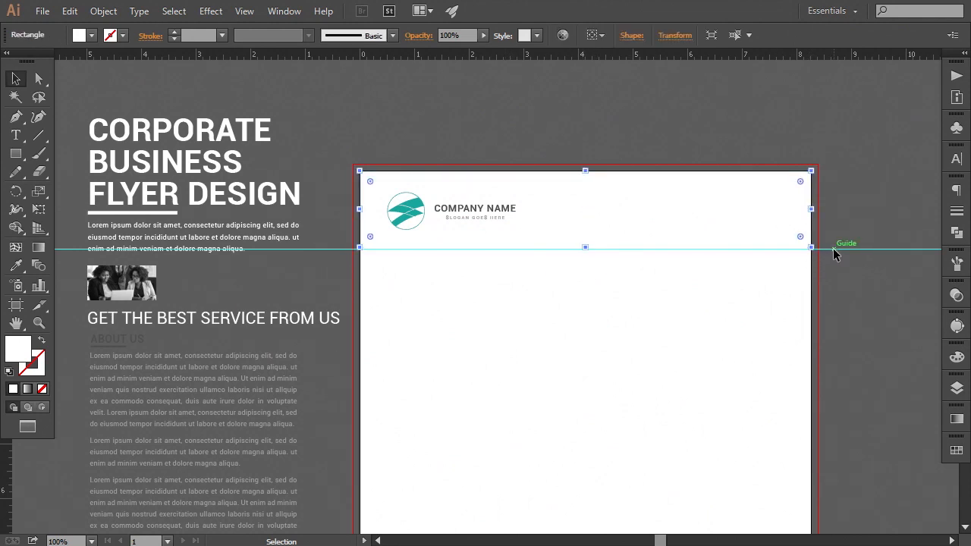
drag(833, 249, 834, 245)
click(688, 217)
key(ctrl+plus)
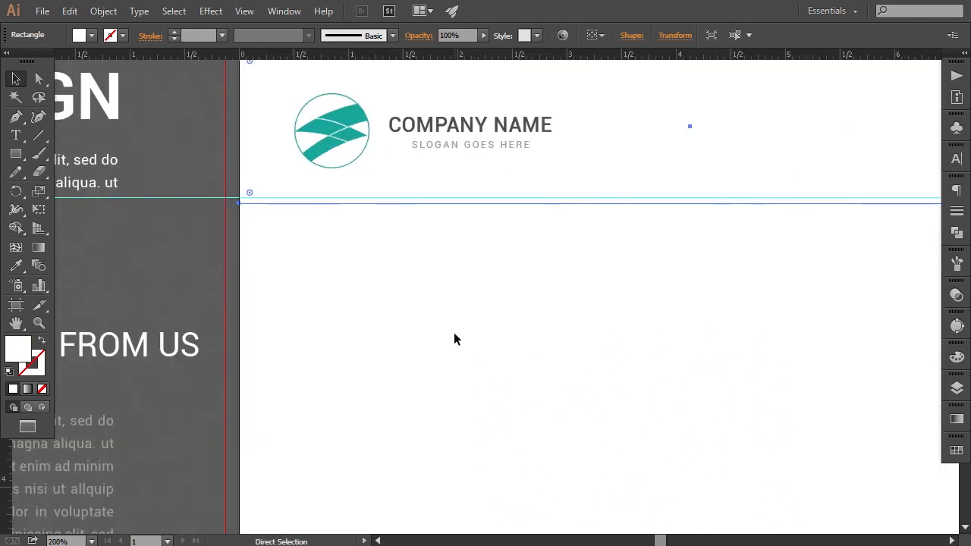
drag(293, 273, 398, 340)
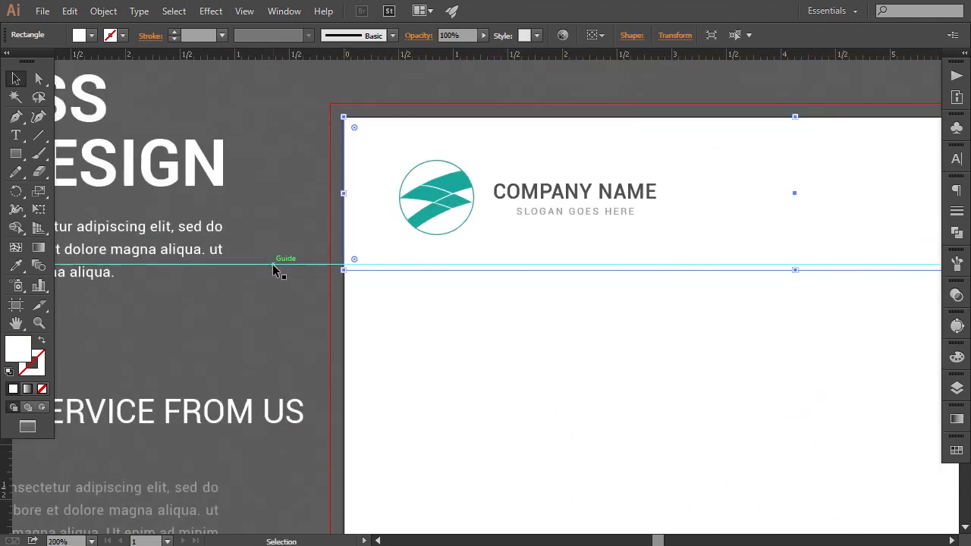
drag(274, 269, 293, 276)
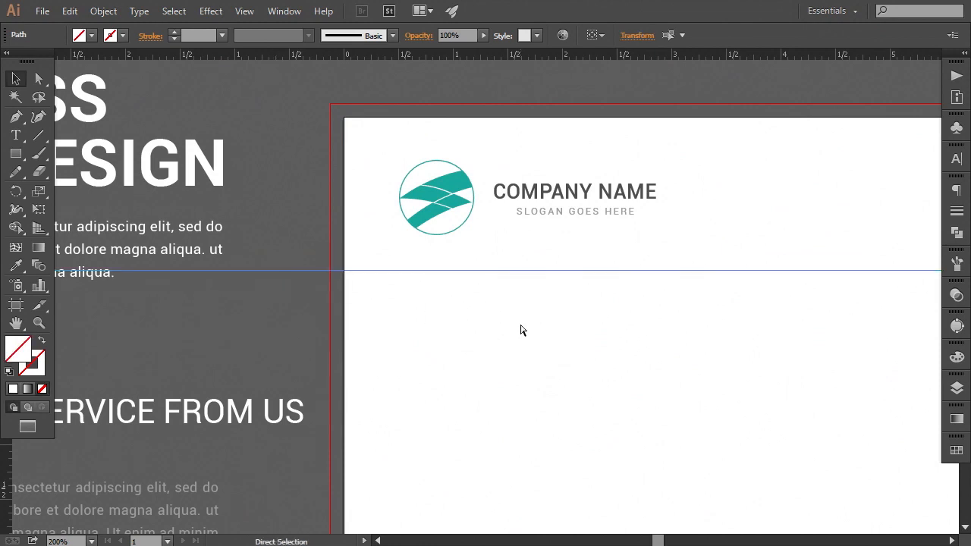
Nudge the logo group slightly upward within the header and deselect it
key(ctrl+minus)
click(471, 227)
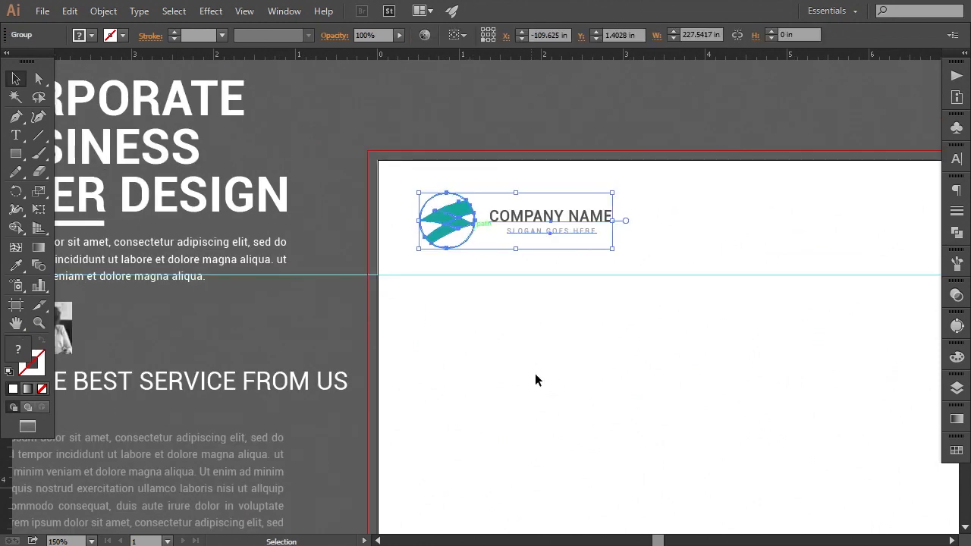
key(Up)
click(567, 343)
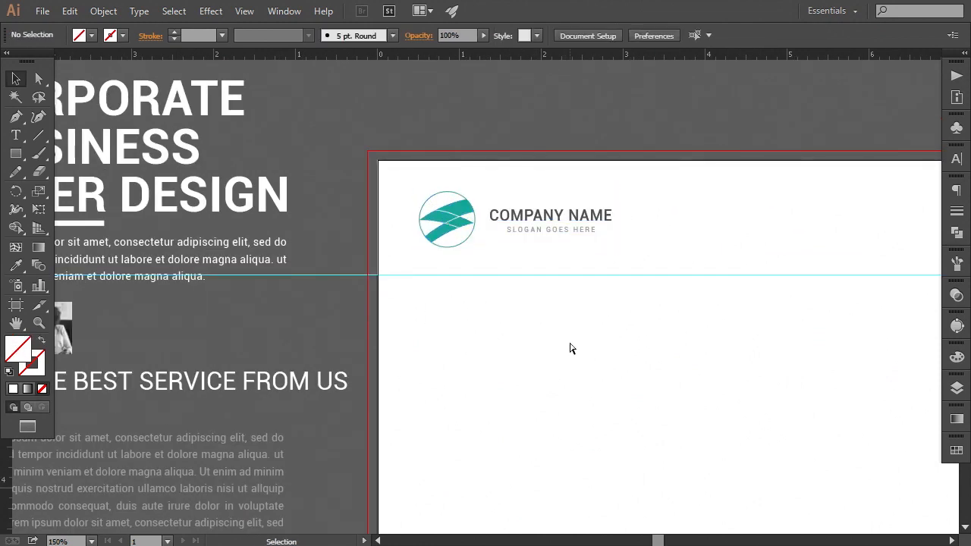
Draw an unfilled rectangle about 3.2 in wide in the header, on the side opposite the logo
key(ctrl+minus)
key(ctrl+minus)
key(ctrl+plus)
key(ctrl+plus)
drag(687, 344, 395, 328)
click(17, 155)
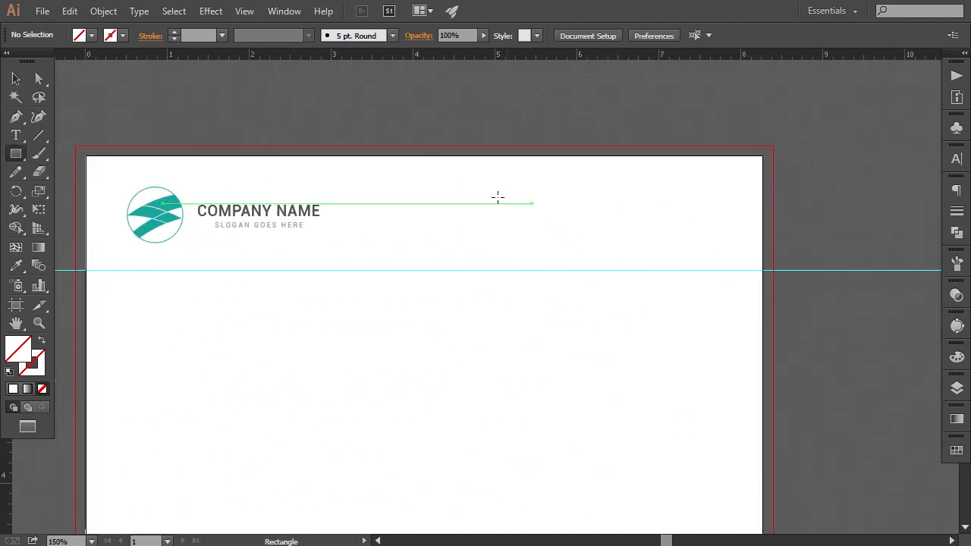
drag(462, 195, 721, 242)
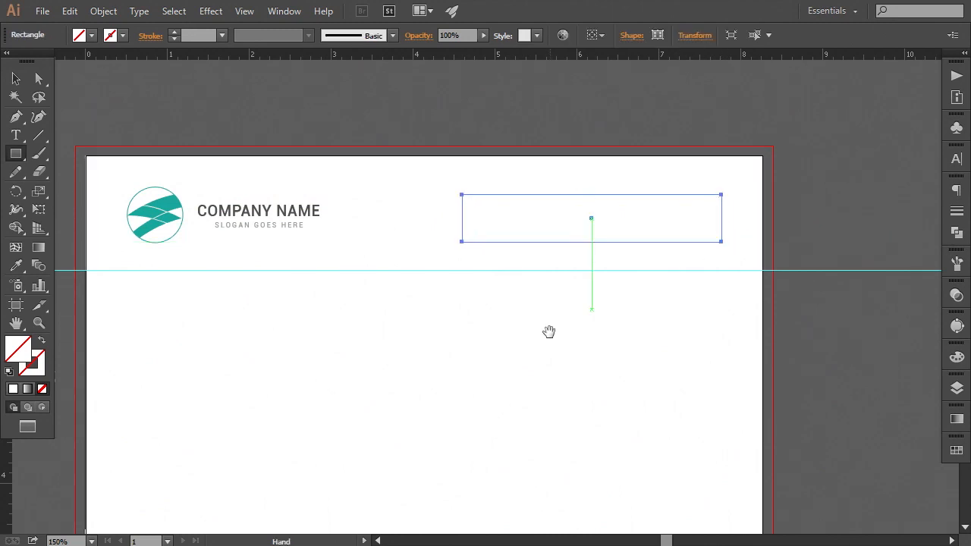
Select a teal shape inside the logo and look up its fill color in the swatches
drag(549, 331, 521, 352)
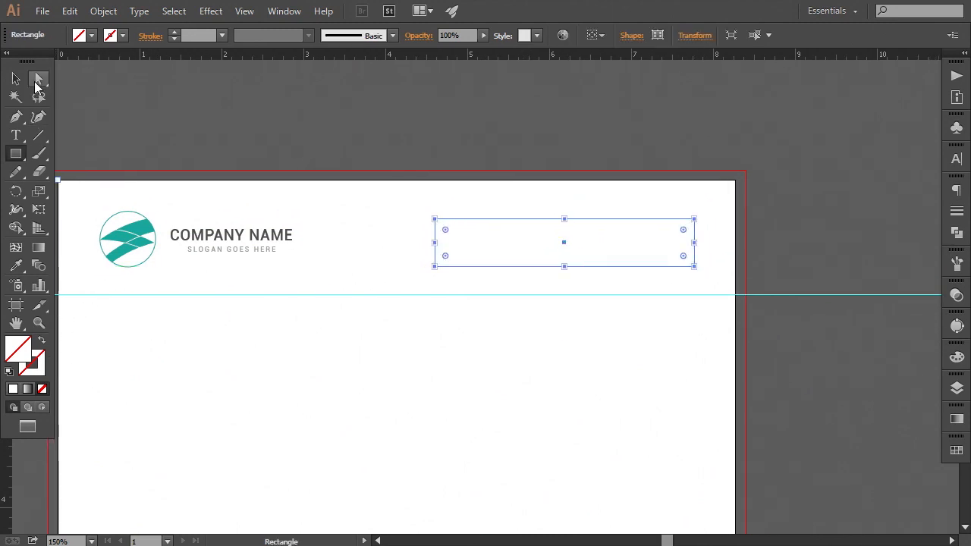
click(39, 78)
click(148, 228)
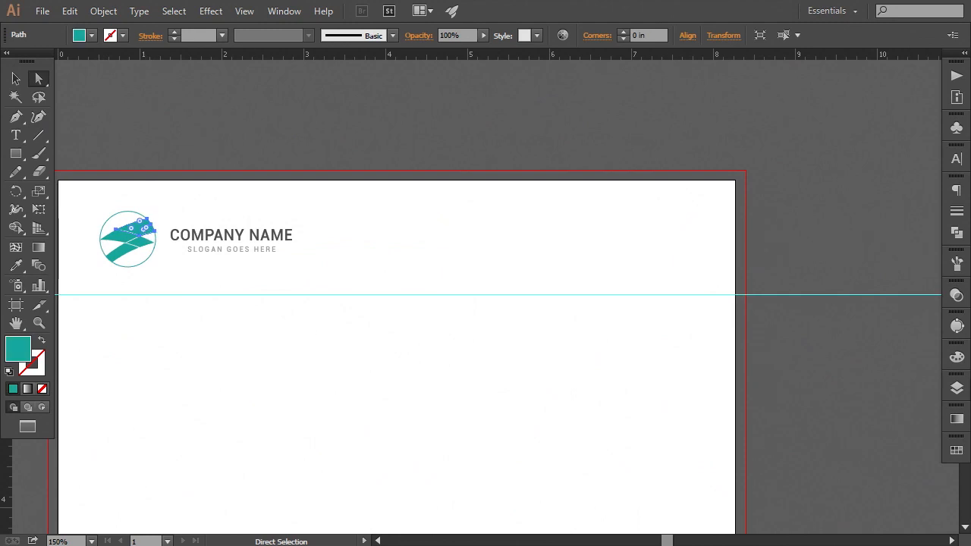
click(957, 450)
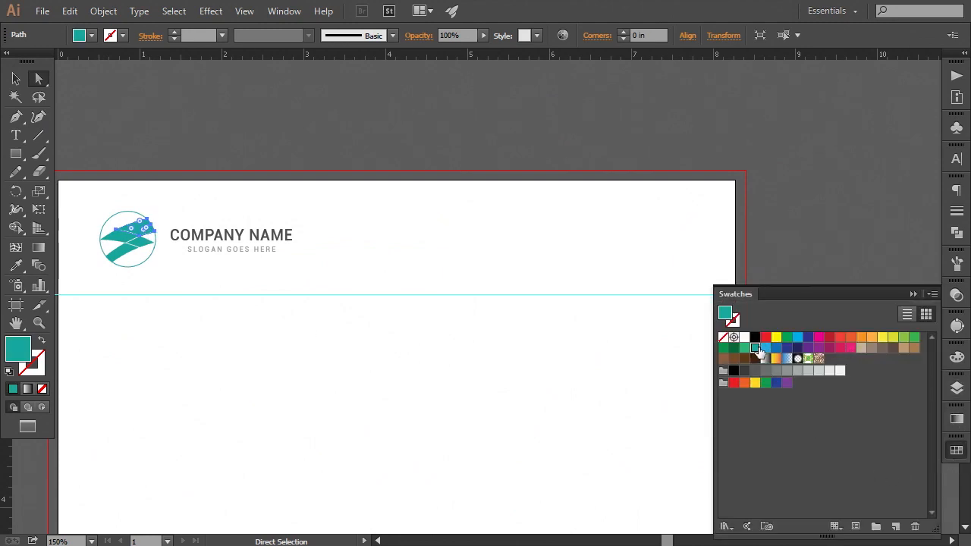
click(13, 155)
key(v)
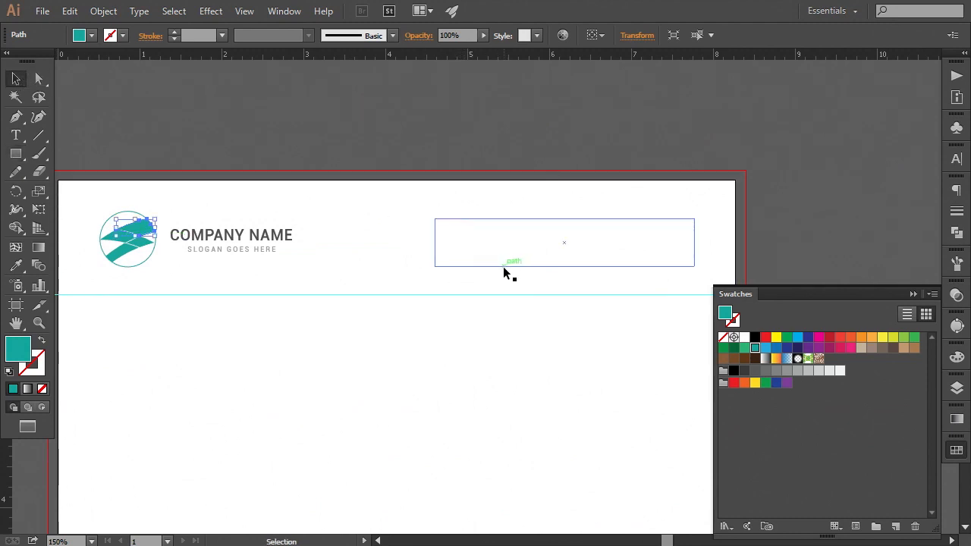
Give the unfilled header rectangle a stroke in the logo's teal and set the stroke weight to 1.3 pt
click(504, 267)
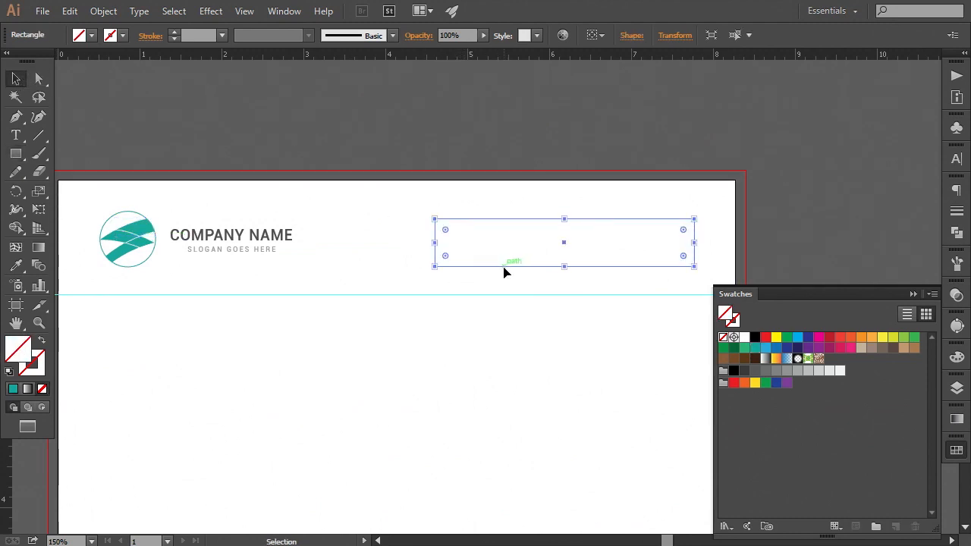
click(34, 372)
click(948, 450)
click(755, 349)
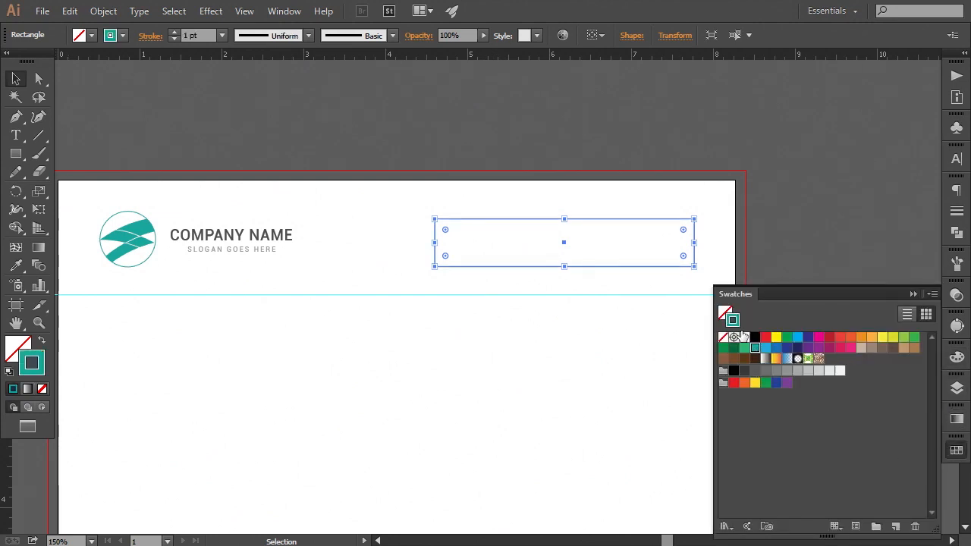
click(184, 37)
key(Return)
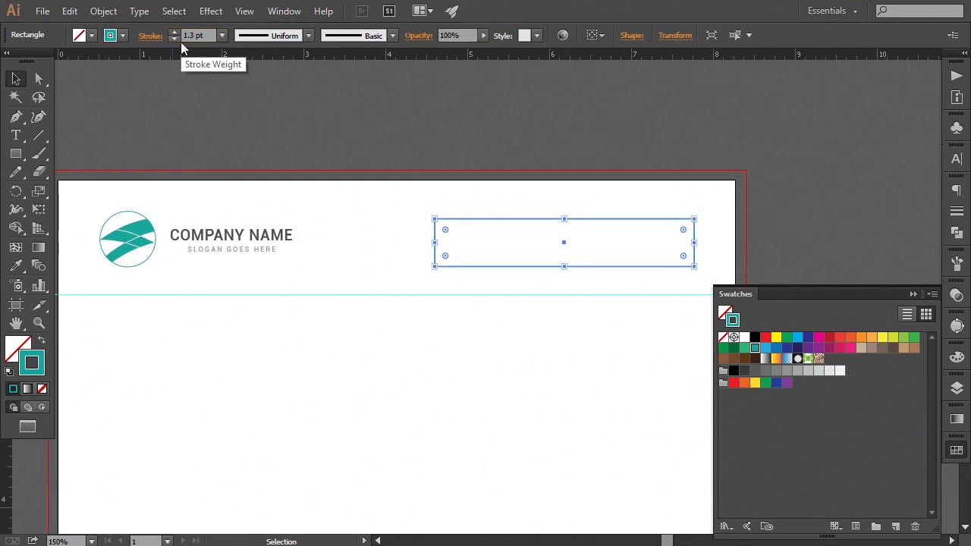
click(912, 294)
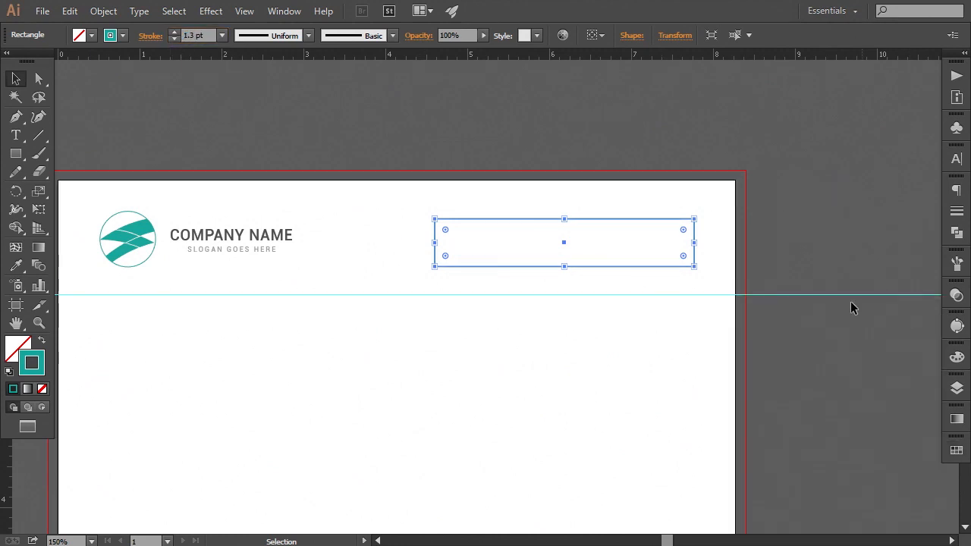
click(789, 265)
drag(785, 210, 761, 232)
click(14, 134)
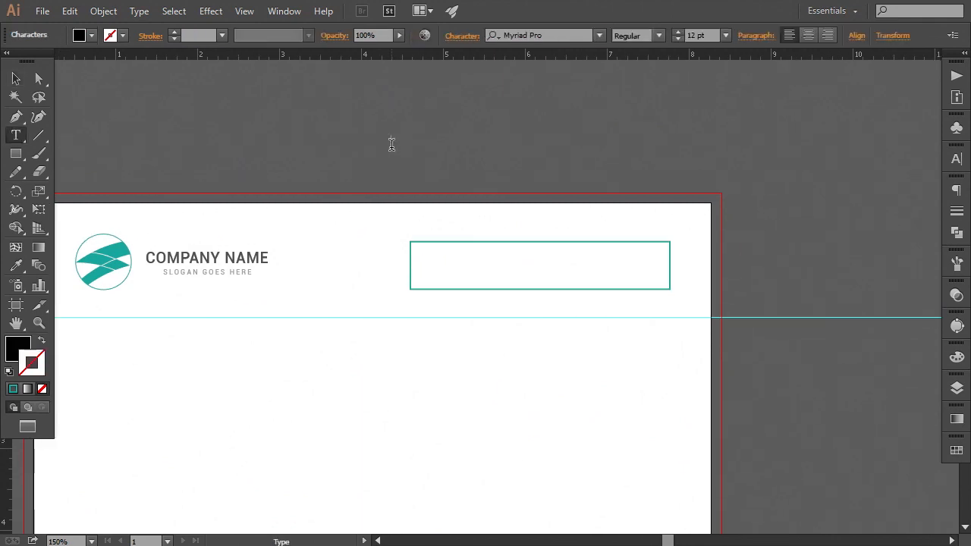
click(392, 143)
text(www)
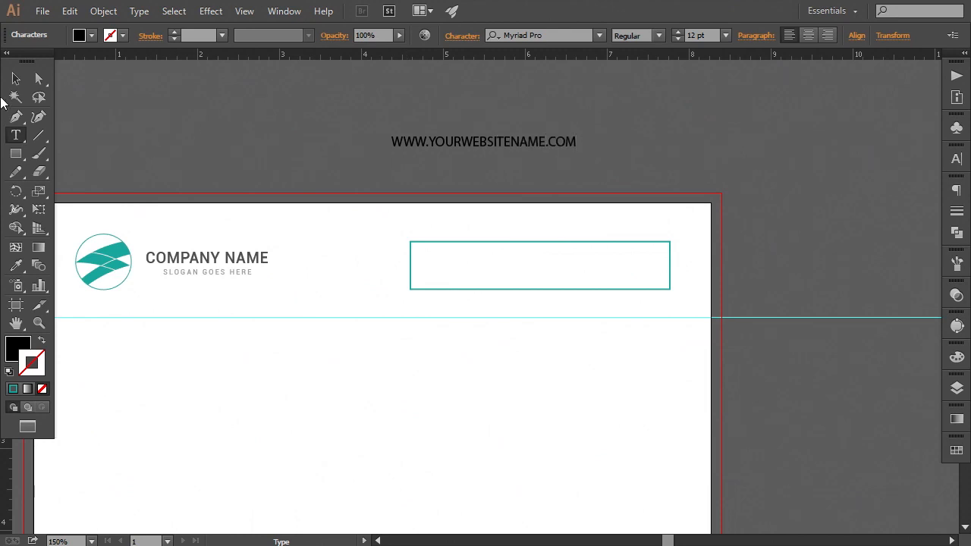
Copy the company name's text style onto the website text with the Eyedropper and move it inside the teal-outlined rectangle
click(16, 79)
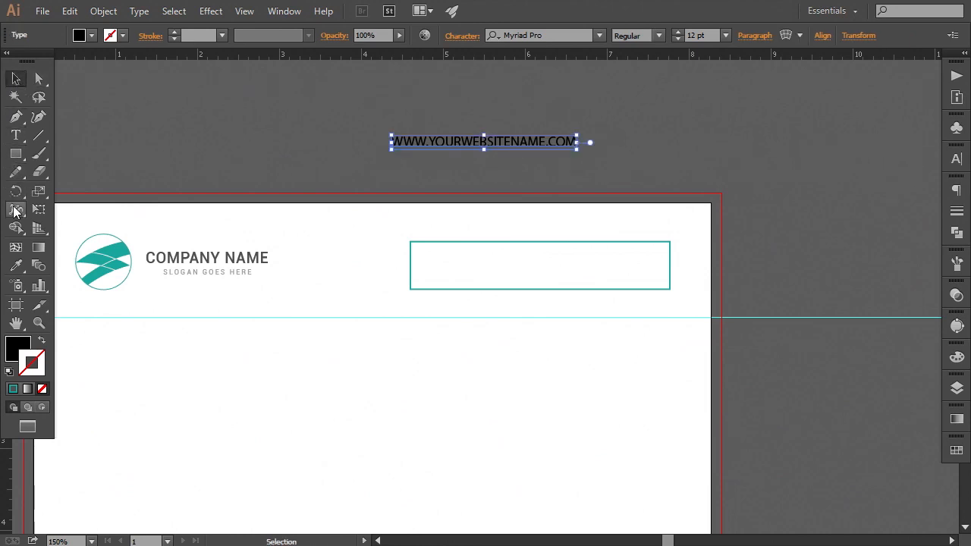
click(16, 266)
click(186, 259)
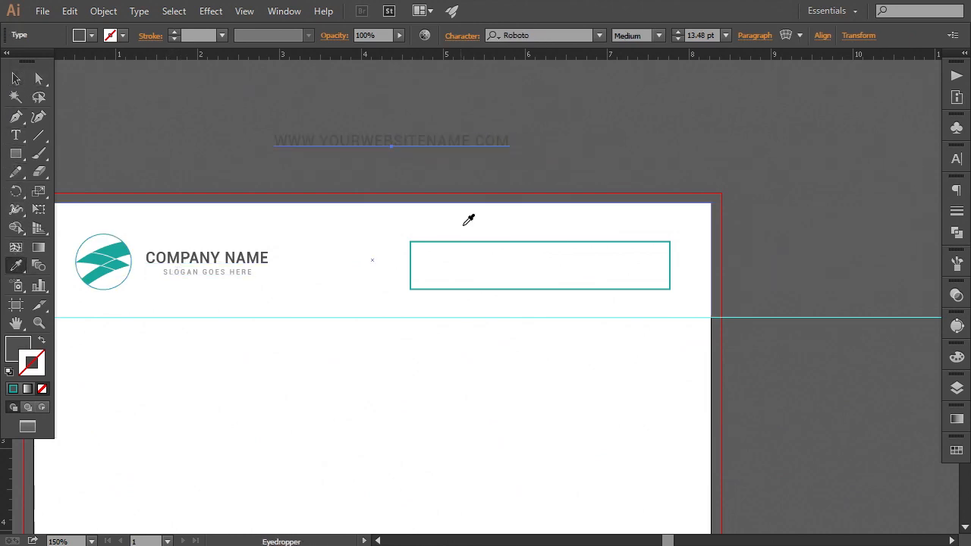
click(15, 79)
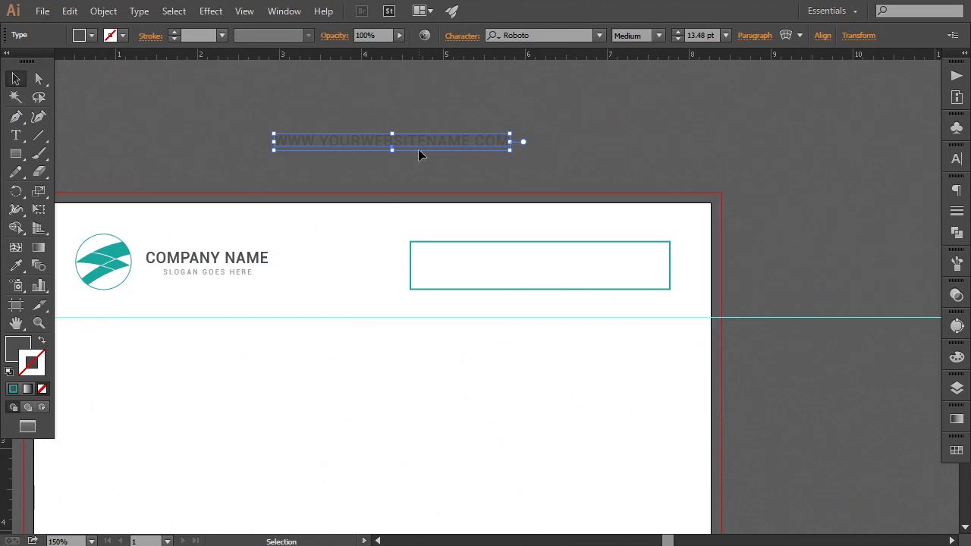
drag(427, 158, 568, 270)
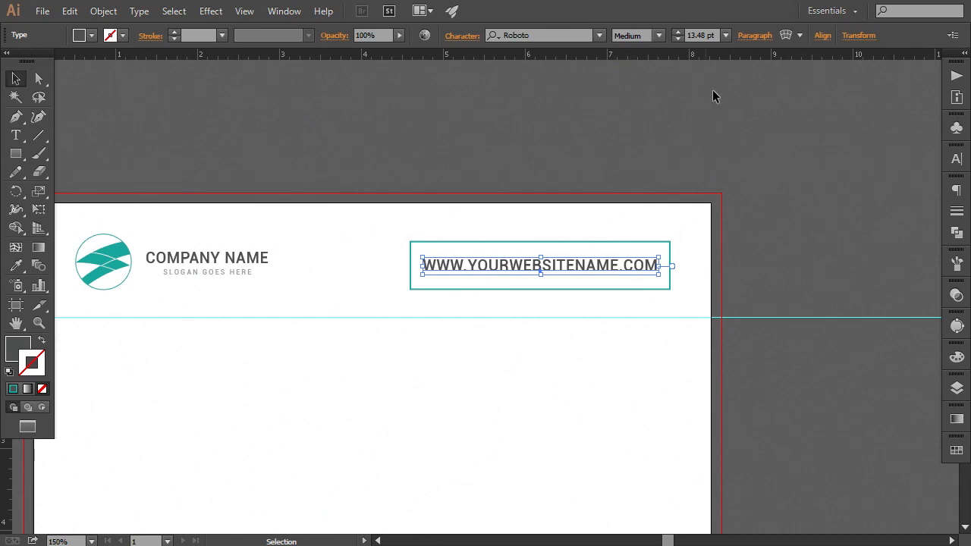
Set the website text's font style to Regular, scale it down to about 12.6 pt and deselect it
click(658, 35)
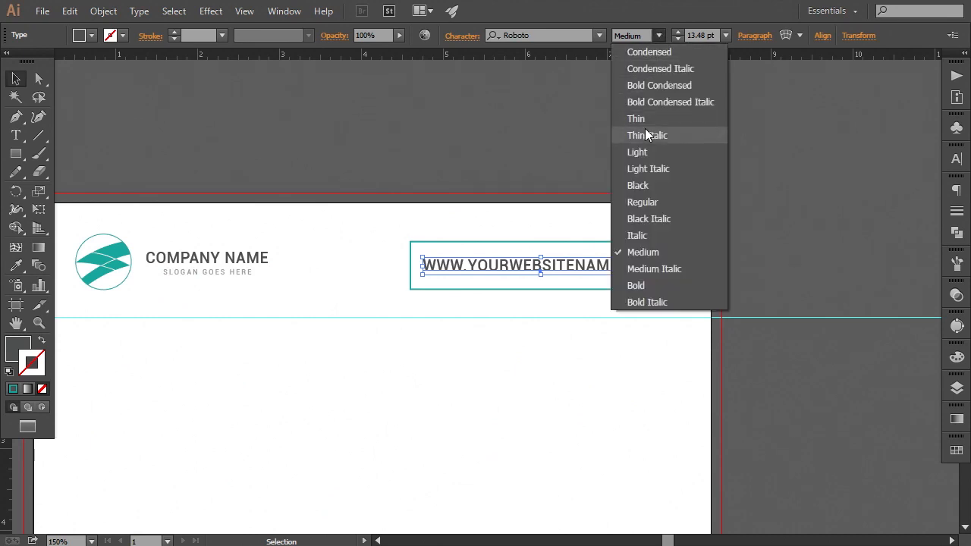
click(649, 205)
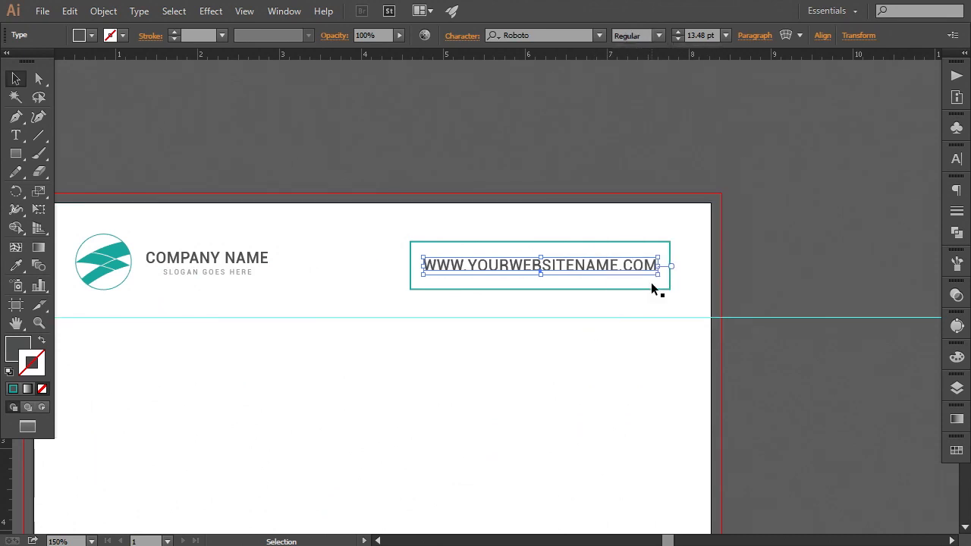
drag(657, 275, 652, 278)
click(766, 277)
Shrink the teal-outlined rectangle slightly from its bottom, right and top edges to fit closer around the website text
scroll(766, 278, right, 1)
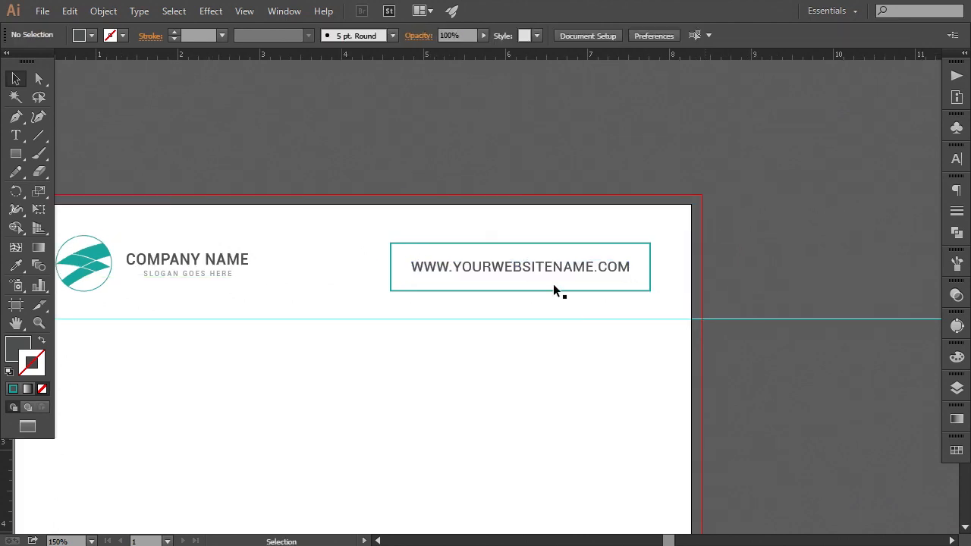
click(519, 291)
drag(520, 292, 521, 286)
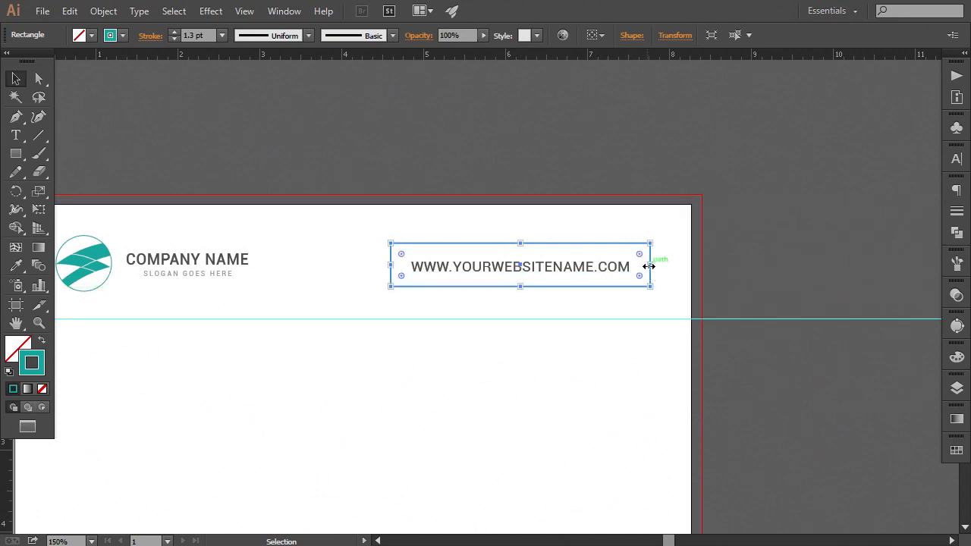
drag(650, 267, 645, 266)
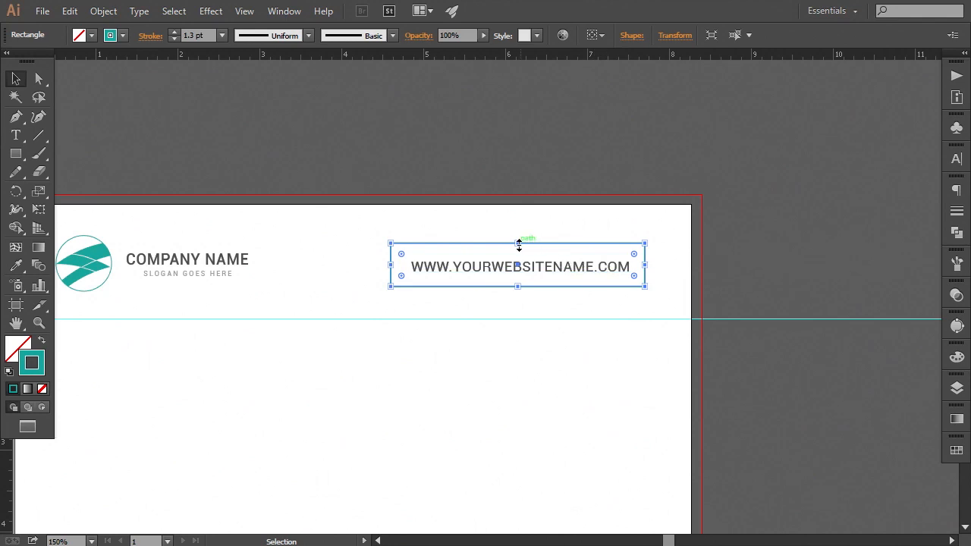
drag(519, 244, 519, 247)
Align the website text and the teal-outlined rectangle to each other's horizontal and vertical centers
shift+click(521, 273)
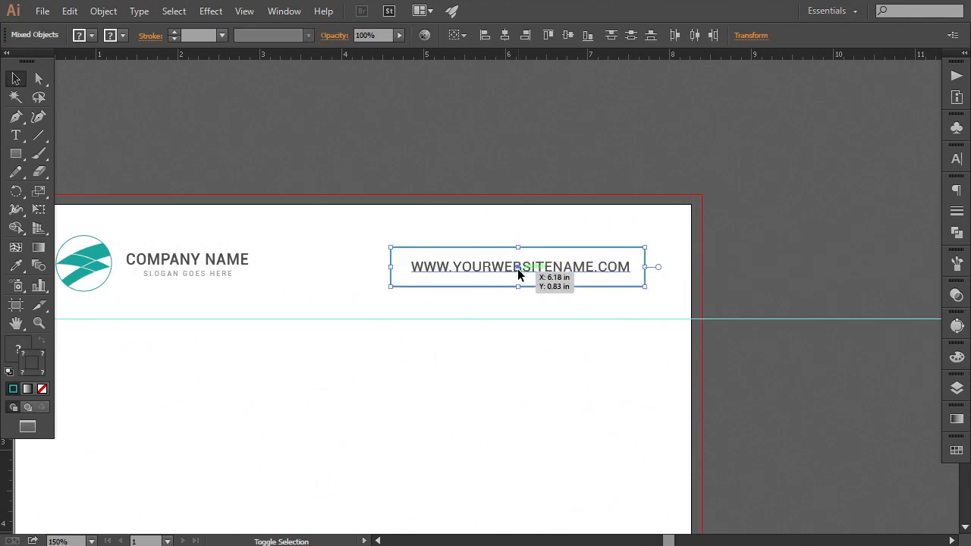
click(505, 36)
click(564, 35)
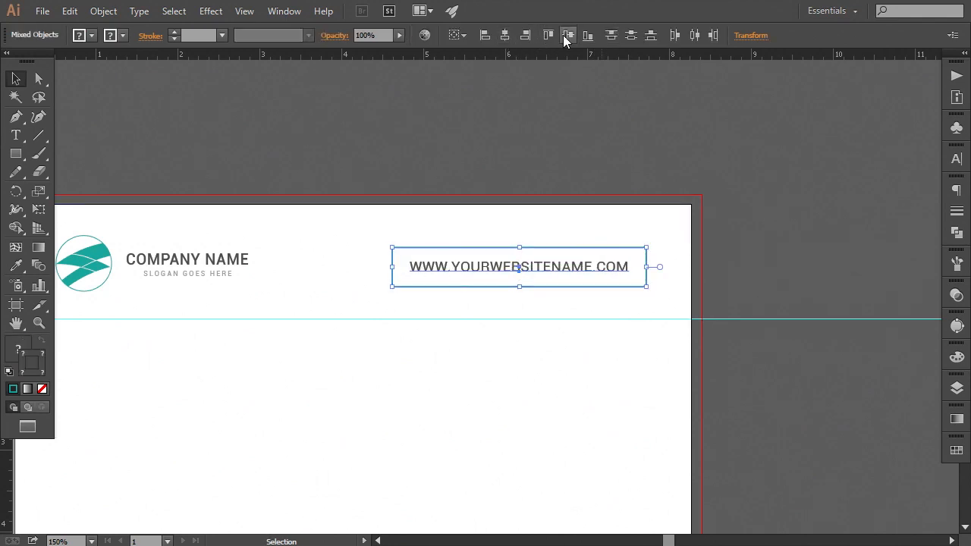
click(717, 260)
Nudge the website text slightly downward inside its rectangle to balance it visually
click(595, 266)
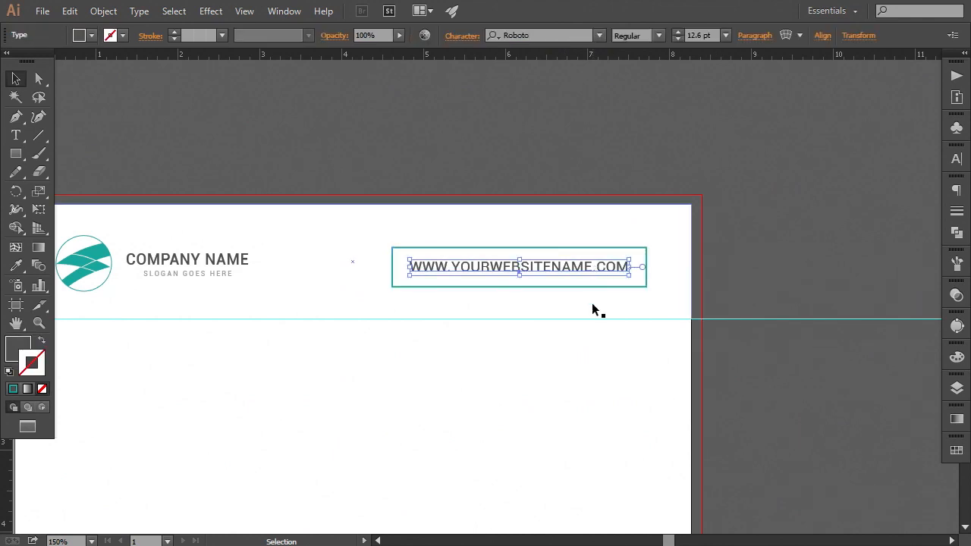
key(Down)
key(Down)
click(673, 271)
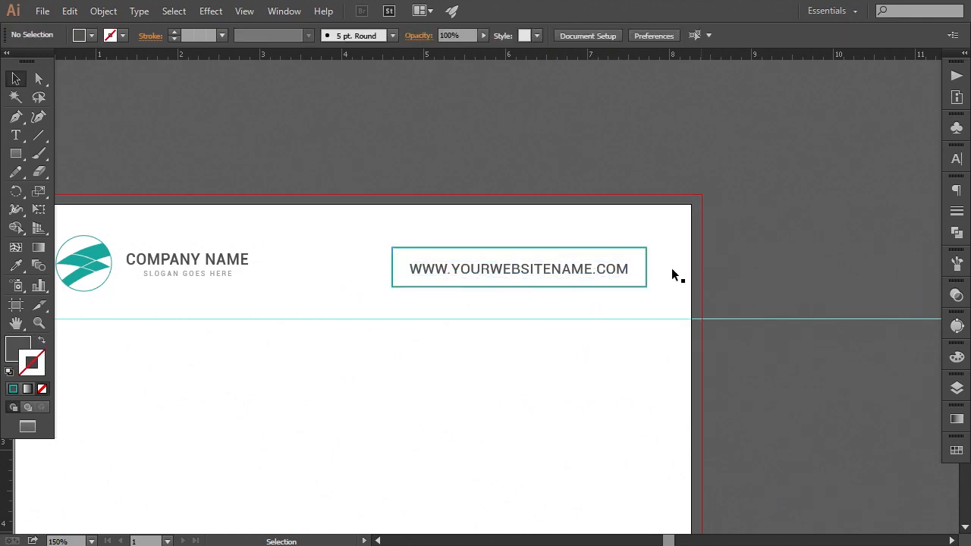
click(606, 273)
key(Up)
Recolor the website text with the logo's teal by sampling the logo with the Eyedropper, and deselect it
key(i)
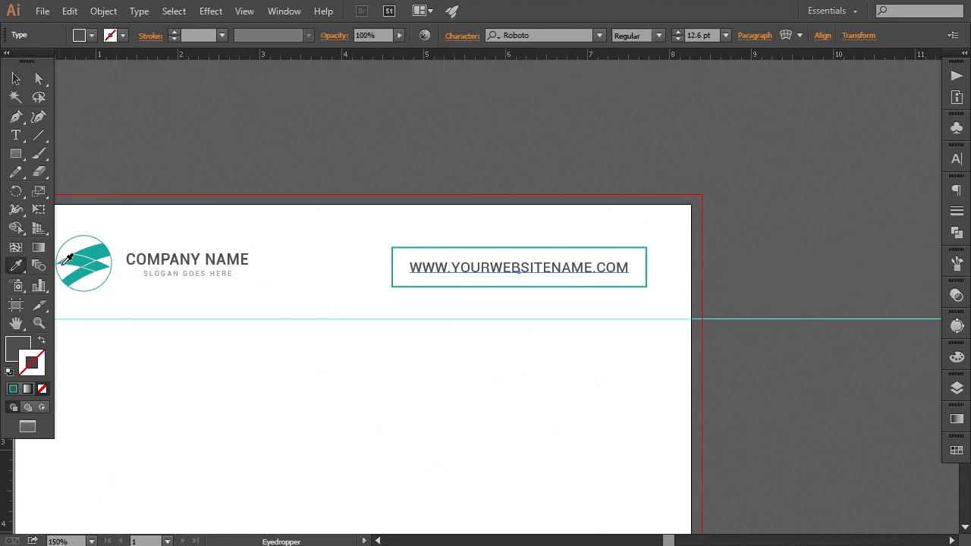
click(90, 250)
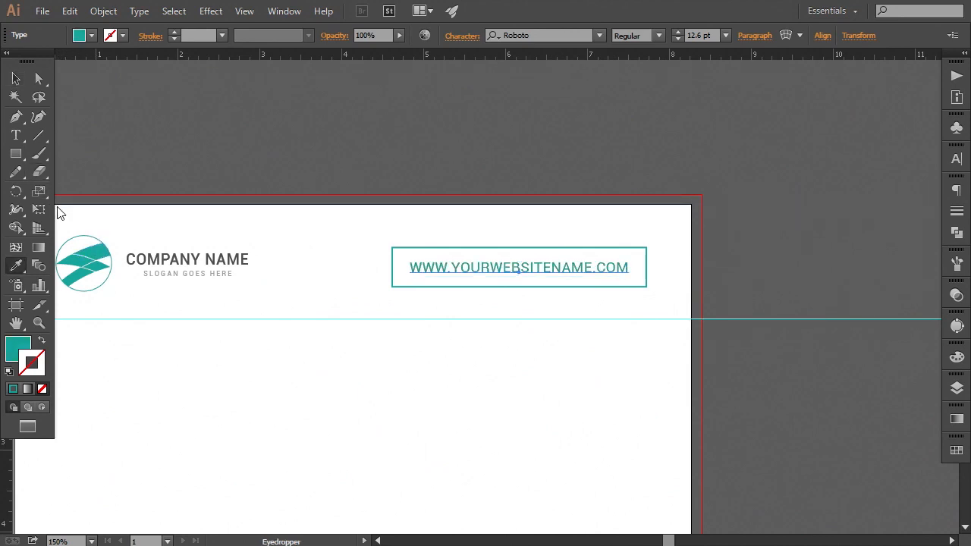
click(16, 78)
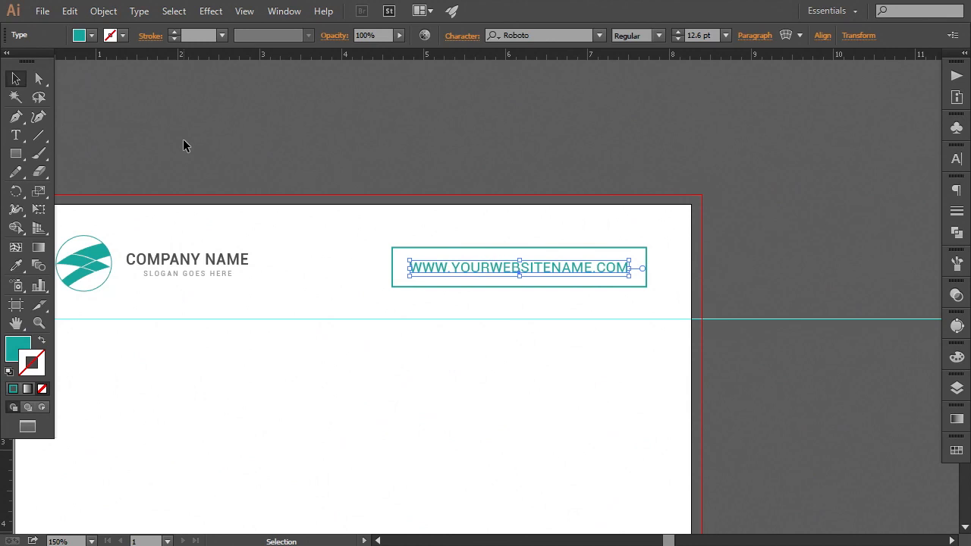
click(714, 292)
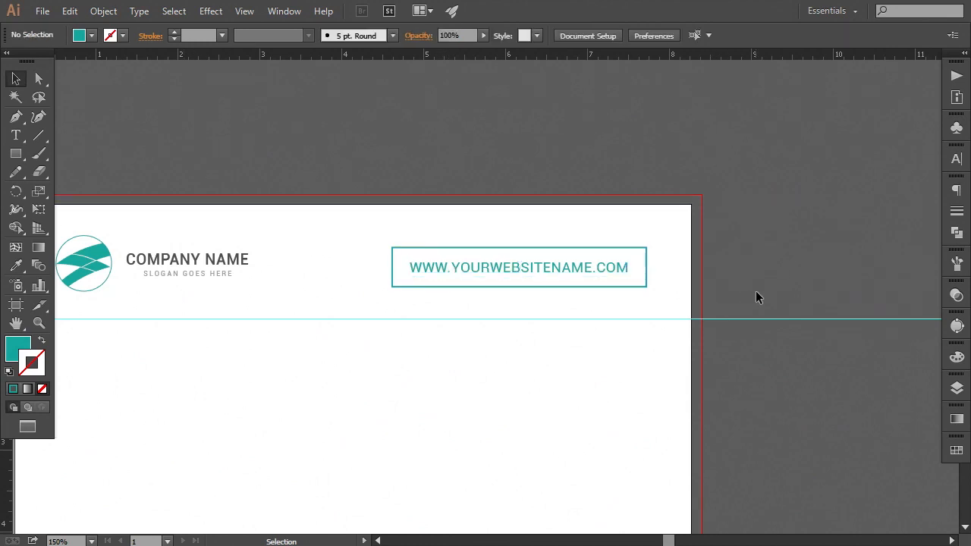
Nudge the website text and its rectangle together three steps up and one step right, level with the logo, and deselect everything
click(567, 272)
shift+click(616, 287)
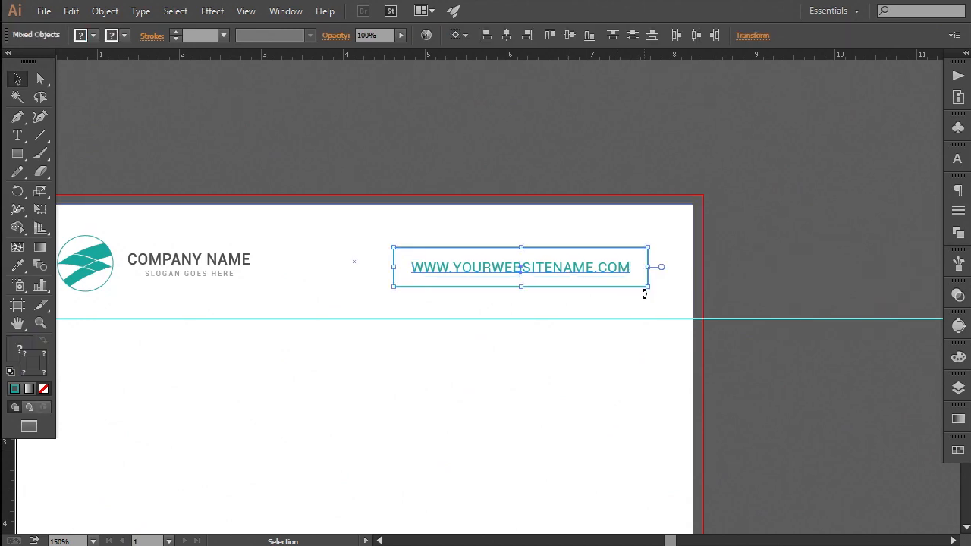
key(Up)
key(Up)
key(Up)
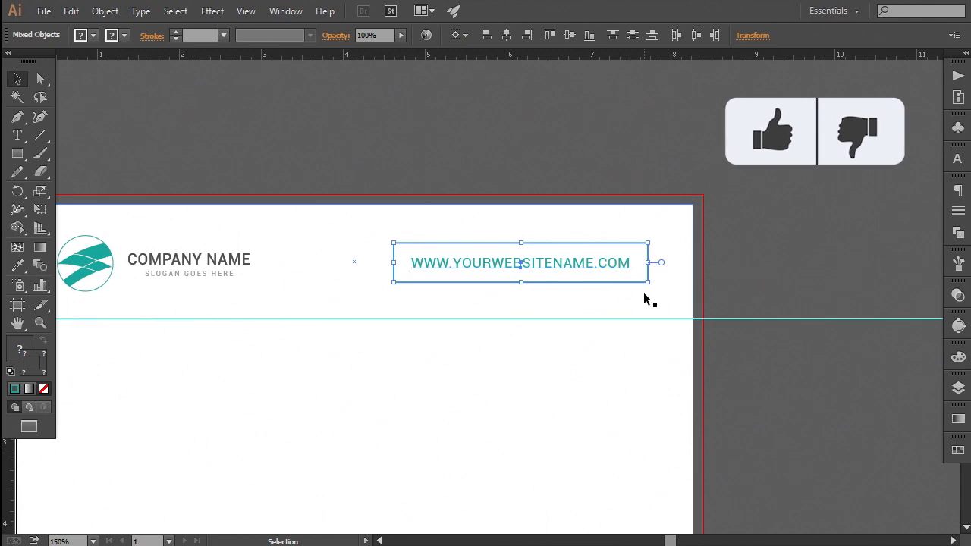
key(a)
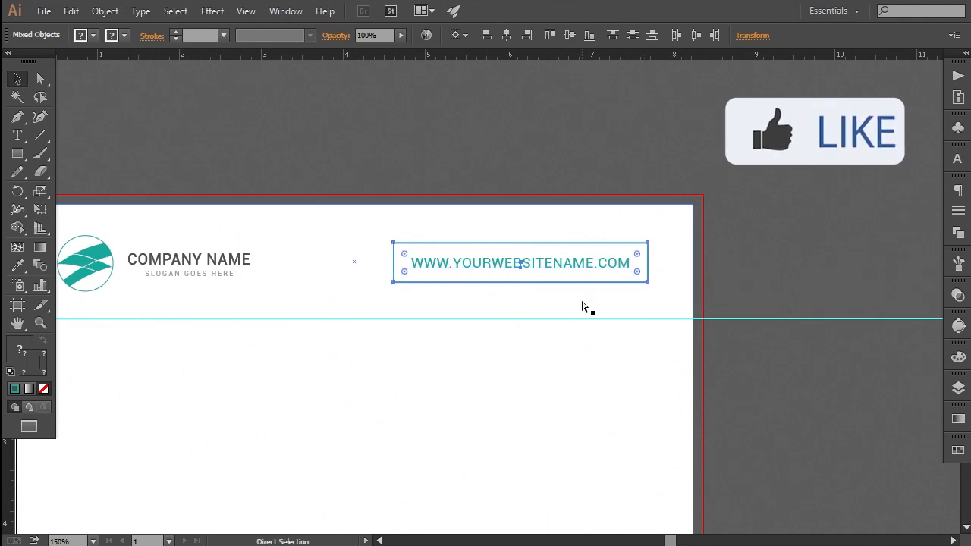
key(v)
key(ctrl+minus)
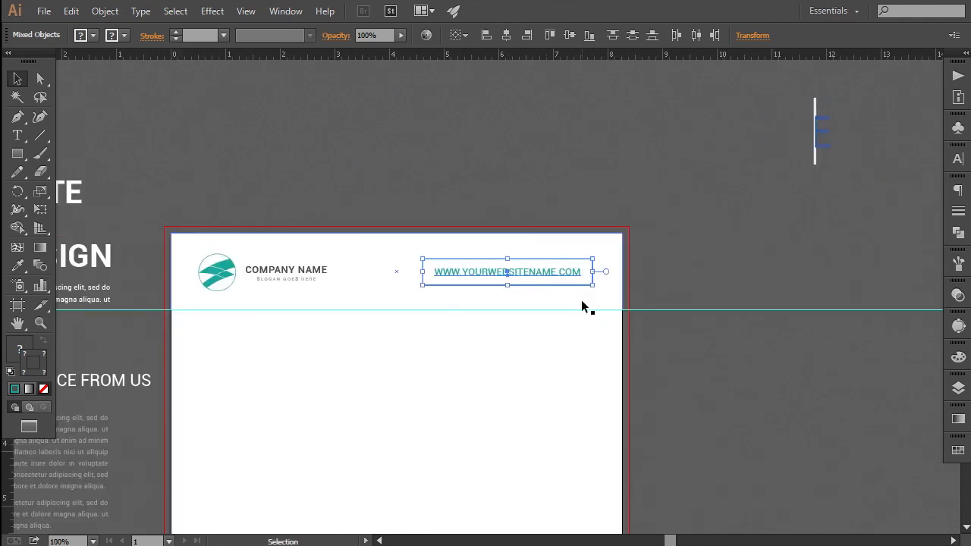
key(Right)
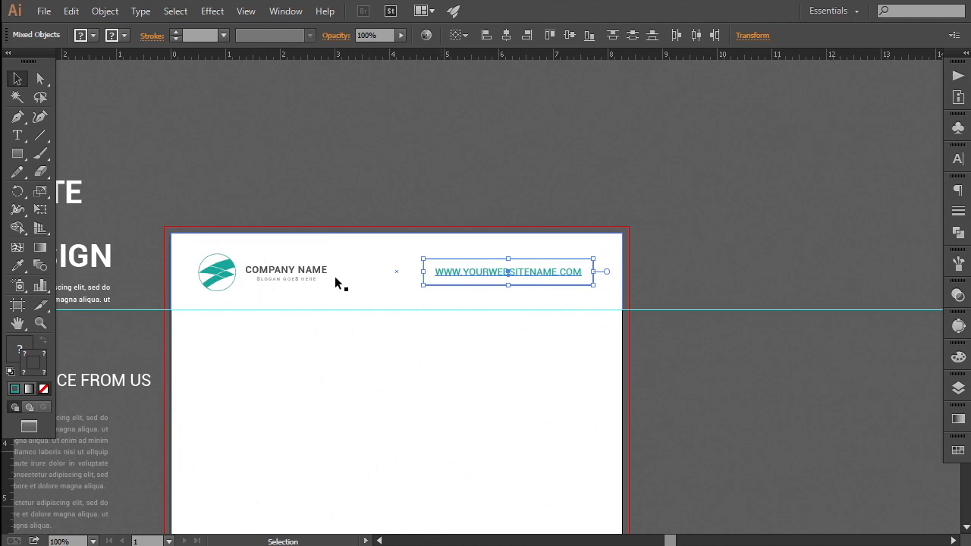
shift+click(276, 267)
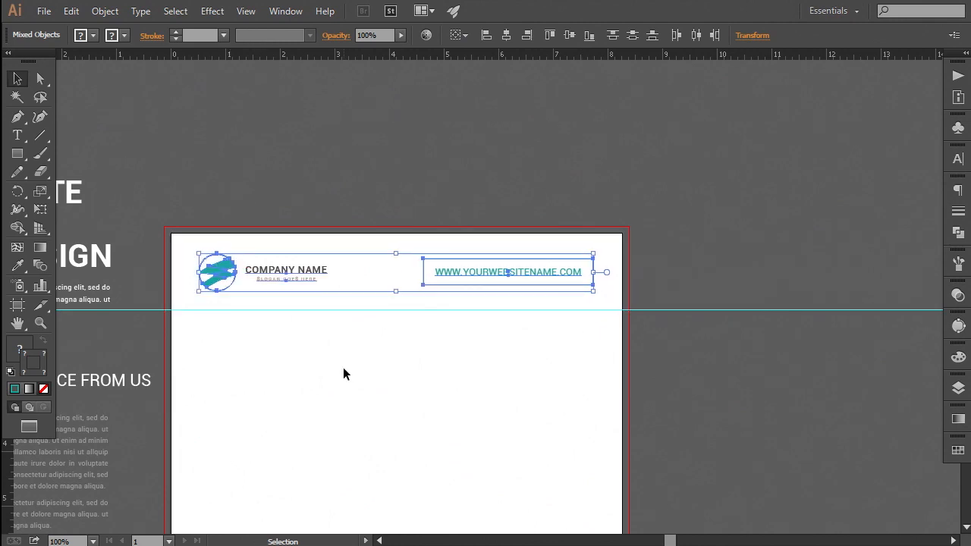
click(693, 264)
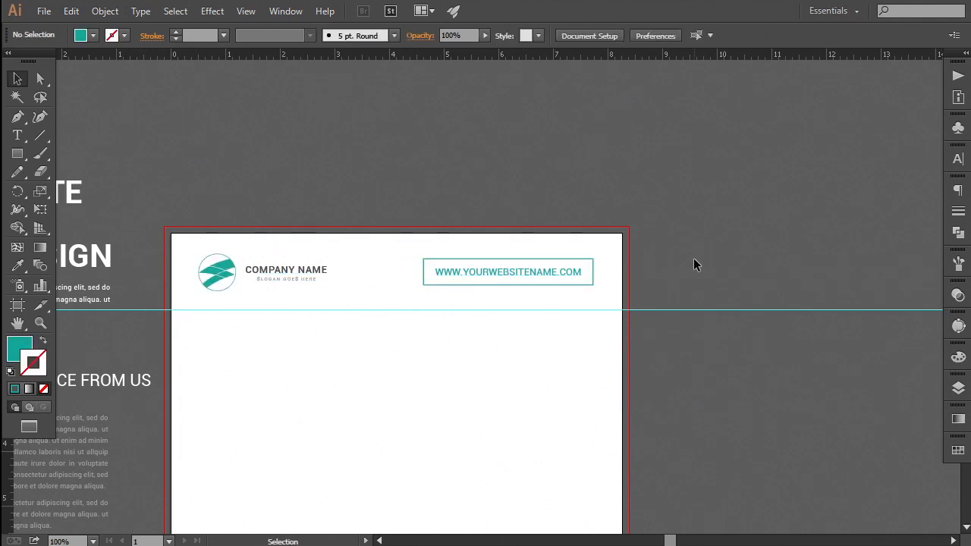
Move the small black-and-white team photo from beside the page onto the page, just below the header guide
key(ctrl+minus)
key(ctrl+plus)
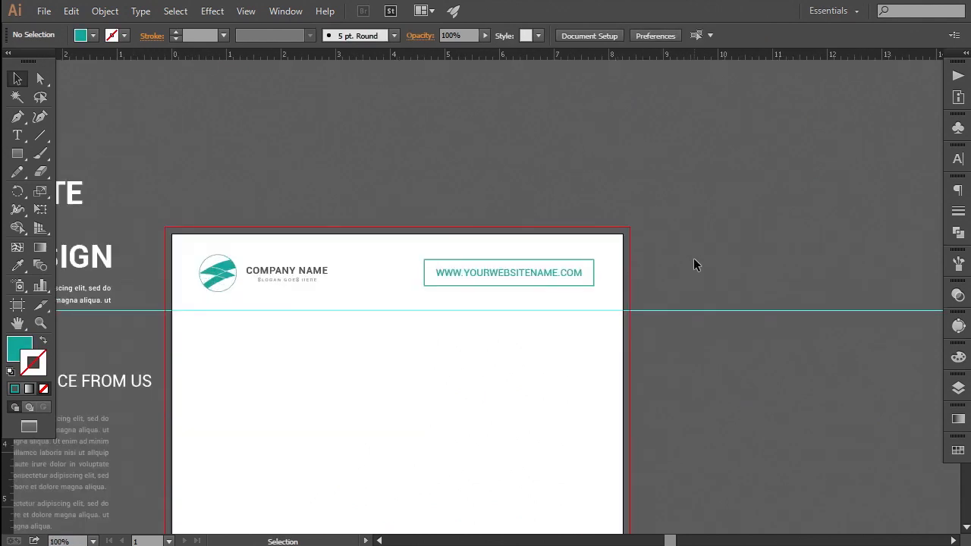
drag(661, 388, 650, 261)
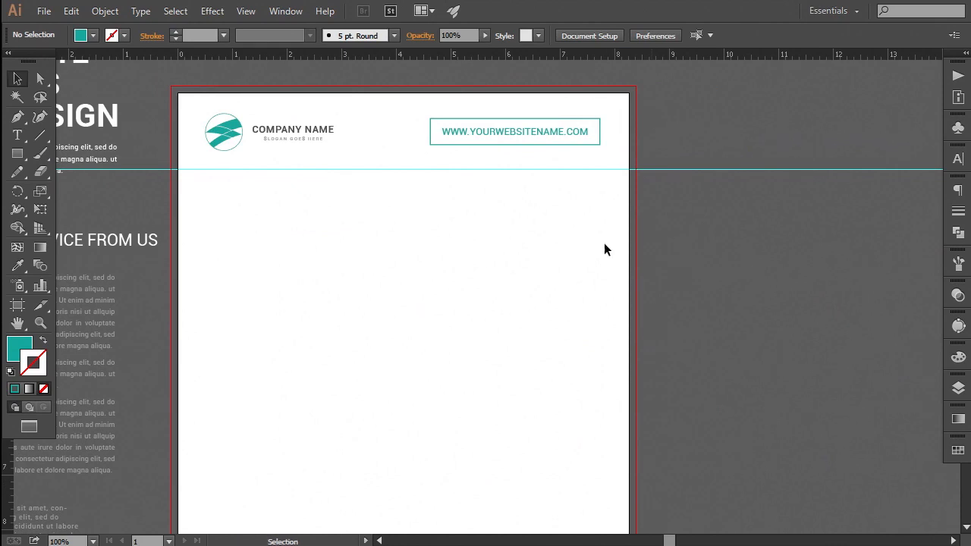
key(ctrl+minus)
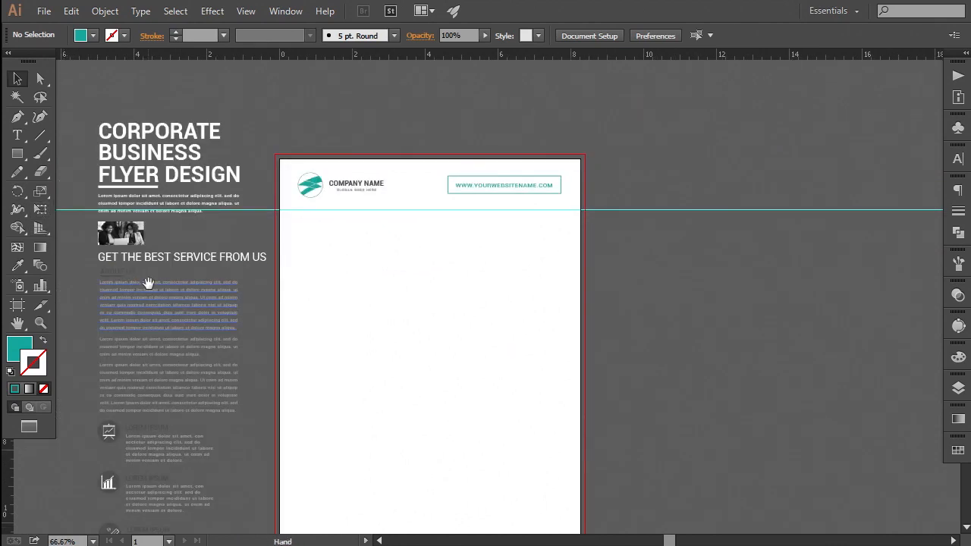
drag(128, 226, 419, 211)
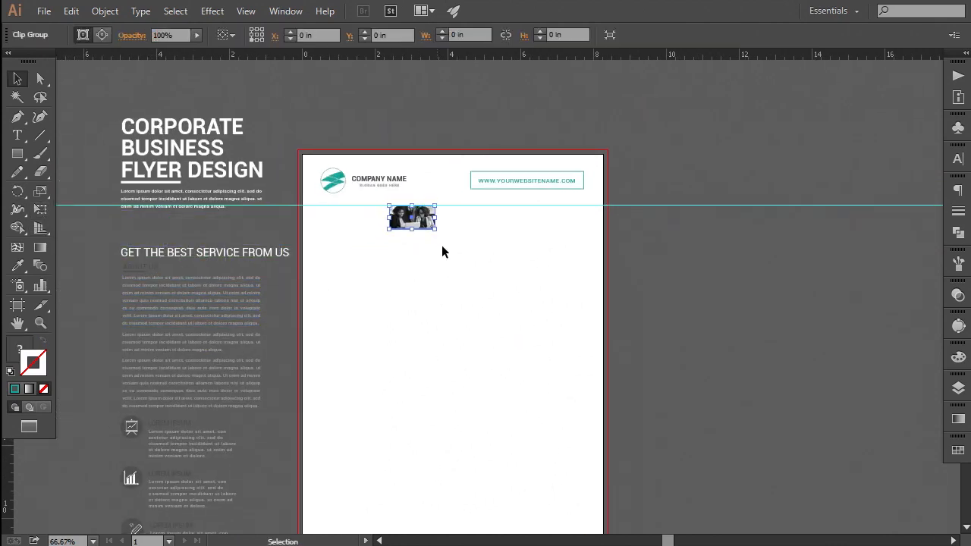
Enlarge the team photo proportionally to about 7.32 in wide and place it below the header, against the page's right edge
key(ctrl+plus)
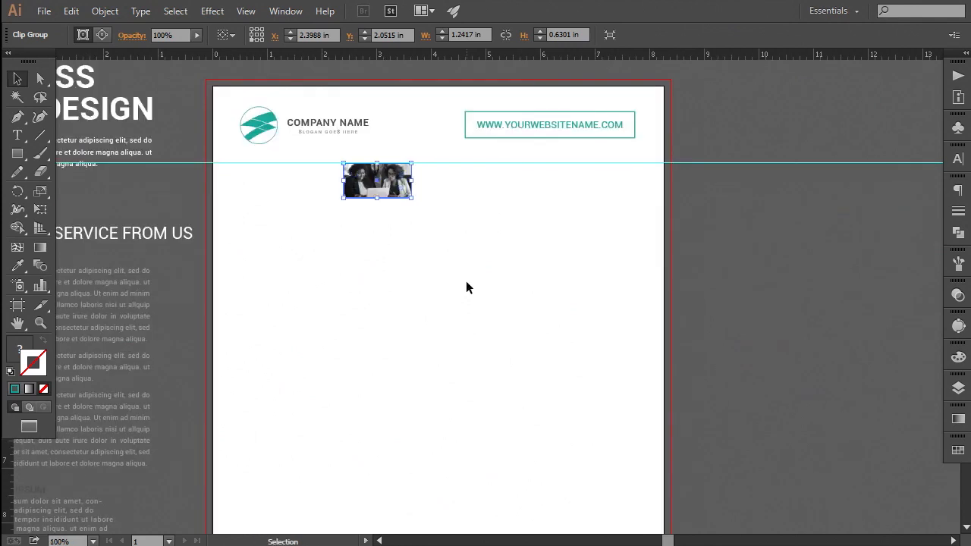
drag(466, 284, 515, 323)
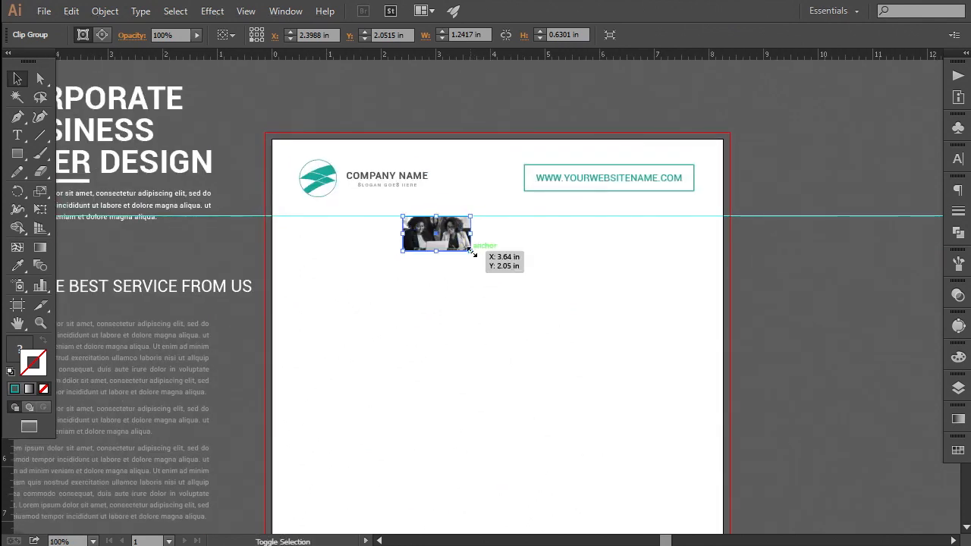
drag(472, 252, 592, 337)
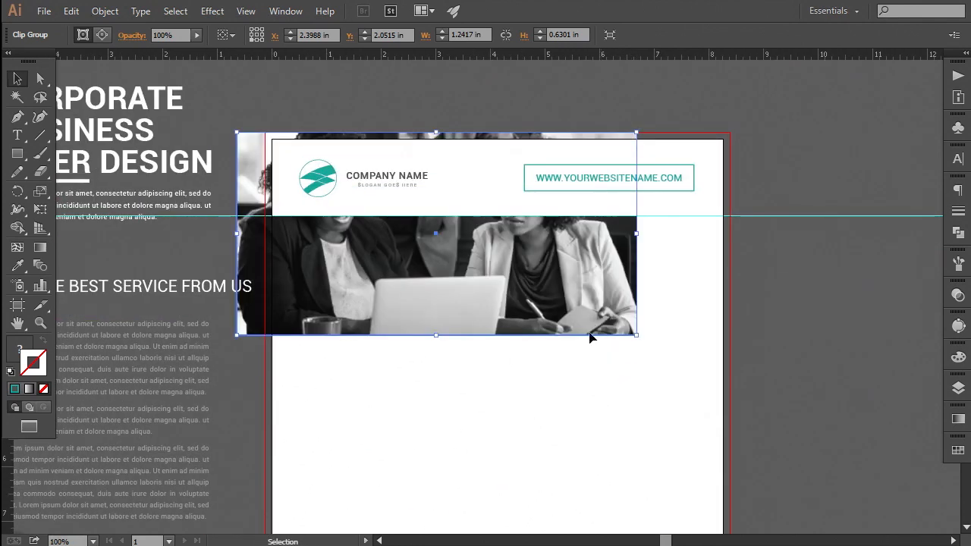
drag(534, 269, 616, 352)
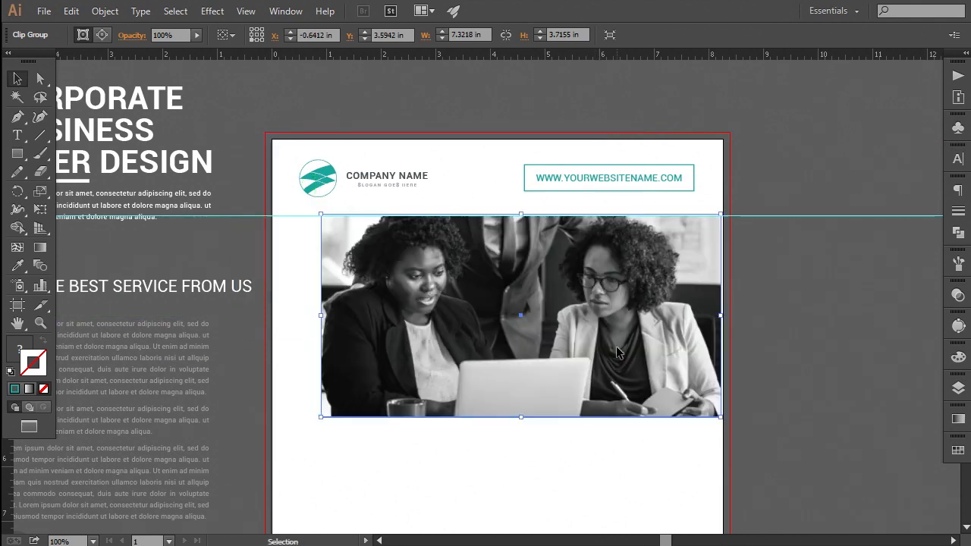
Enlarge the team photo proportionally until it spans the full page width, about 8.27 in
drag(526, 368, 559, 347)
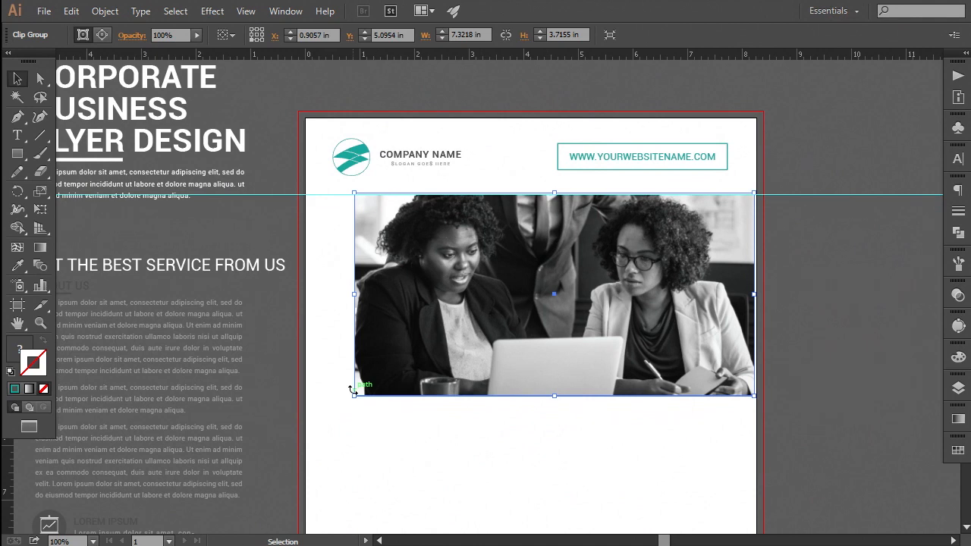
drag(355, 395, 307, 432)
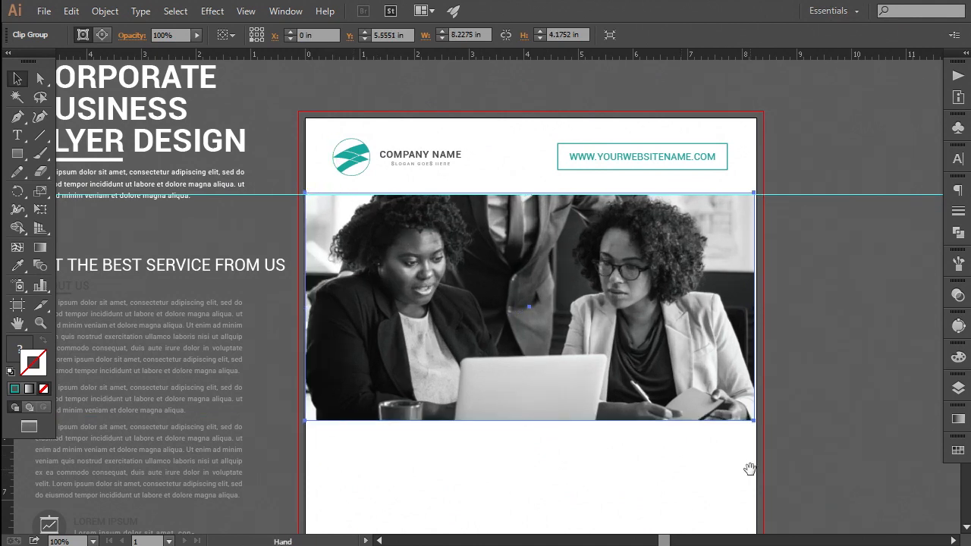
drag(748, 466, 626, 412)
key(a)
key(ctrl+equal)
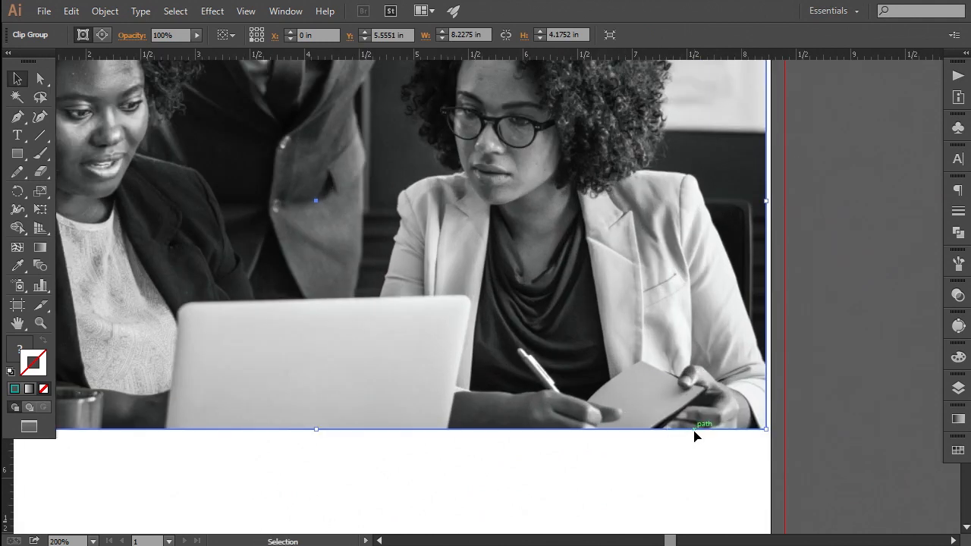
drag(767, 430, 771, 432)
Nudge the team photo two steps down so its upper edge meets the header guide, and deselect it
scroll(728, 493, up, 3)
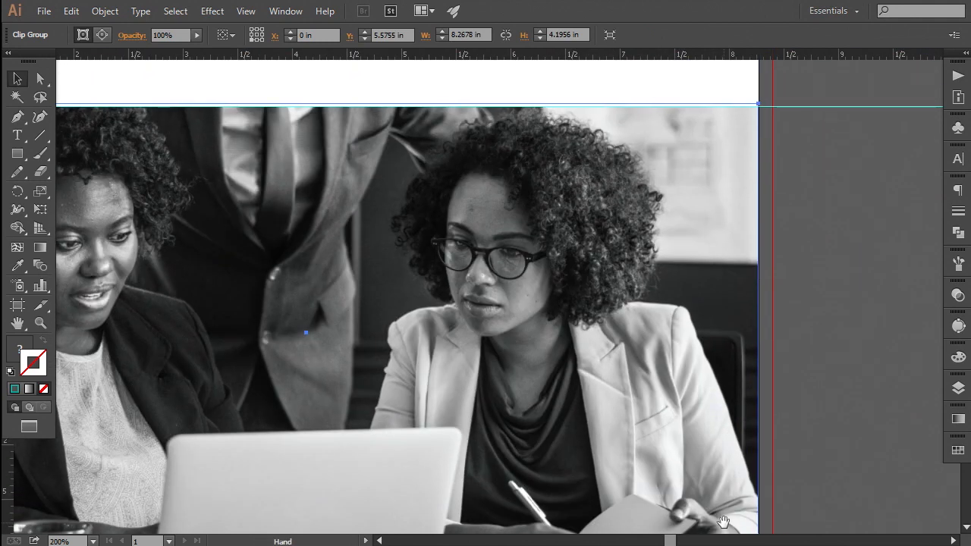
key(Down)
key(Down)
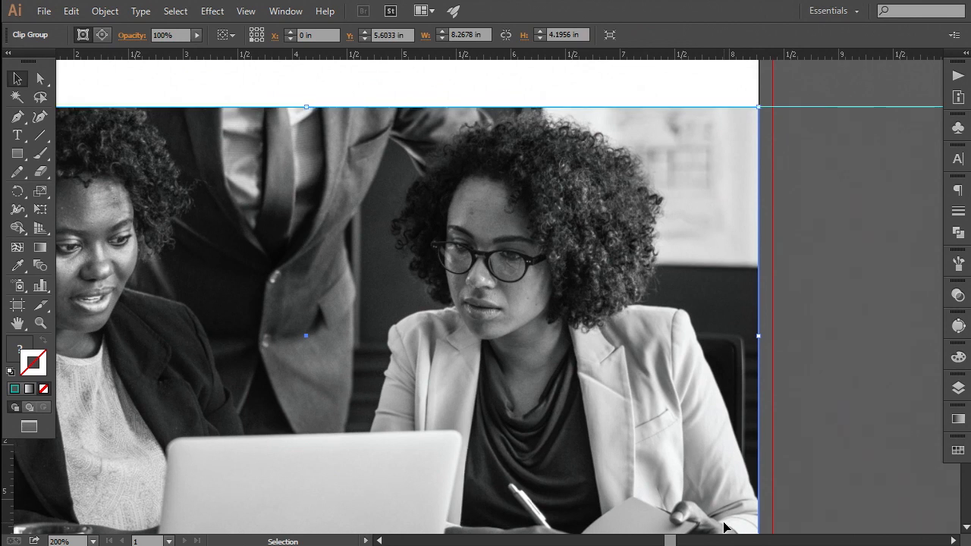
key(ctrl+minus)
key(ctrl+minus)
click(696, 370)
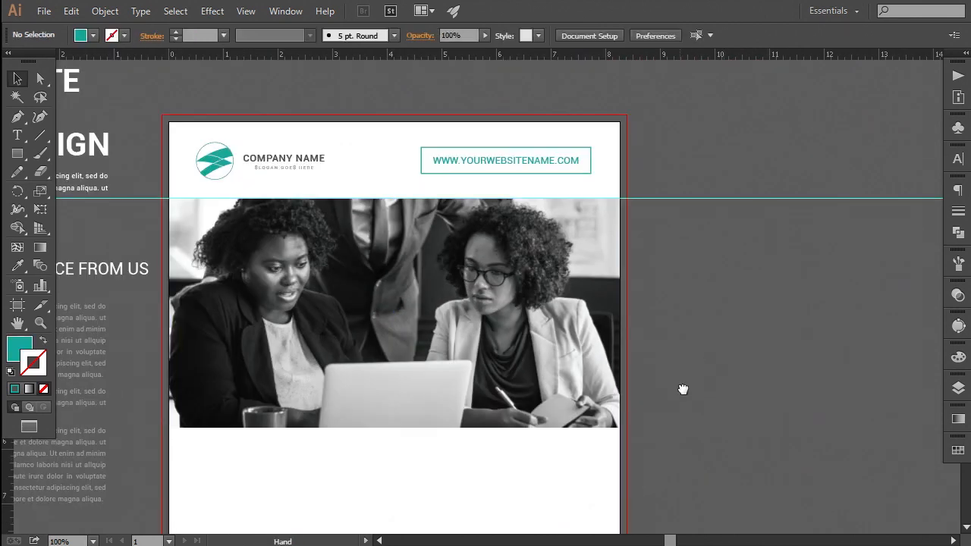
Draw a teal rectangle without a stroke that covers the whole team photo, starting where the header guide meets the page edge
drag(683, 390, 711, 379)
click(17, 153)
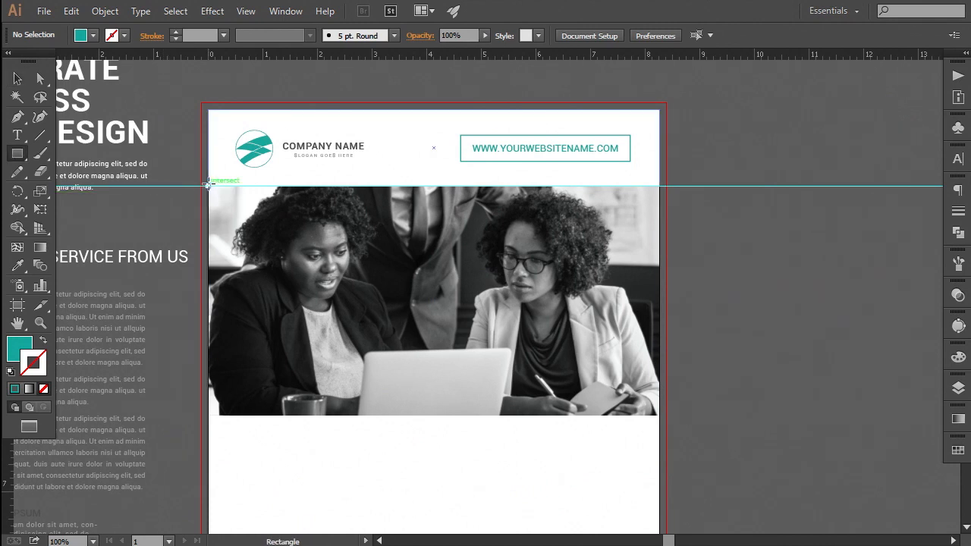
drag(209, 184, 659, 414)
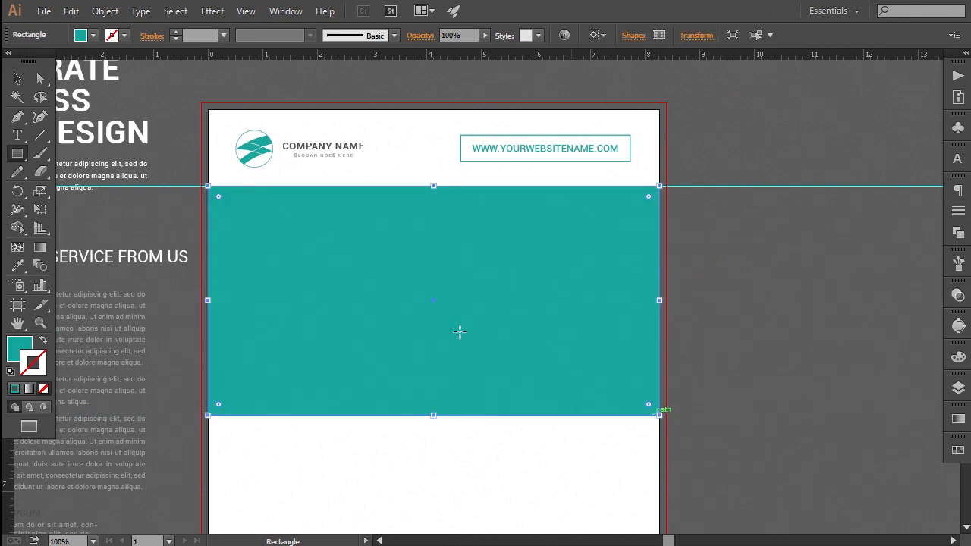
Set the teal rectangle's opacity to 80% so it tints the team photo, and deselect it
click(958, 296)
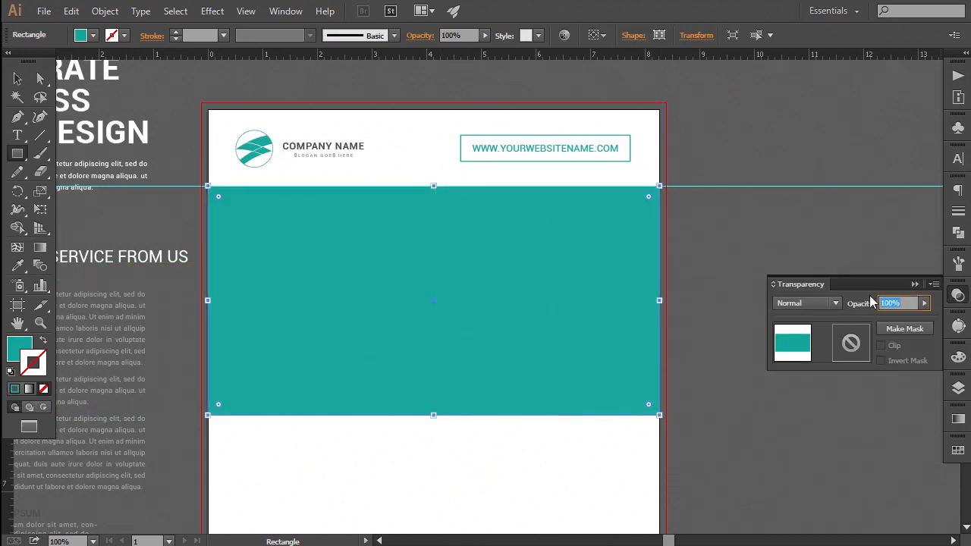
key(Return)
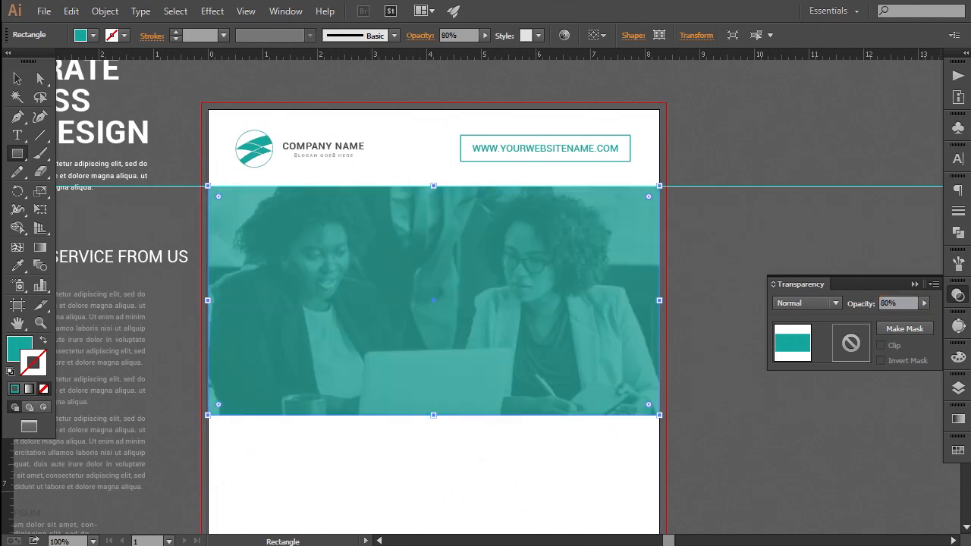
click(915, 284)
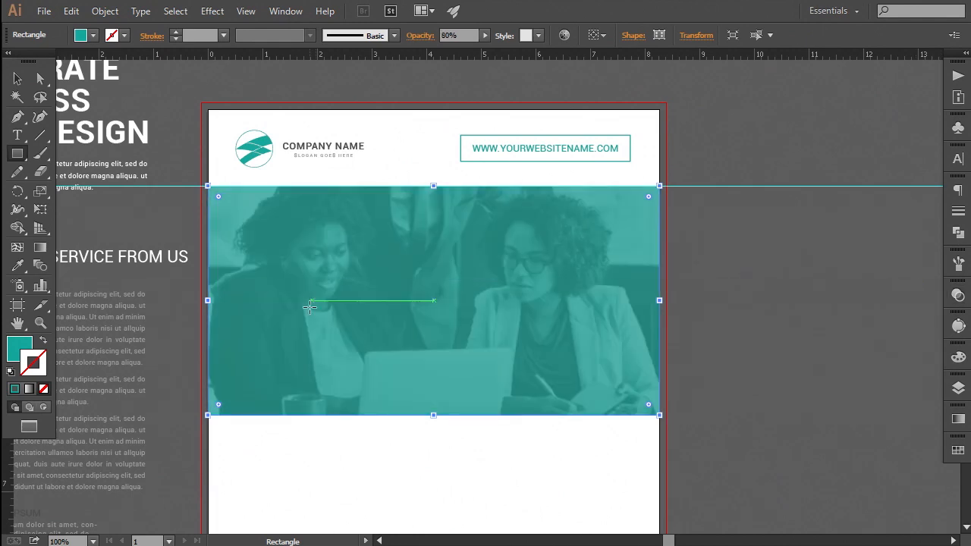
drag(306, 304, 357, 314)
click(18, 81)
click(222, 90)
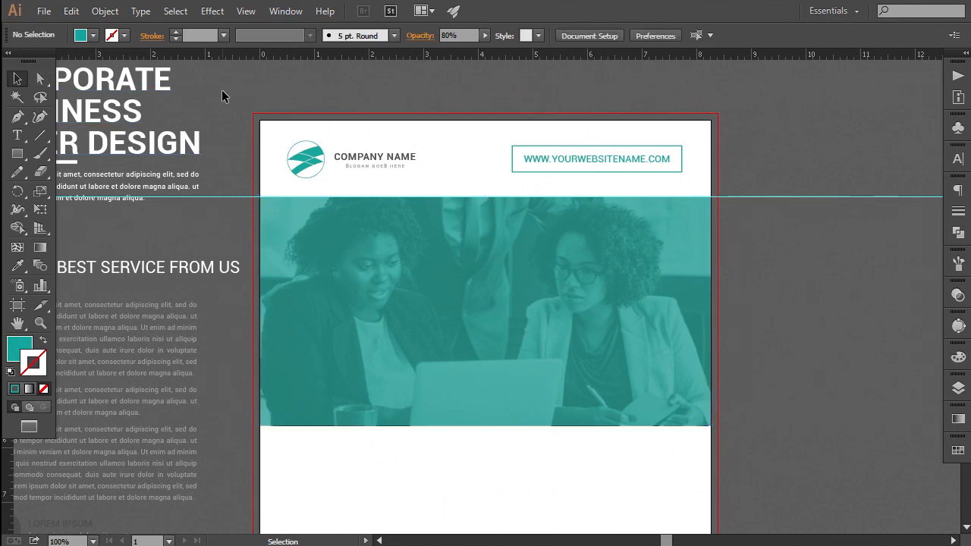
Move the "CORPORATE BUSINESS FLYER DESIGN" headline group onto the right half of the tinted photo, bring it to front, and deselect it
drag(193, 147, 663, 332)
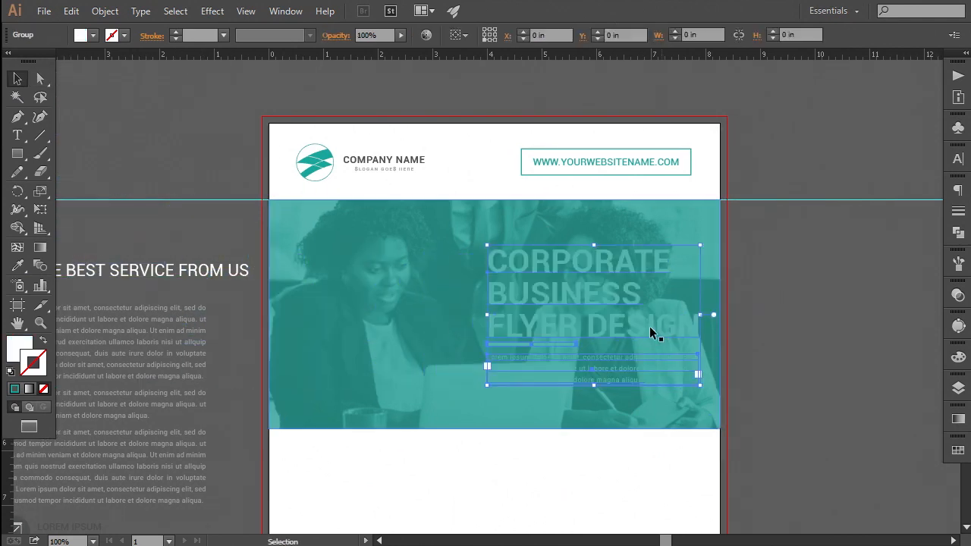
right_click(649, 327)
mouse_move(699, 453)
click(628, 453)
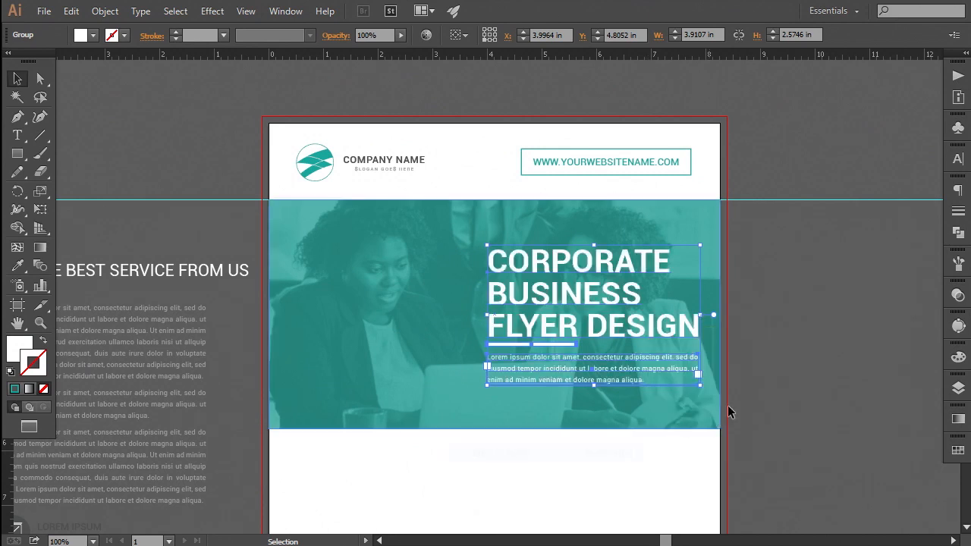
click(762, 404)
Add a vertical guide at the website box's right edge, nudge the headline group left to align with it, and deselect the group
drag(762, 403, 741, 397)
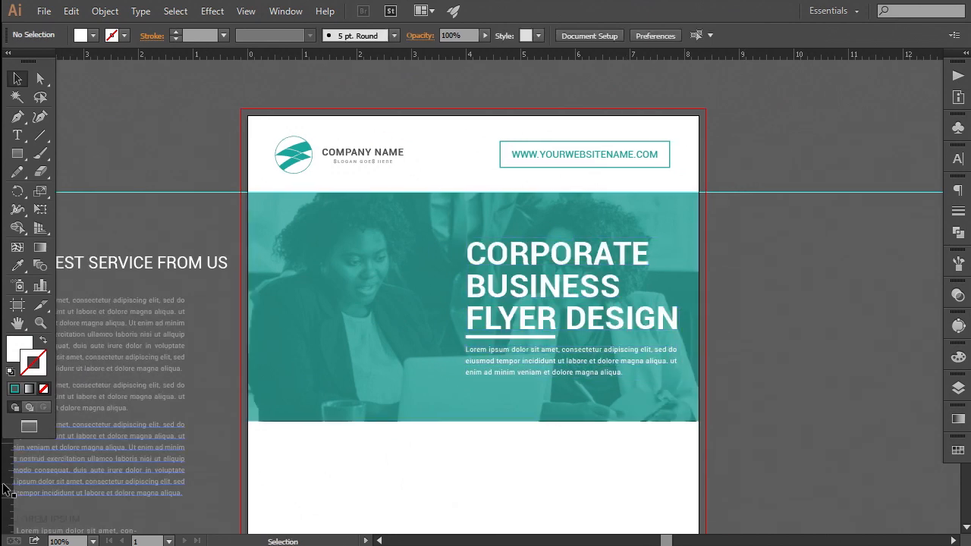
drag(8, 489, 670, 458)
click(629, 313)
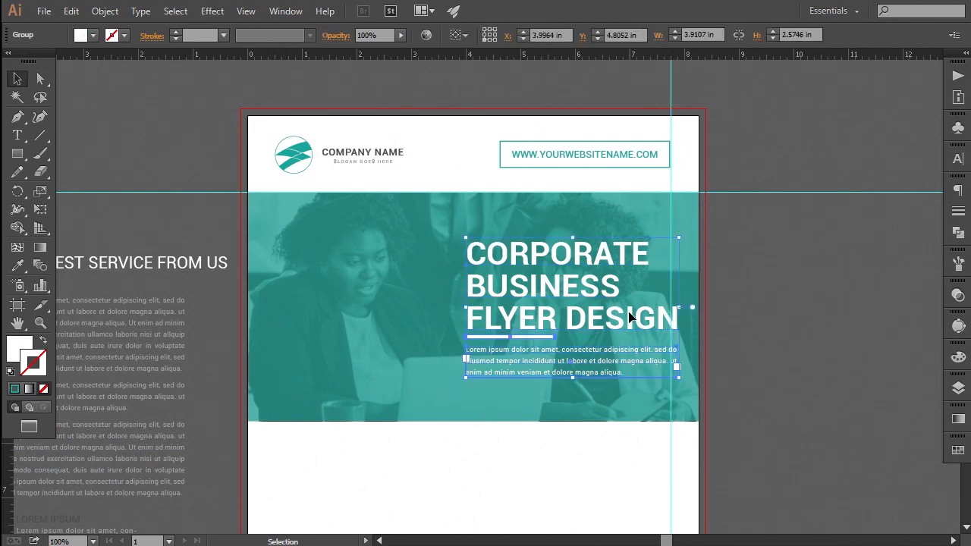
key(Left)
key(Left)
key(Left)
key(Left)
key(Left)
key(Left)
key(Left)
key(Left)
key(Left)
key(Left)
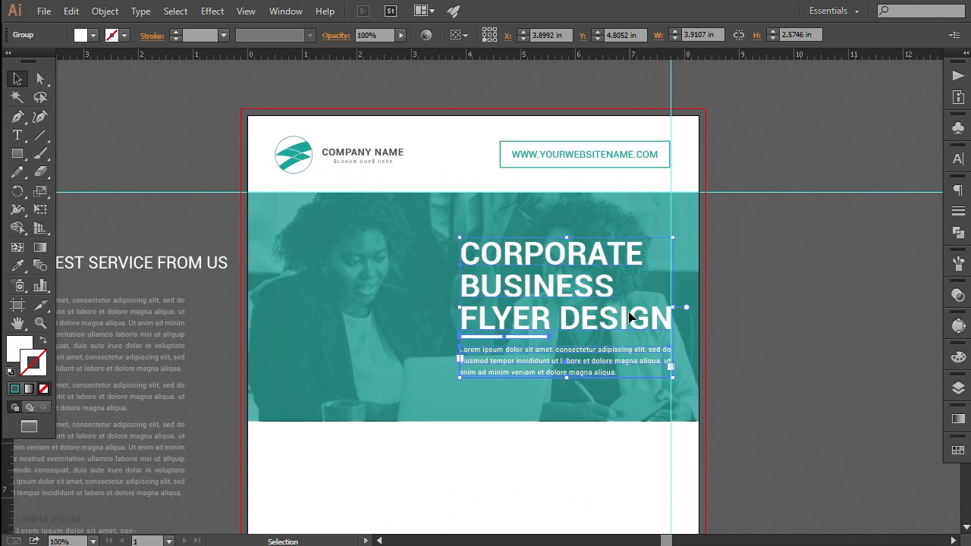
click(730, 347)
Draw a full-width rectangle strip about 0.9 in high directly below the tinted photo
drag(724, 385, 711, 408)
drag(535, 442, 529, 374)
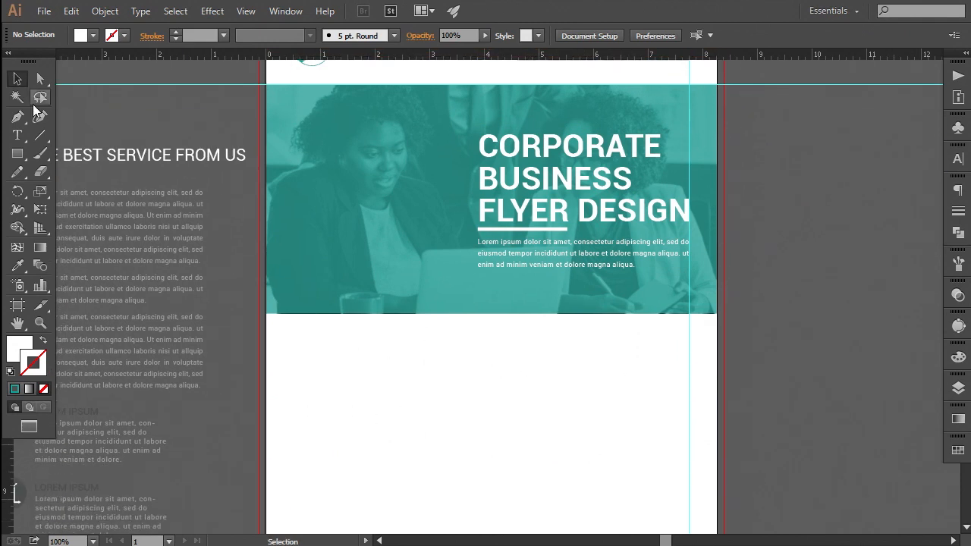
click(19, 155)
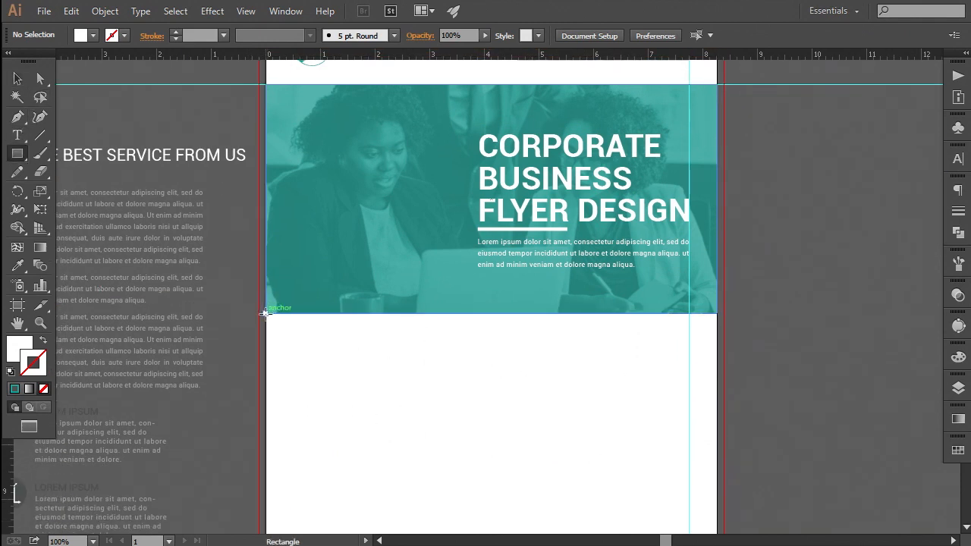
drag(265, 313, 716, 363)
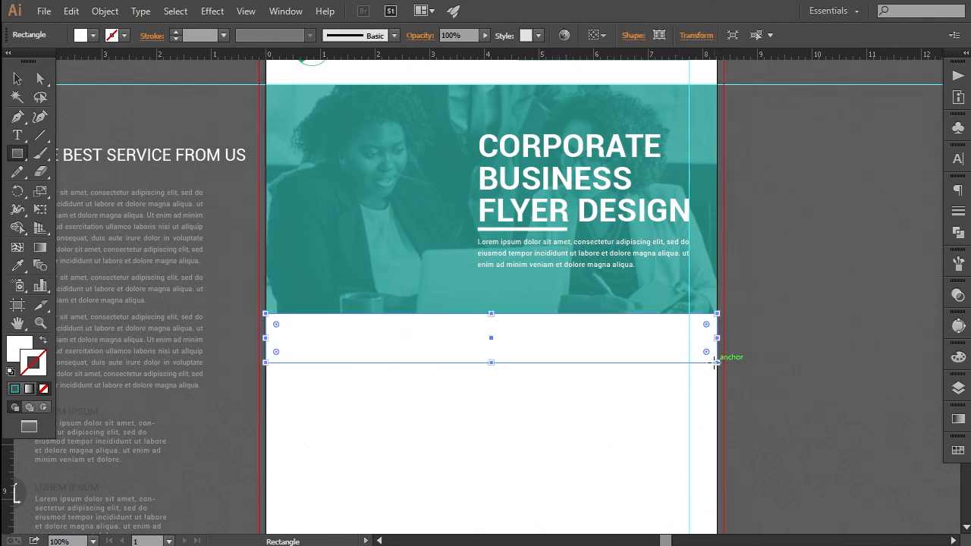
Fill the strip with the logo's teal using the Eyedropper, raise its lower edge slightly, and deselect it
click(18, 266)
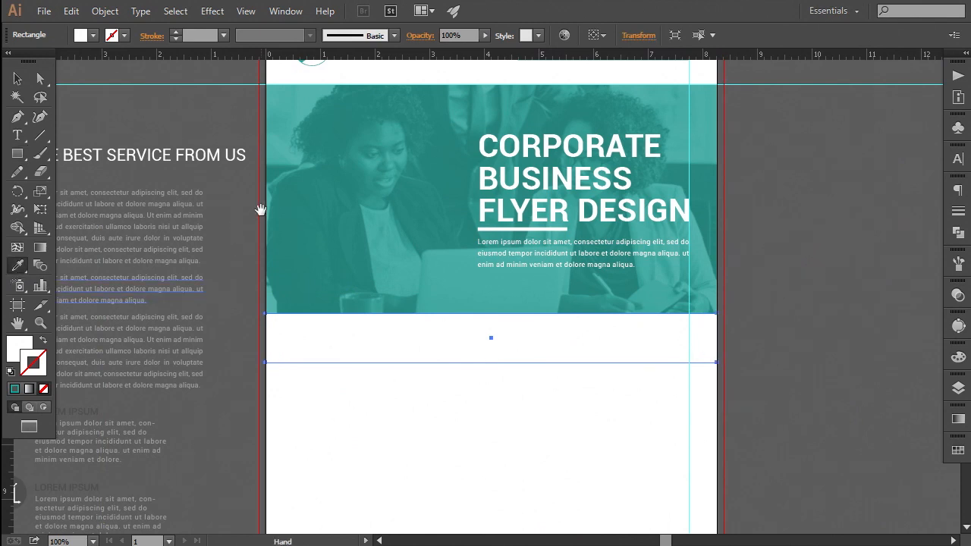
drag(266, 189, 258, 226)
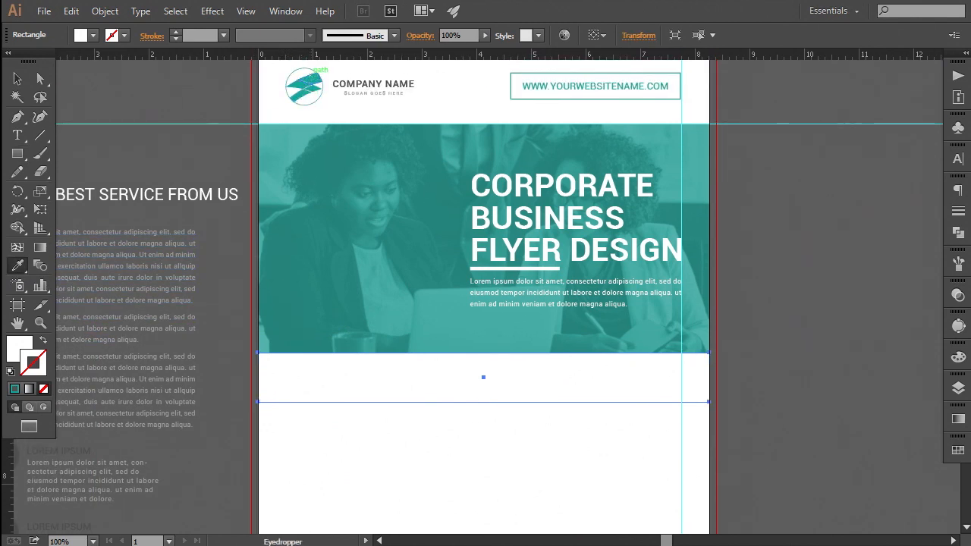
click(308, 78)
click(17, 78)
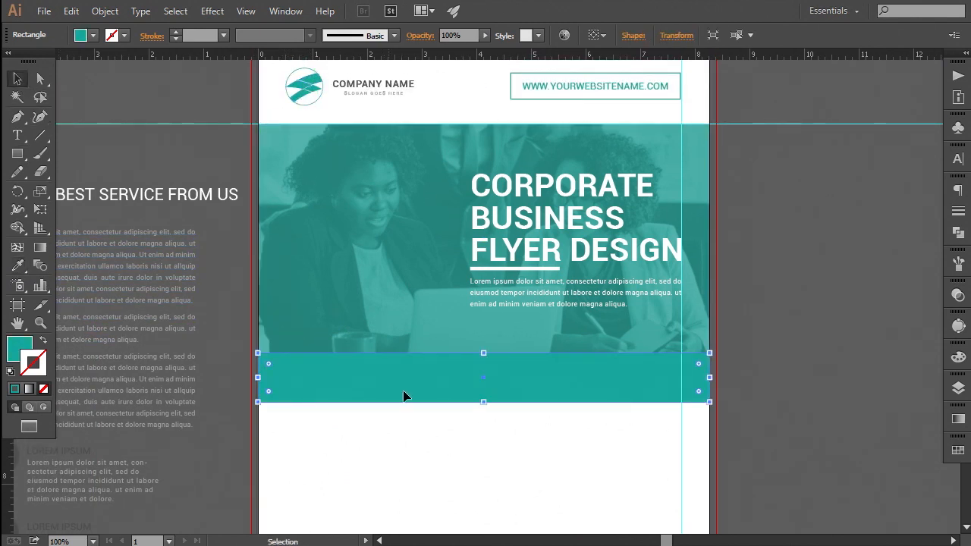
drag(484, 403, 484, 393)
click(238, 454)
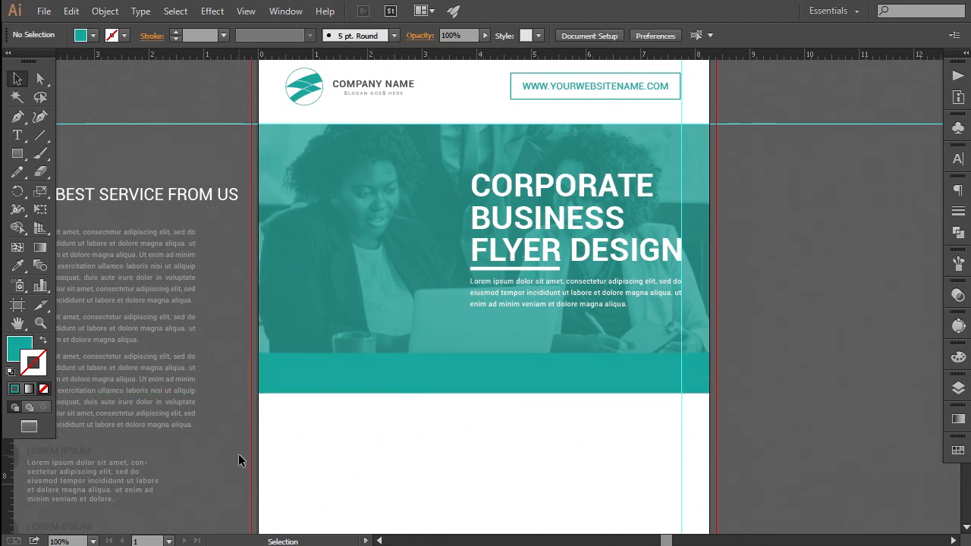
Move the "GET THE BEST SERVICE FROM US" text onto the teal strip and bring it to front
drag(208, 243, 208, 275)
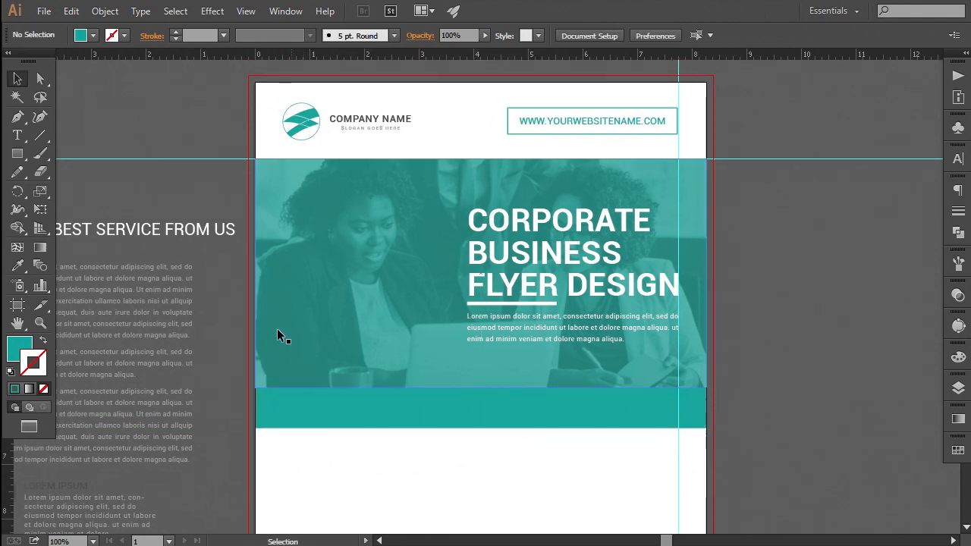
drag(155, 243, 489, 410)
right_click(490, 411)
mouse_move(562, 393)
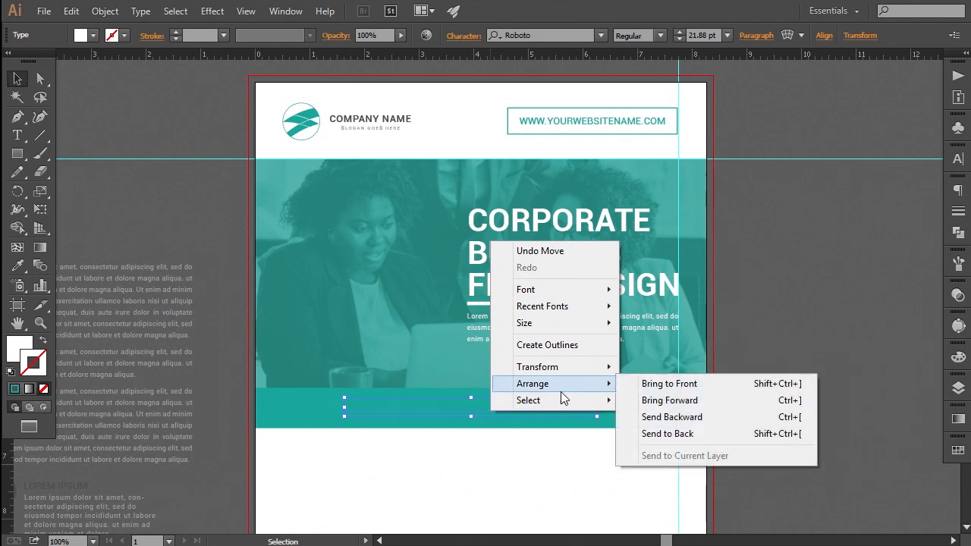
click(622, 387)
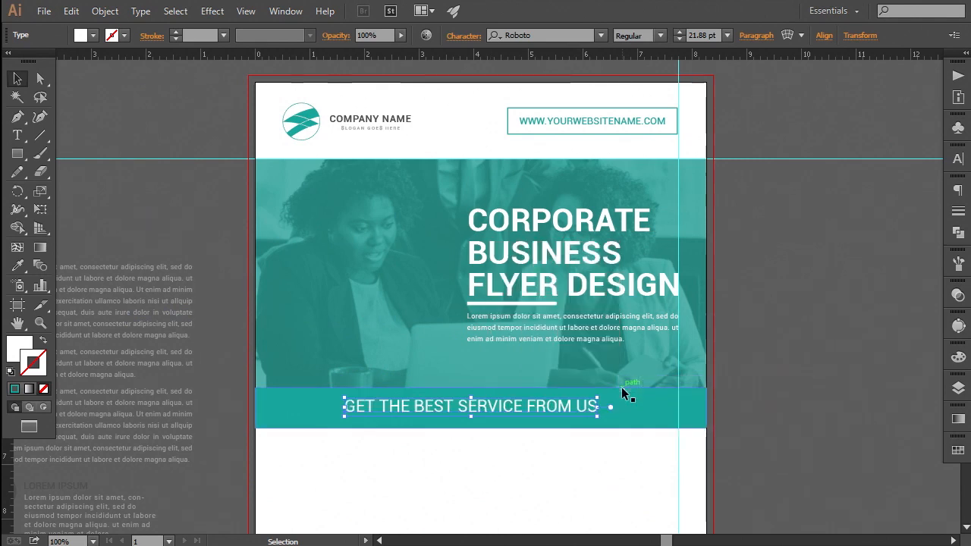
Nudge the "GET THE BEST SERVICE FROM US" text down and right to center it on the teal strip, and deselect it
key(Down)
key(Down)
key(Down)
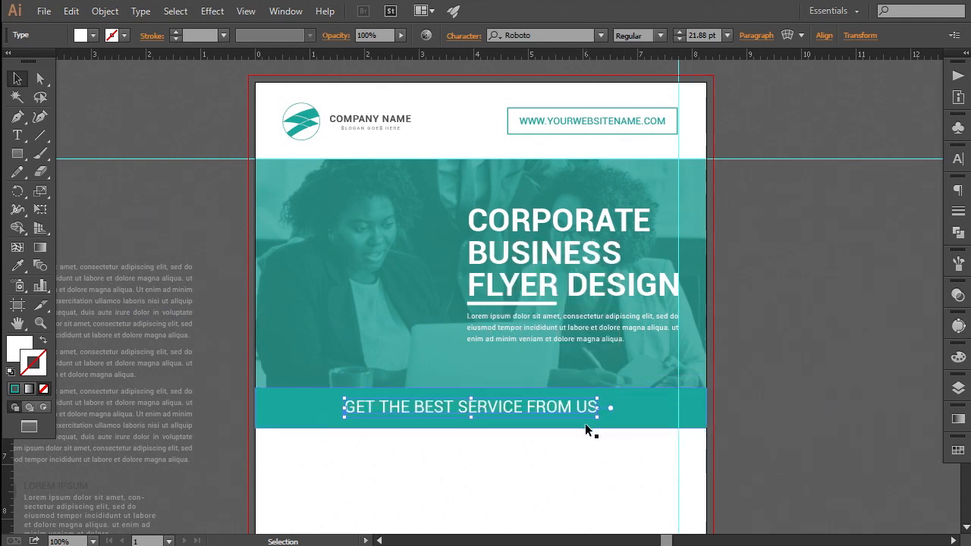
key(Right)
key(Right)
key(Right)
key(Right)
key(Right)
key(Right)
key(Right)
key(Right)
key(Right)
key(Right)
key(Right)
key(Right)
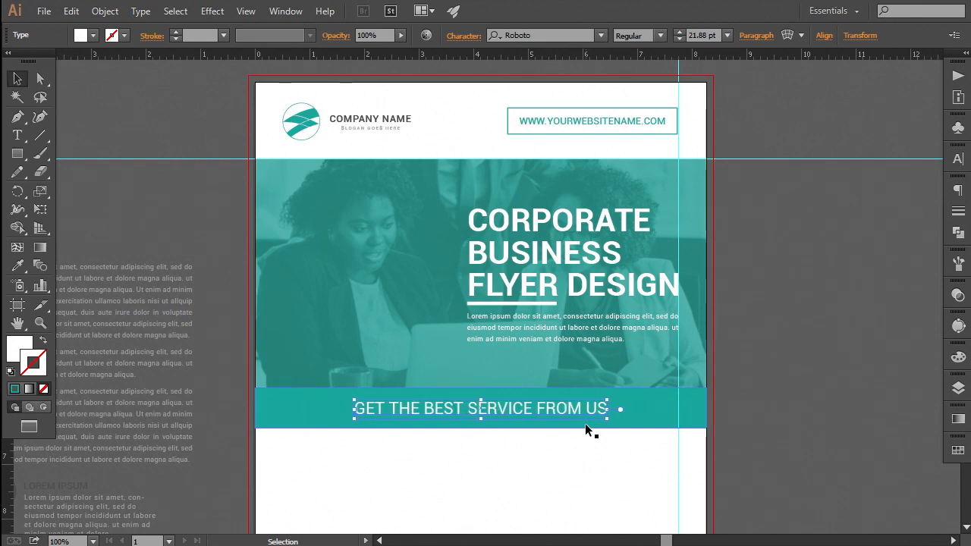
click(569, 455)
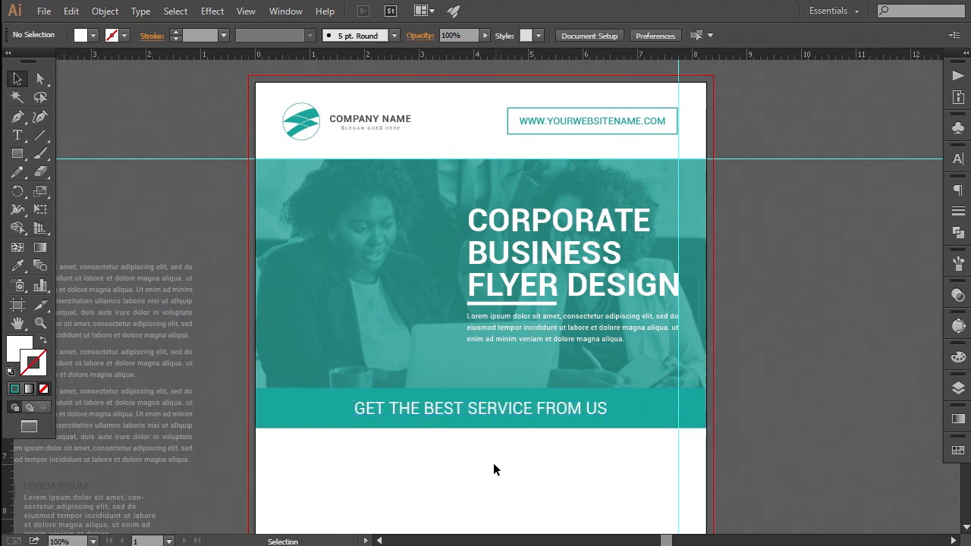
Nudge the "GET THE BEST SERVICE FROM US" text two steps up within the teal strip
key(ctrl+plus)
key(ctrl+plus)
drag(482, 494, 508, 393)
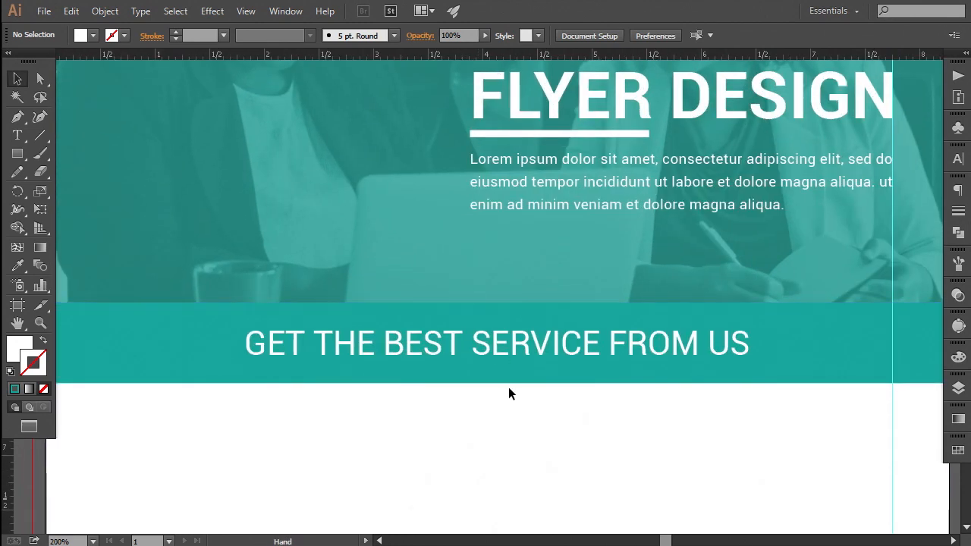
click(499, 350)
key(Up)
key(Up)
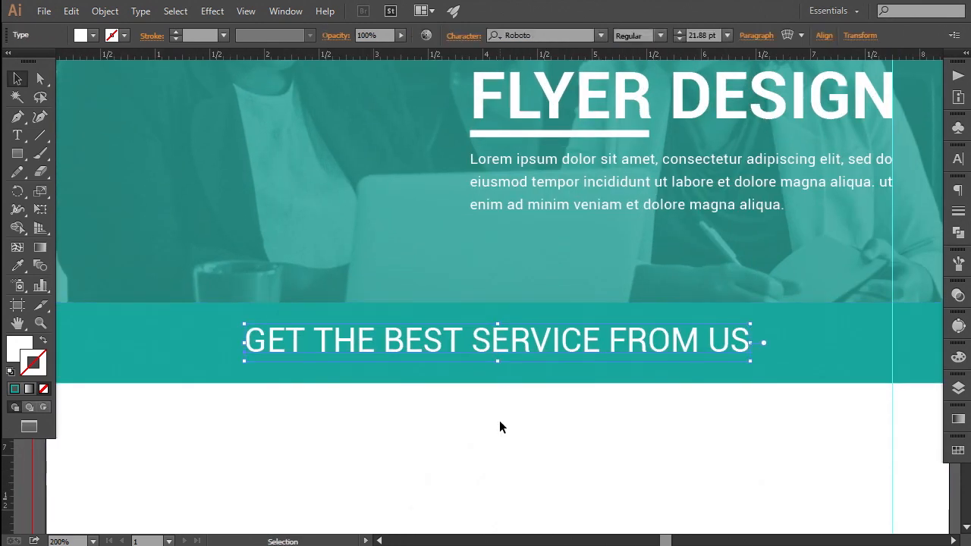
Raise the teal strip's lower edge slightly, nudge the tagline text one step down to center it vertically, and deselect everything
click(498, 381)
drag(498, 383, 499, 378)
click(499, 447)
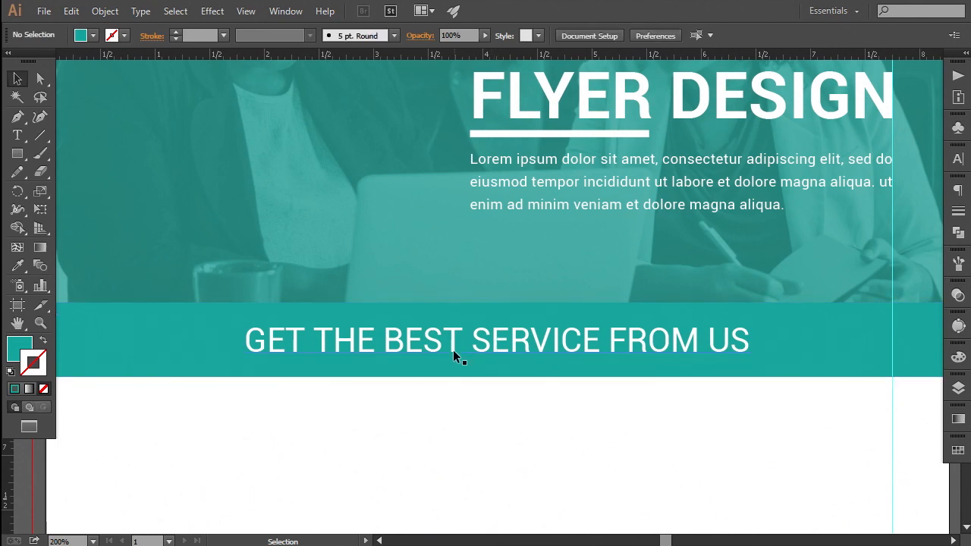
click(452, 350)
key(Down)
click(479, 476)
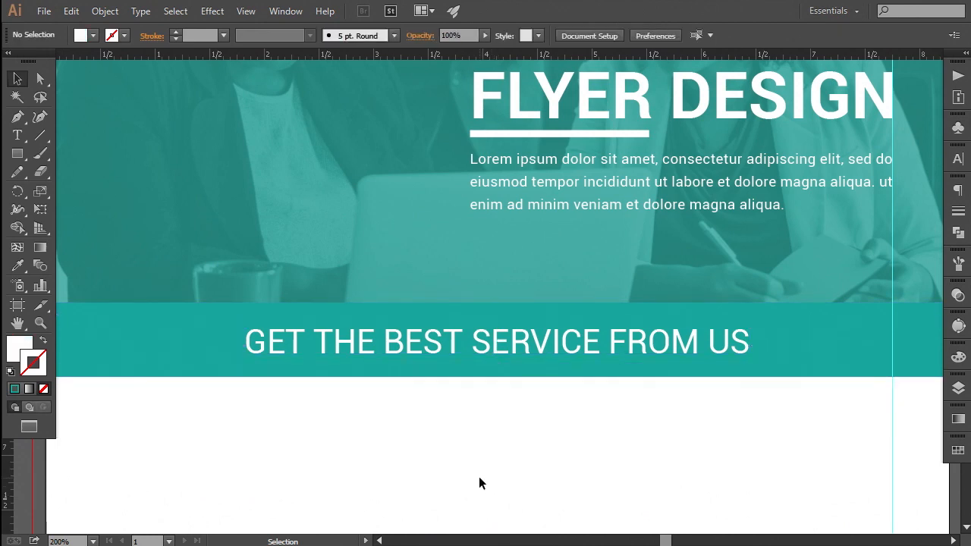
key(ctrl+minus)
key(ctrl+minus)
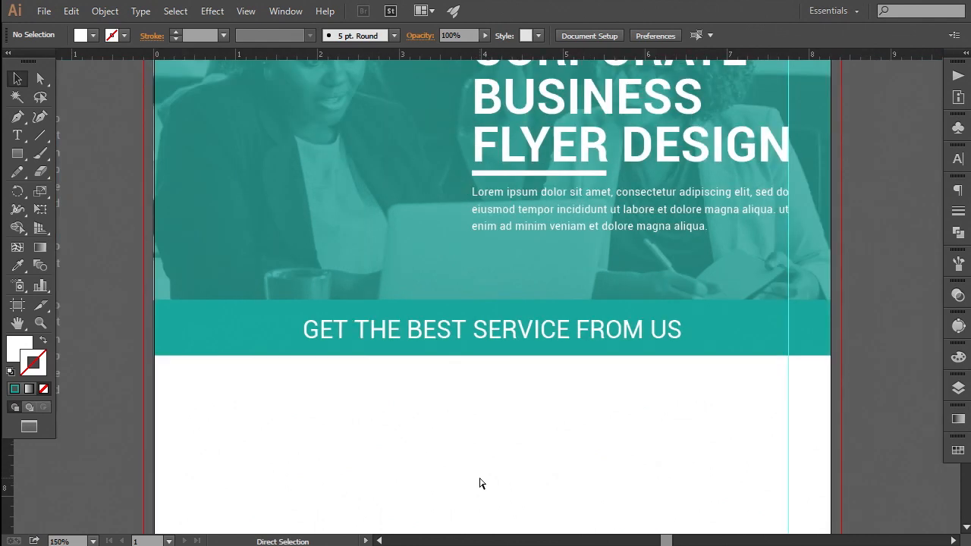
Move the grouped "ABOUT US" heading and paragraphs from the pasteboard onto the left side of the white area below the teal strip
key(ctrl+minus)
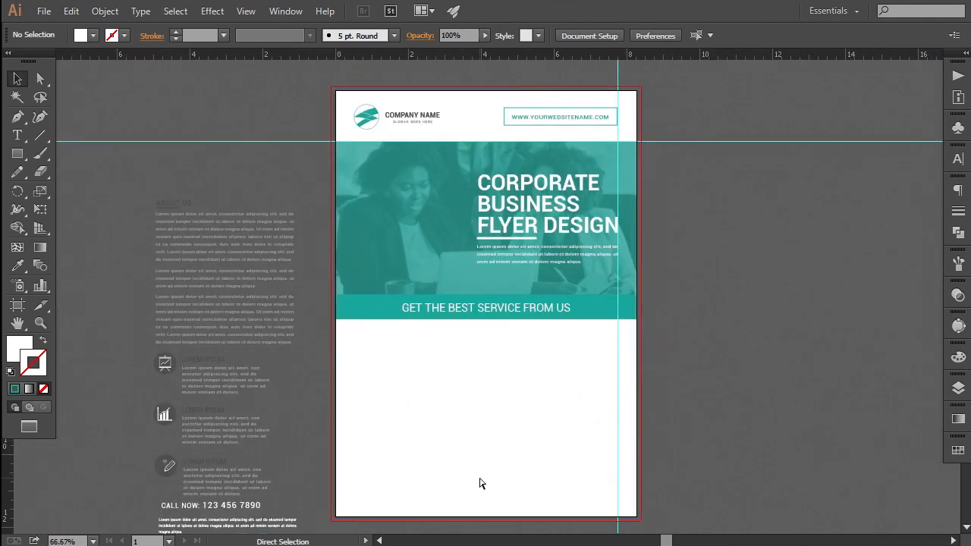
drag(458, 447, 448, 403)
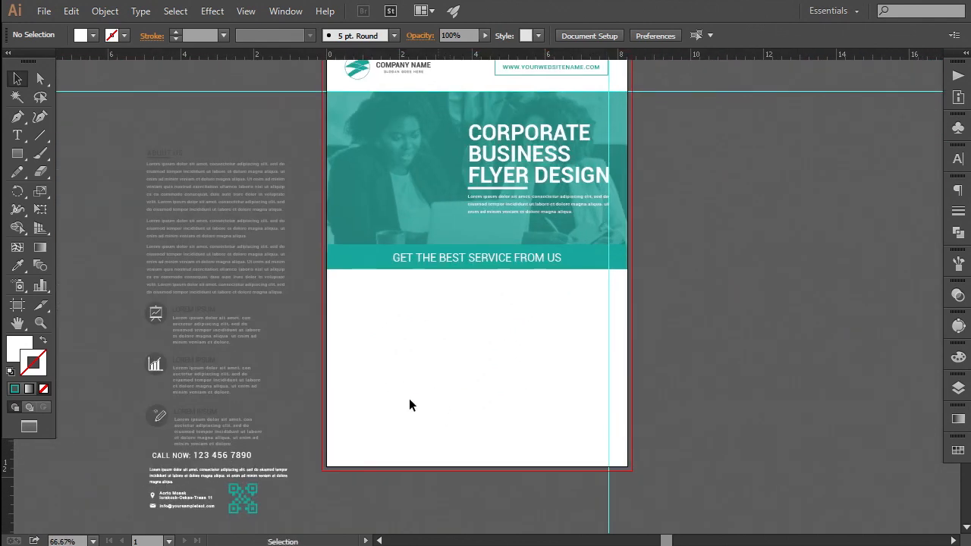
click(176, 242)
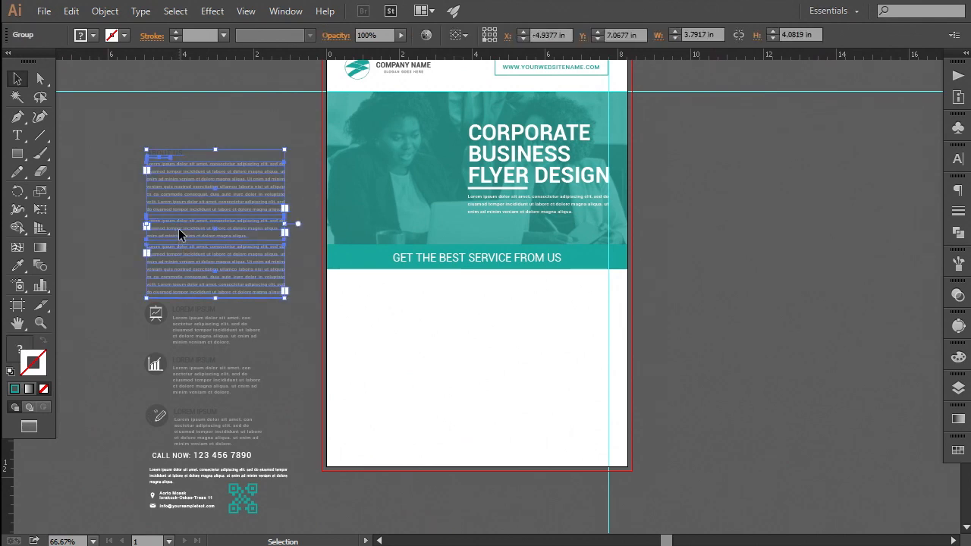
drag(178, 229, 237, 262)
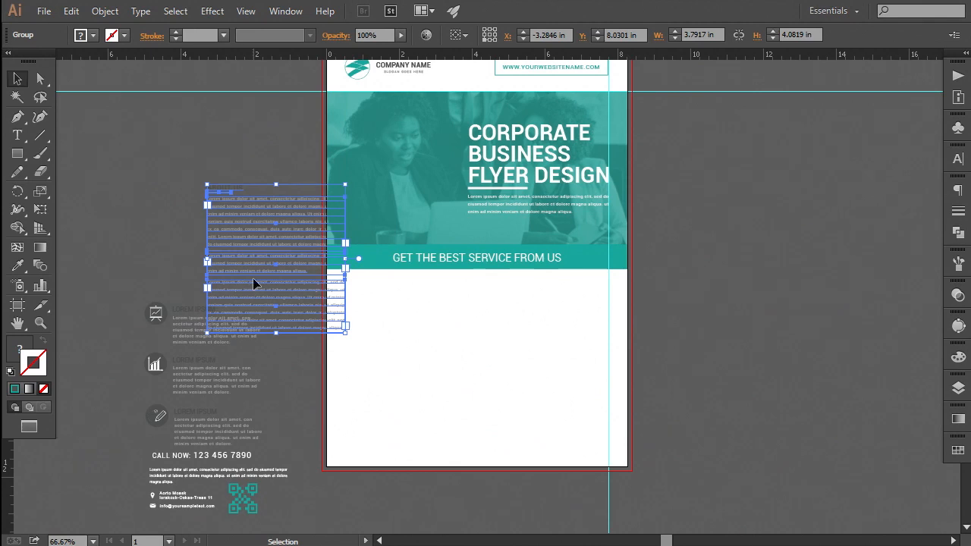
drag(231, 191, 370, 283)
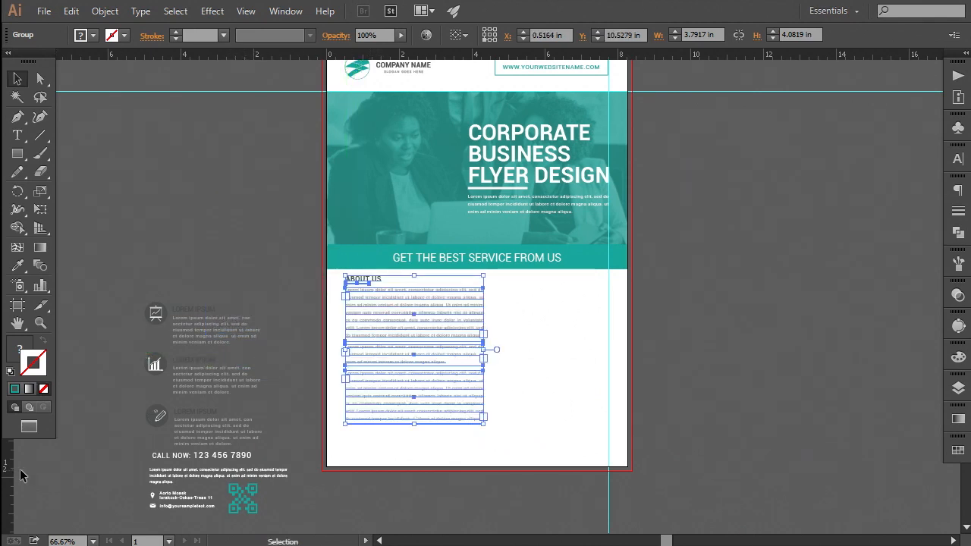
Add a vertical guide along the left edge of the "ABOUT US" text block and reselect the block
drag(9, 474, 344, 482)
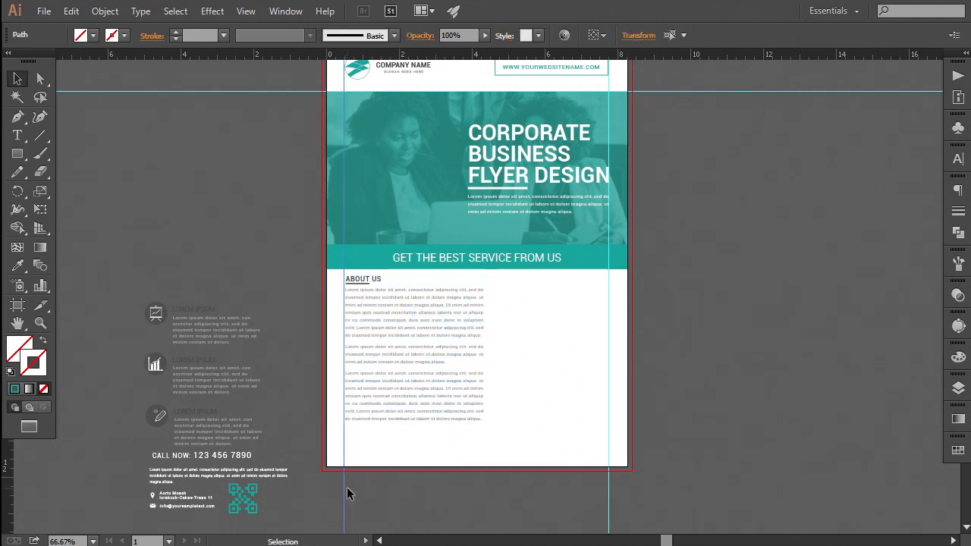
click(385, 419)
click(385, 420)
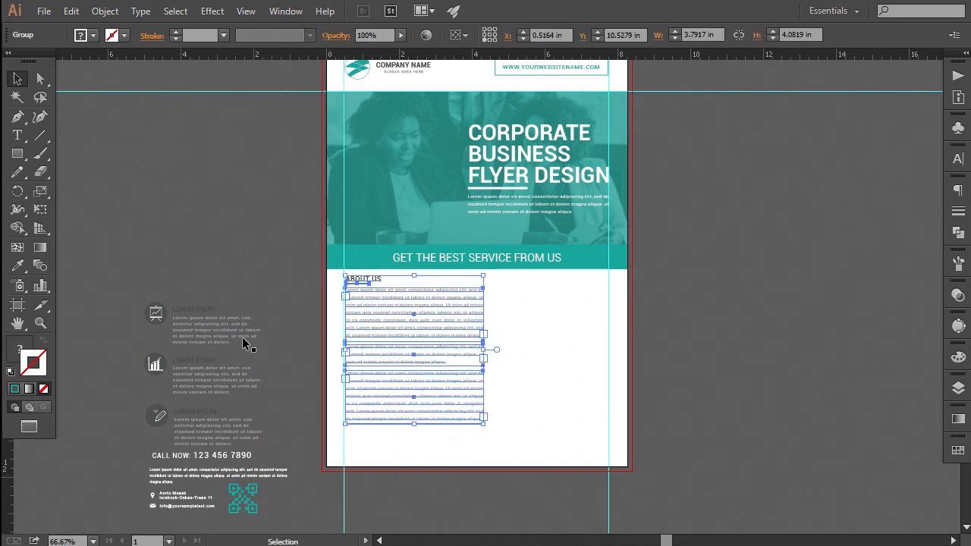
Move the three icon-and-text "LOREM IPSUM" blocks together beside the "ABOUT US" column, against the right guide, and deselect them
click(149, 280)
click(154, 311)
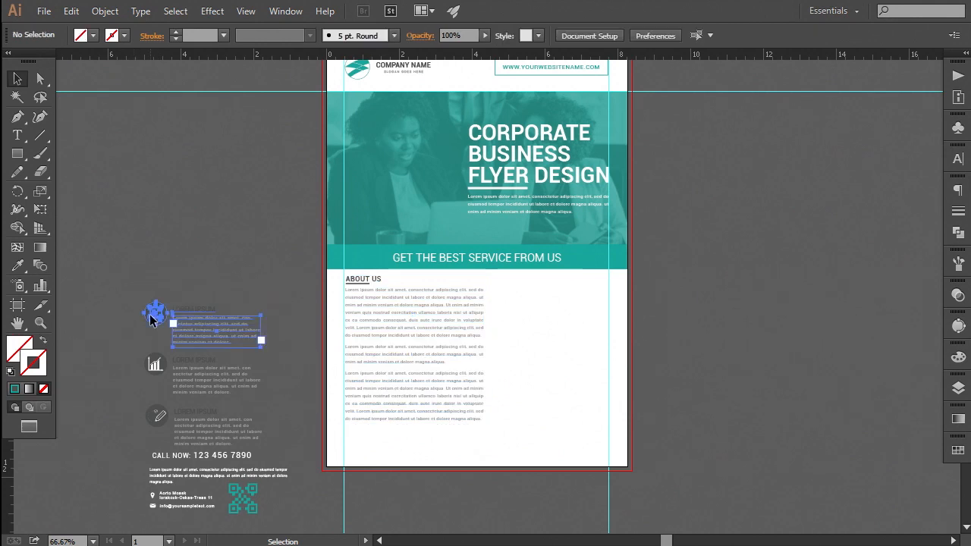
shift+click(152, 369)
shift+click(158, 414)
drag(264, 369, 501, 340)
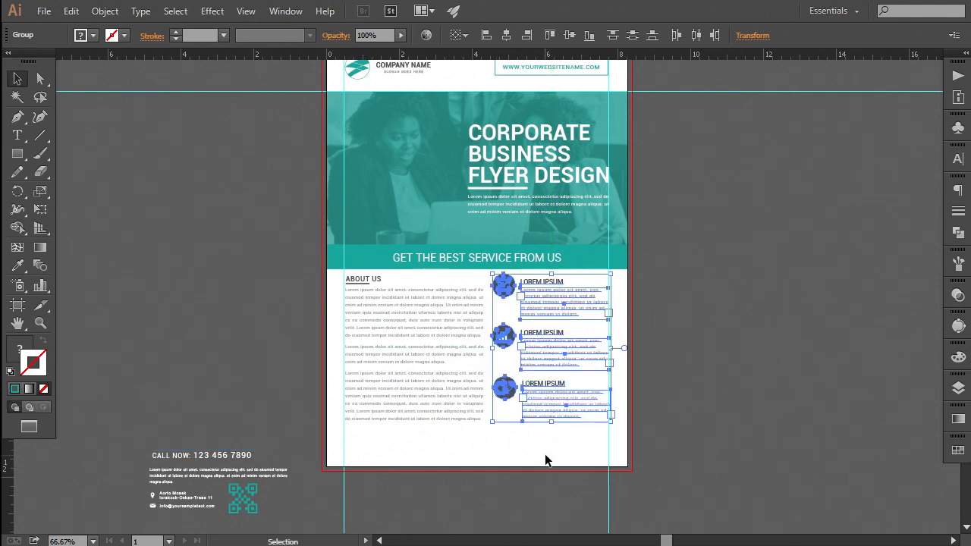
click(666, 409)
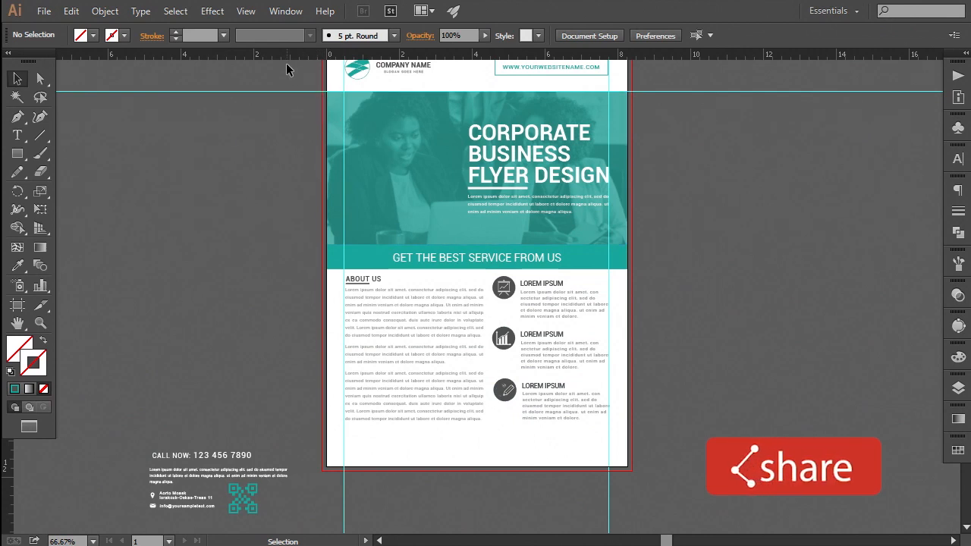
Add a horizontal guide just below the teal strip, level with the top edge of the "ABOUT US" text block
drag(289, 57, 293, 274)
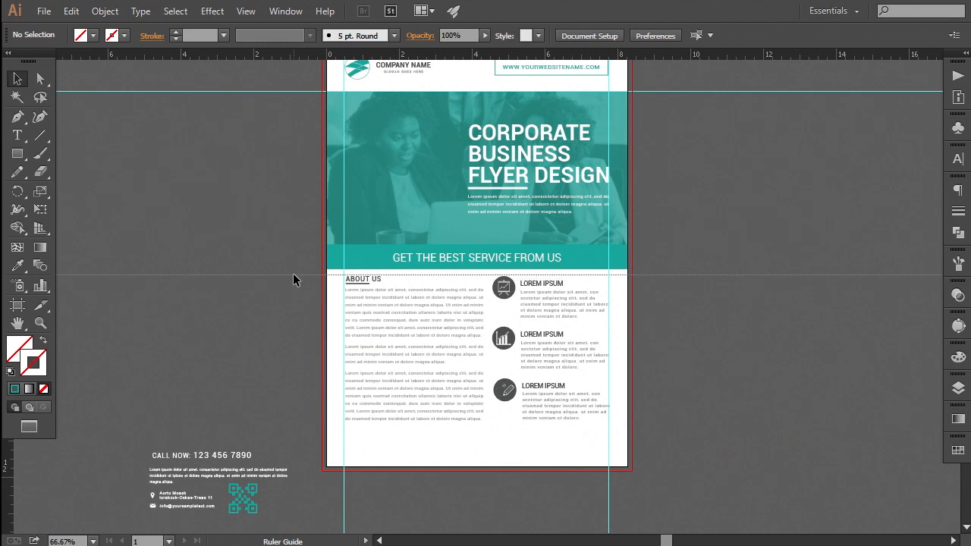
click(515, 346)
click(670, 399)
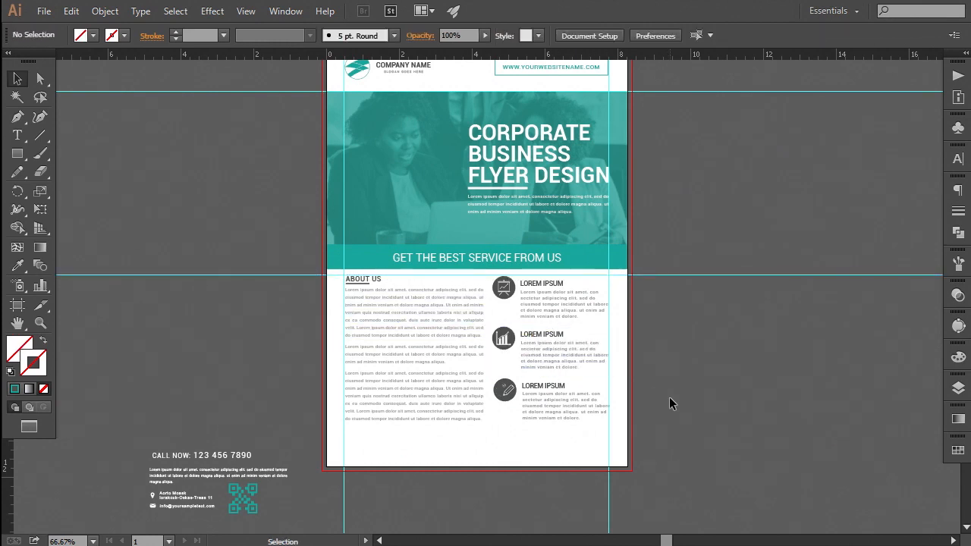
Nudge the "ABOUT US" text block slightly left toward the left vertical guide and deselect it
key(ctrl+1)
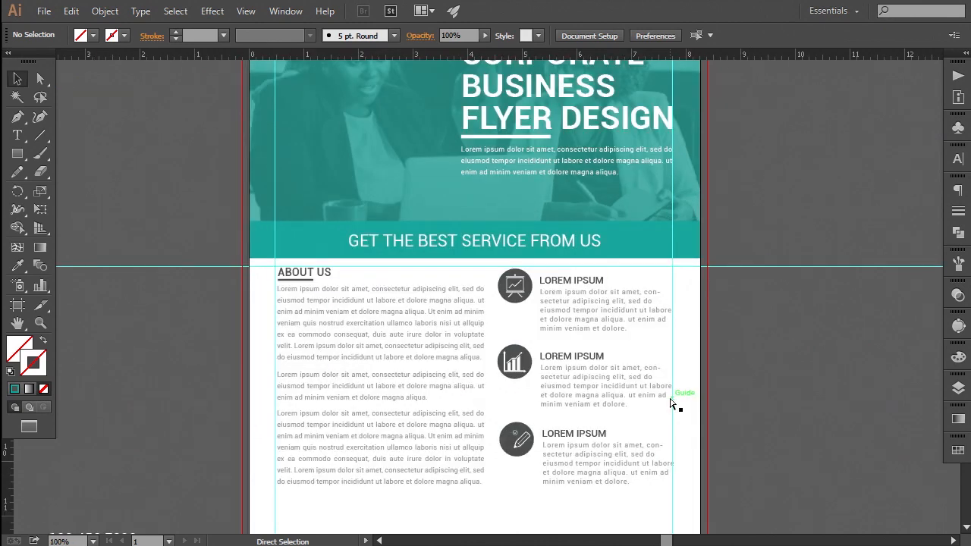
key(space)
drag(673, 420, 659, 347)
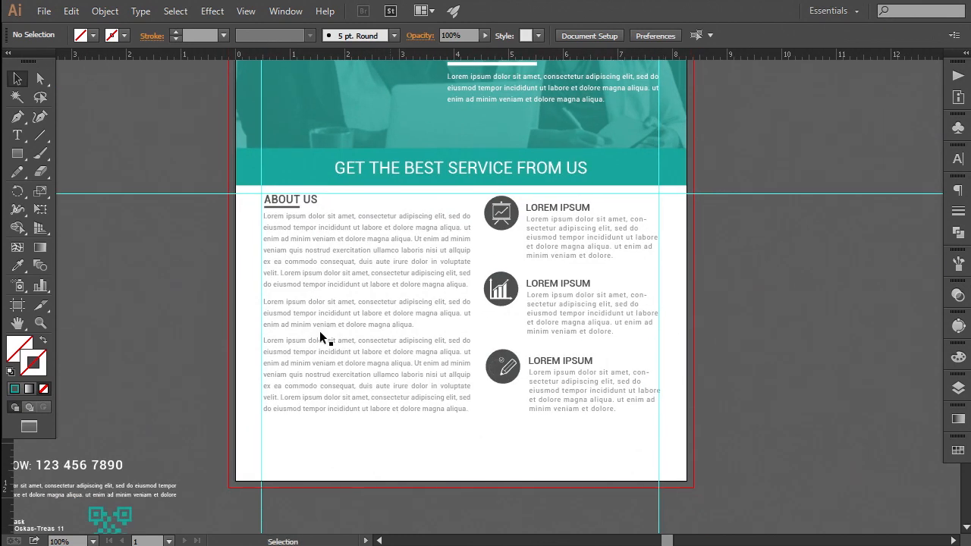
click(286, 299)
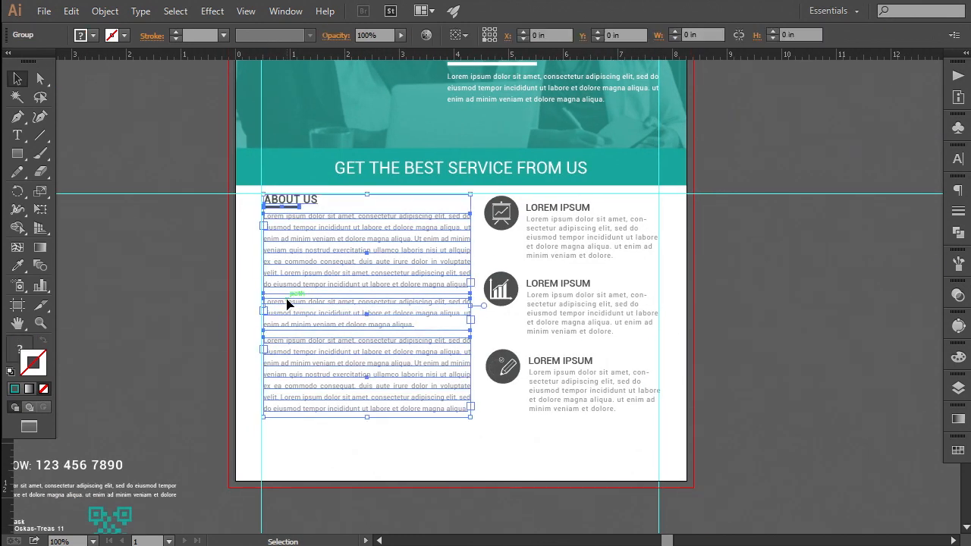
click(205, 318)
drag(387, 351, 345, 347)
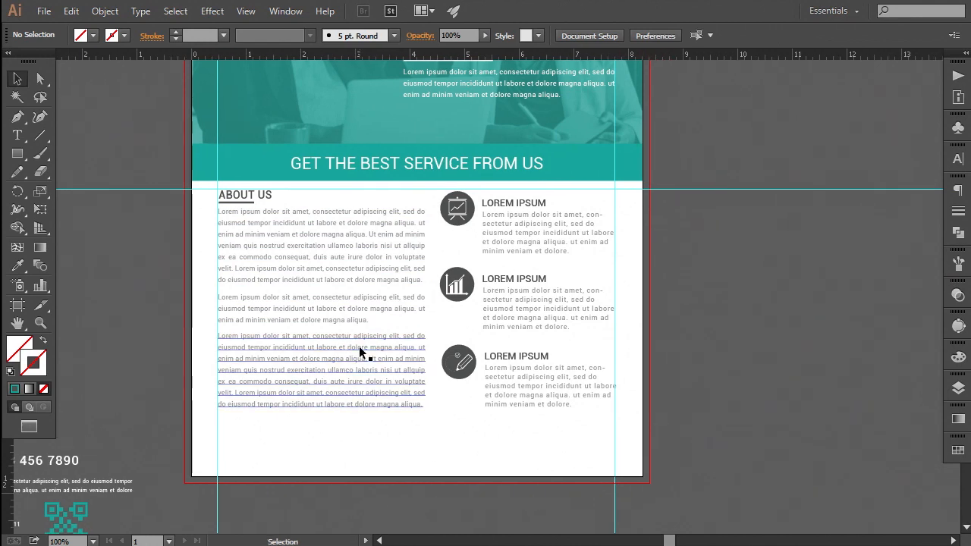
Nudge the three icon blocks slightly right, and shift the pencil icon block left to line up with the two above
click(453, 300)
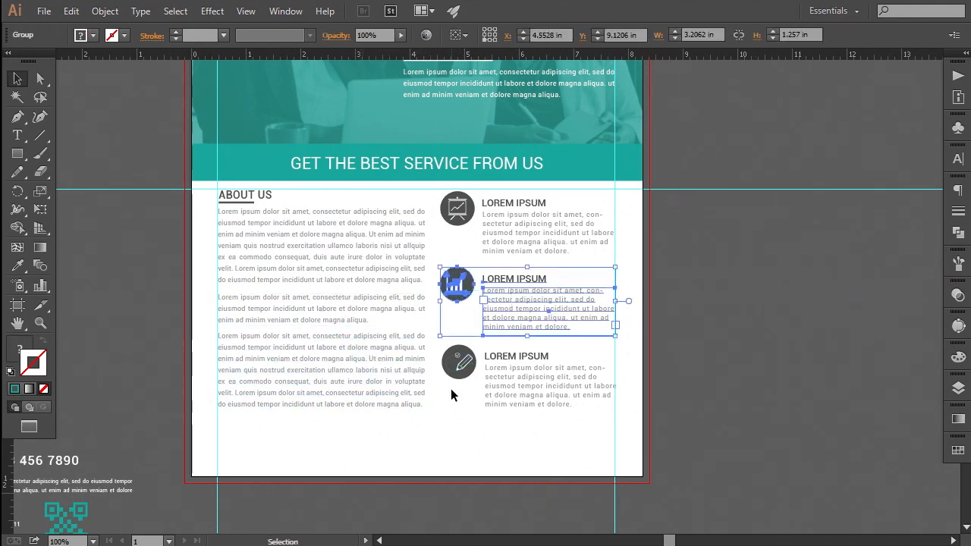
shift+click(456, 366)
shift+click(461, 204)
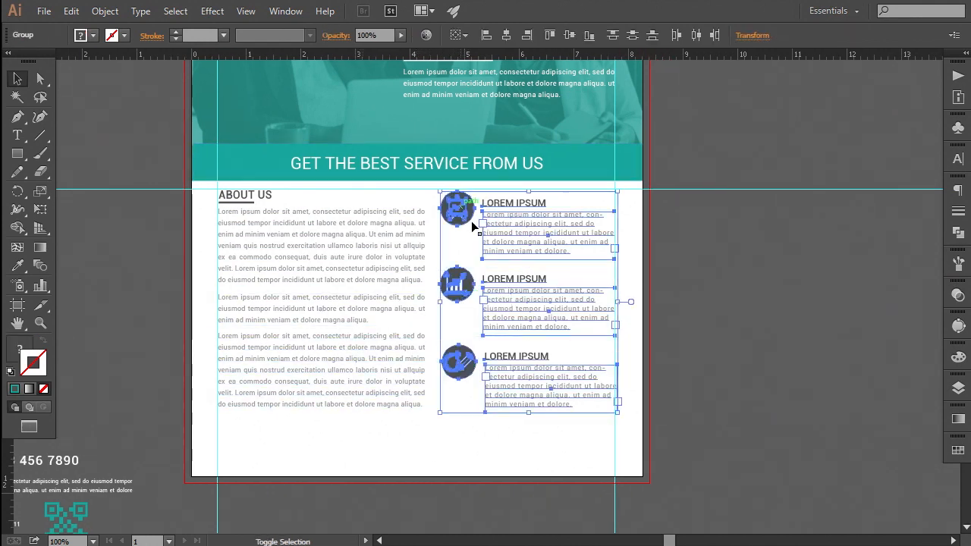
click(687, 333)
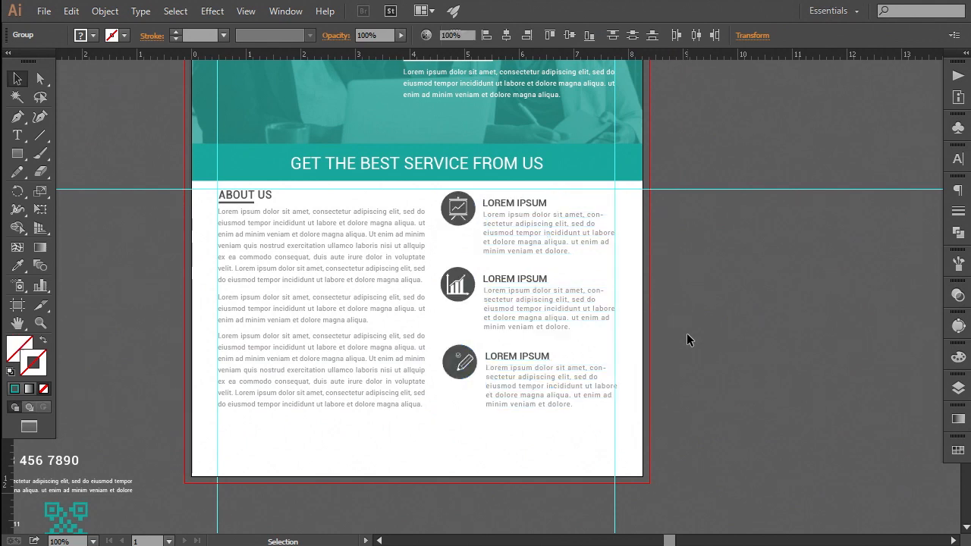
click(458, 365)
click(737, 419)
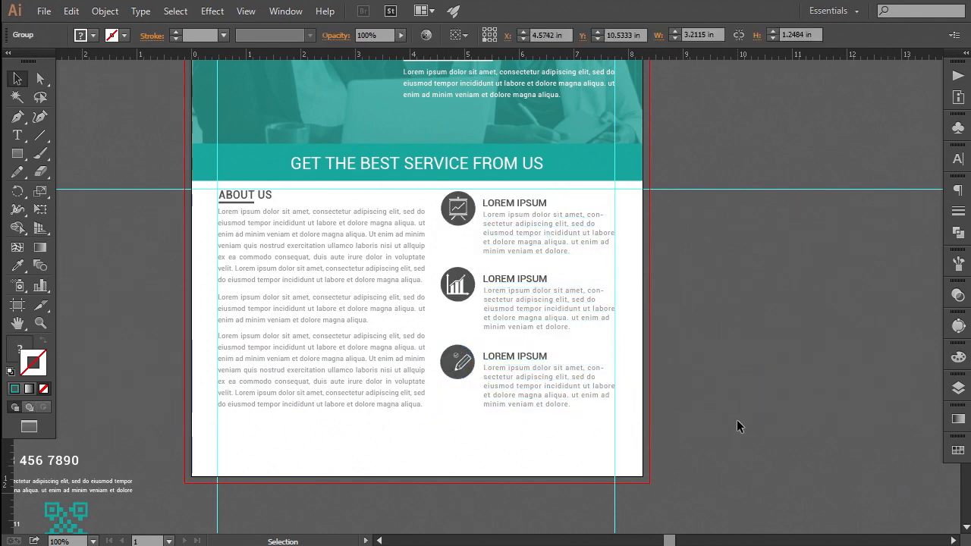
Nudge the "ABOUT US" text block one step left onto the left guide and deselect it
click(298, 351)
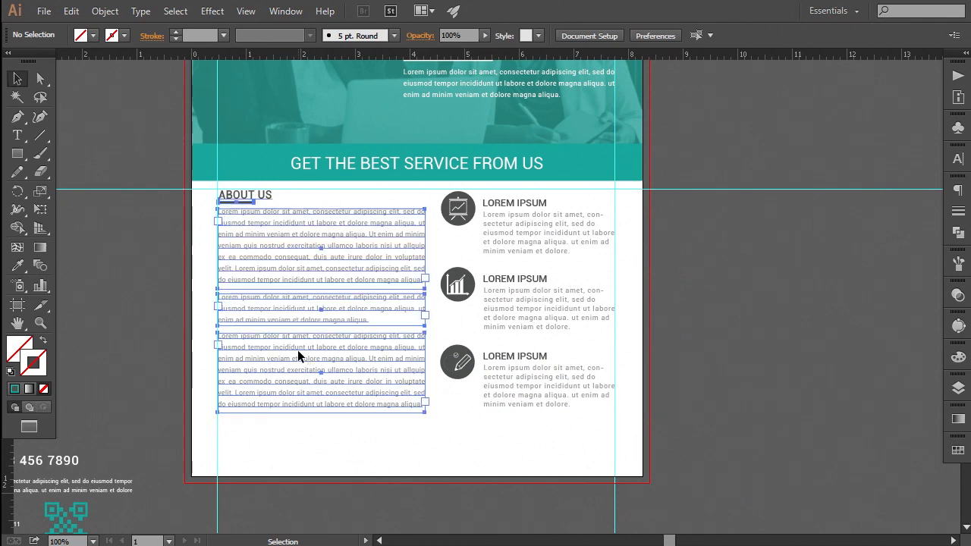
key(Left)
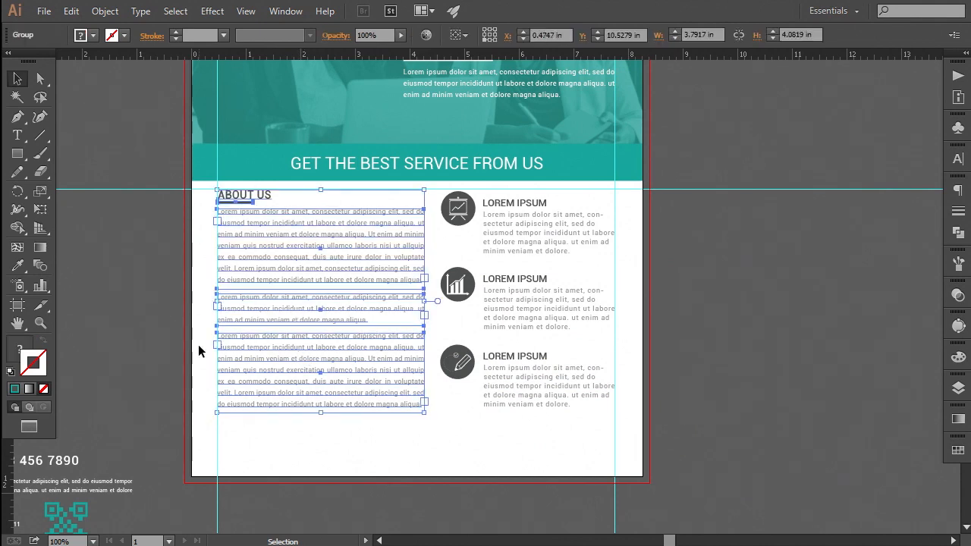
click(169, 328)
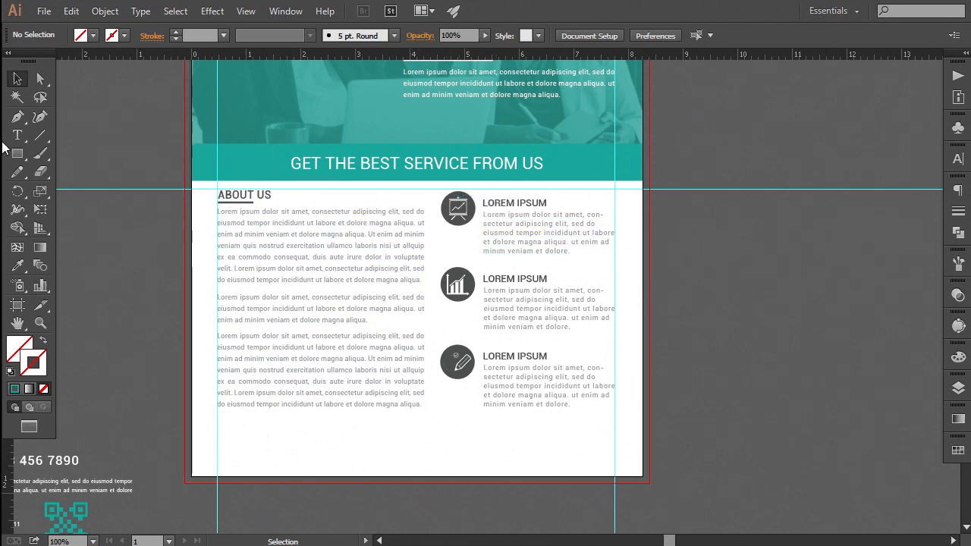
Draw a straight vertical Pen path through the three icon circles, from the presentation icon to the pencil icon
click(17, 117)
click(458, 194)
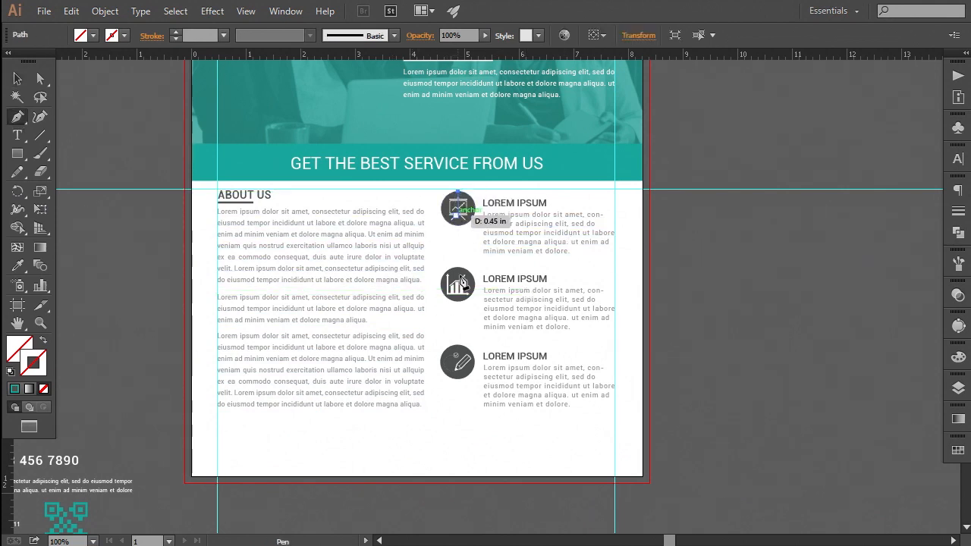
click(459, 377)
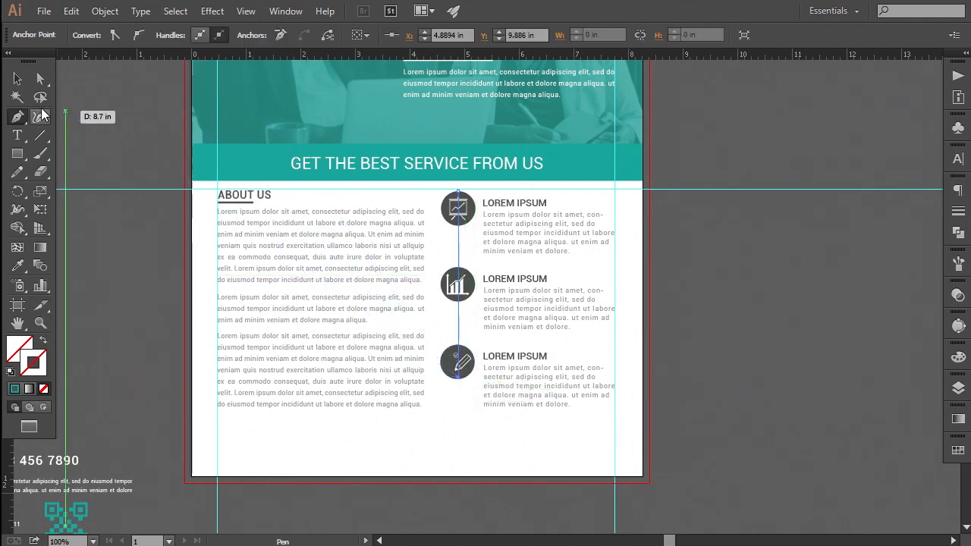
key(v)
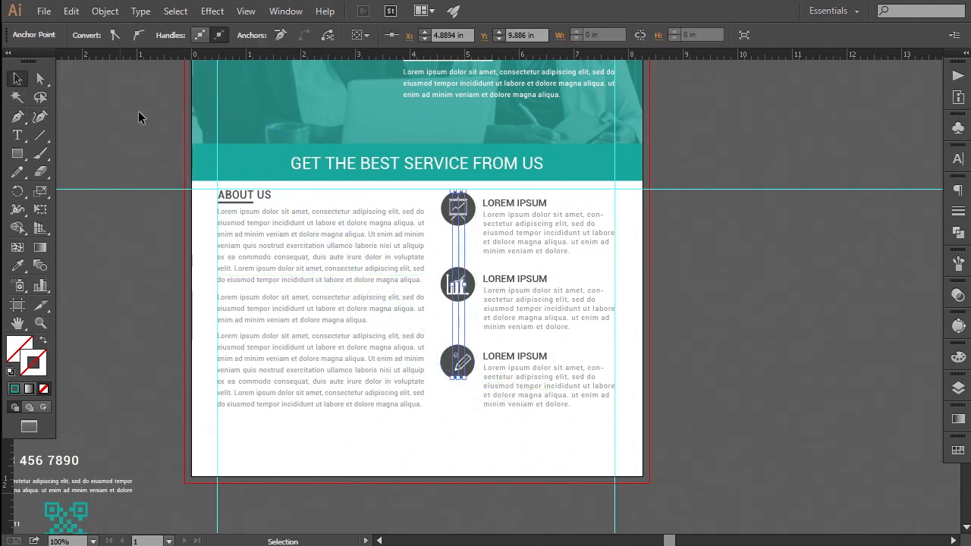
click(124, 148)
Give the vertical line through the icons a #444444 stroke of 1.2 pt and deselect it
click(455, 316)
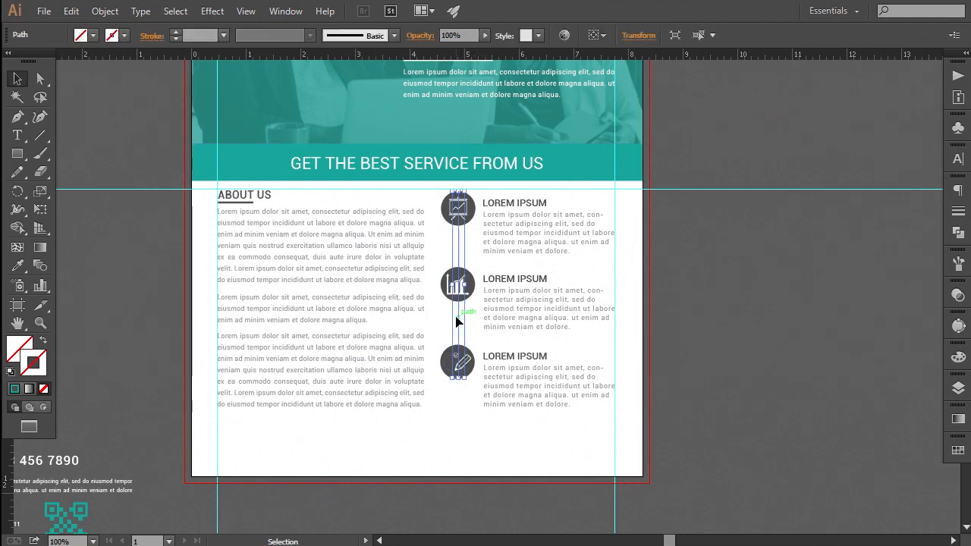
double_click(34, 366)
drag(515, 366, 469, 473)
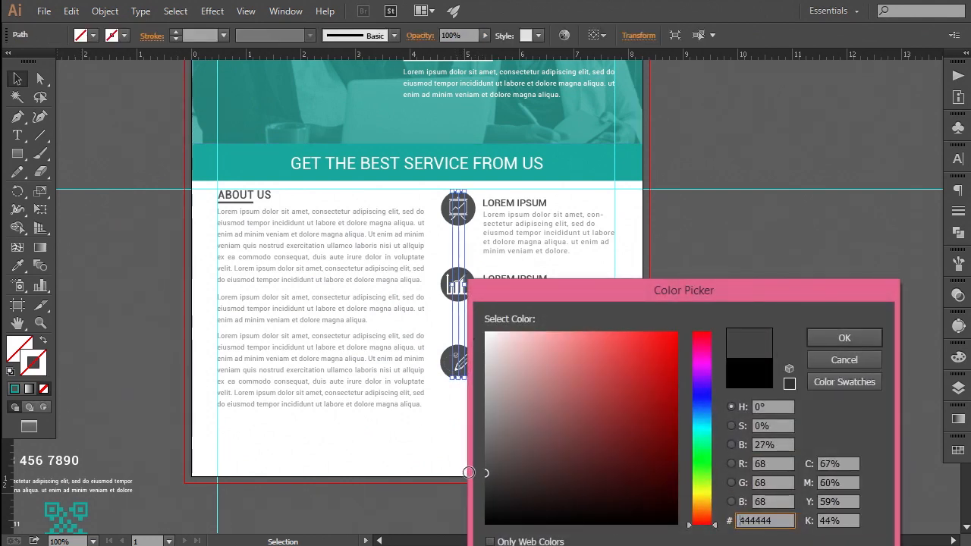
click(823, 338)
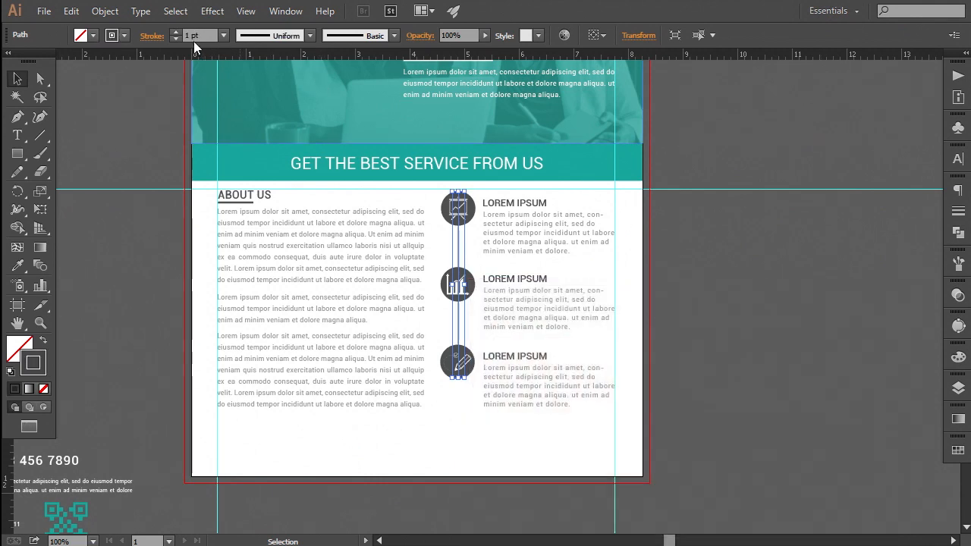
click(174, 35)
text(1.2)
key(Return)
click(158, 295)
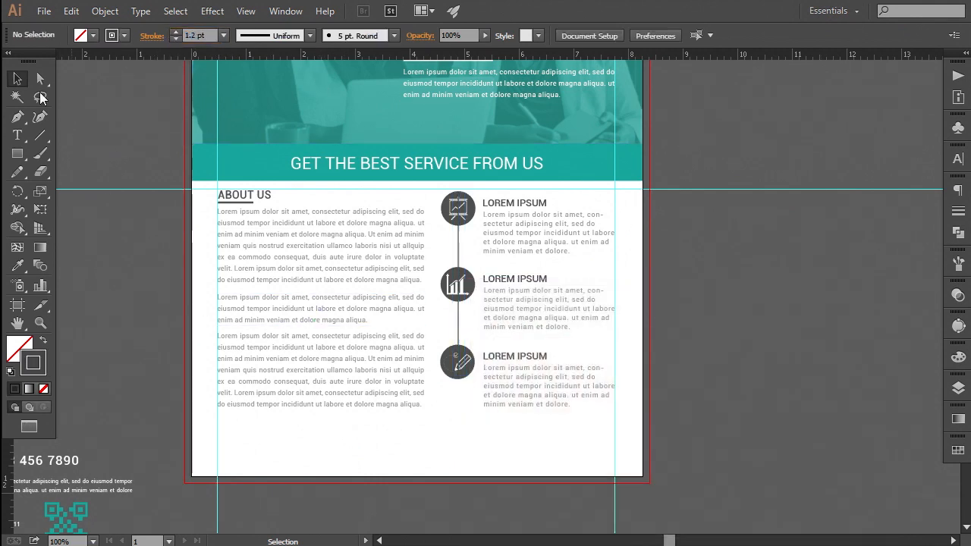
Save the dark grey of the icon circles and connecting line as a new swatch, and deselect everything
click(41, 78)
click(465, 357)
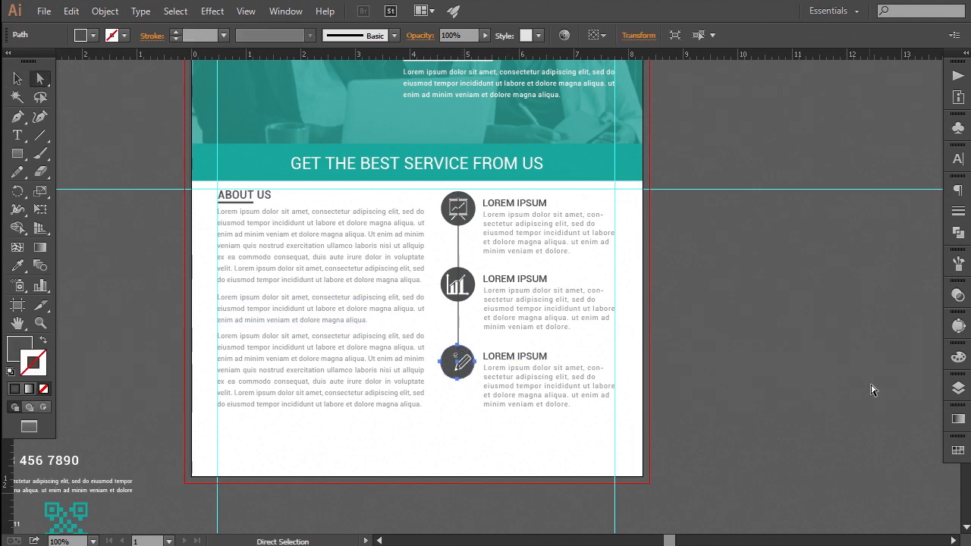
click(958, 451)
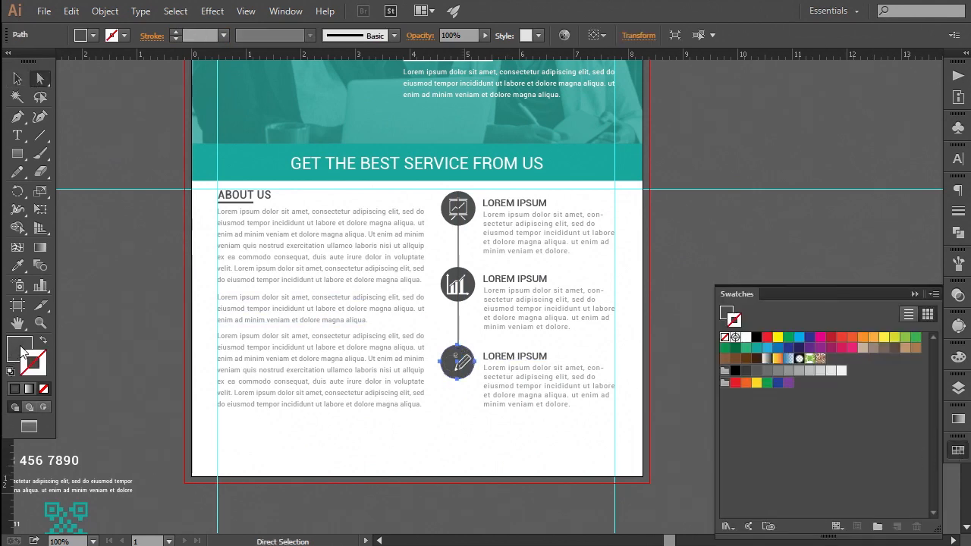
drag(23, 353, 843, 368)
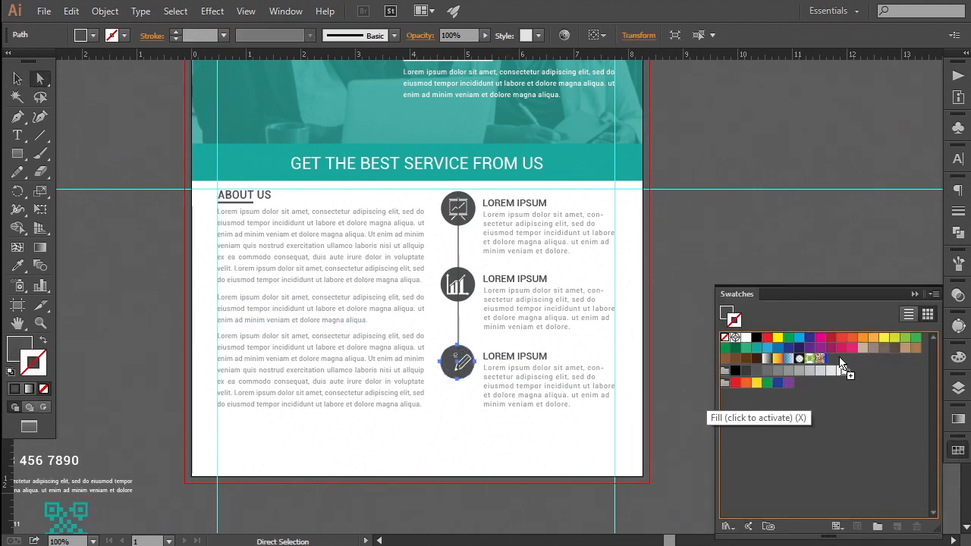
click(457, 326)
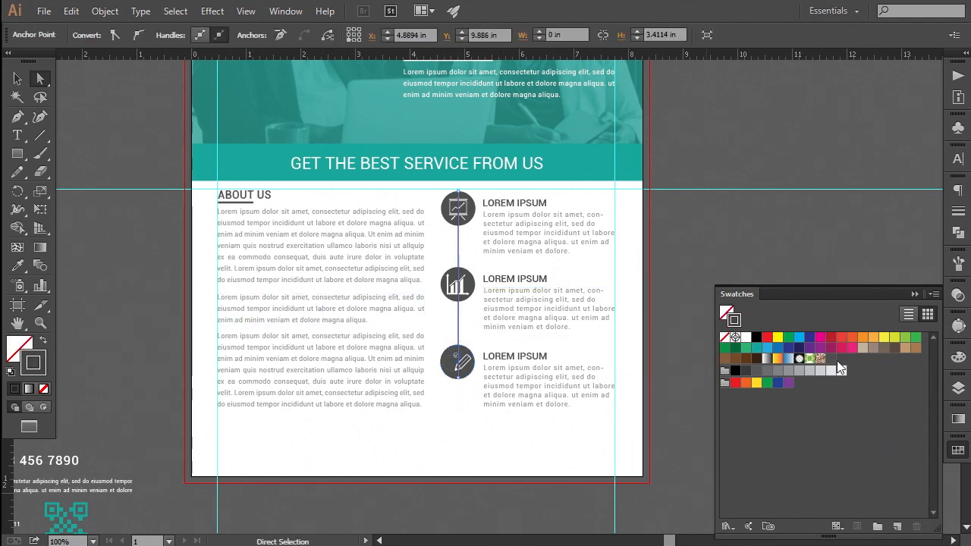
click(708, 269)
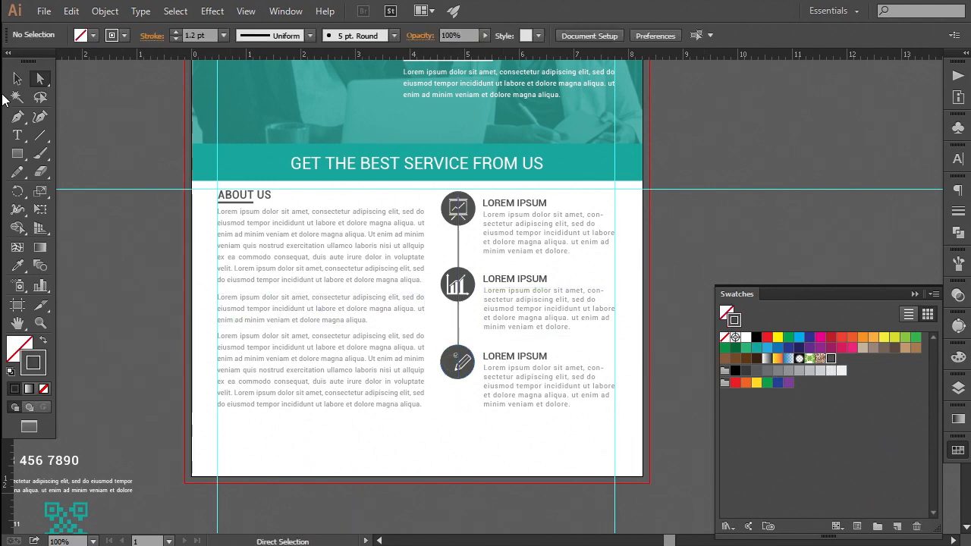
Send the vertical connecting line to the back, behind the three service icons, and deselect it
click(16, 79)
right_click(460, 314)
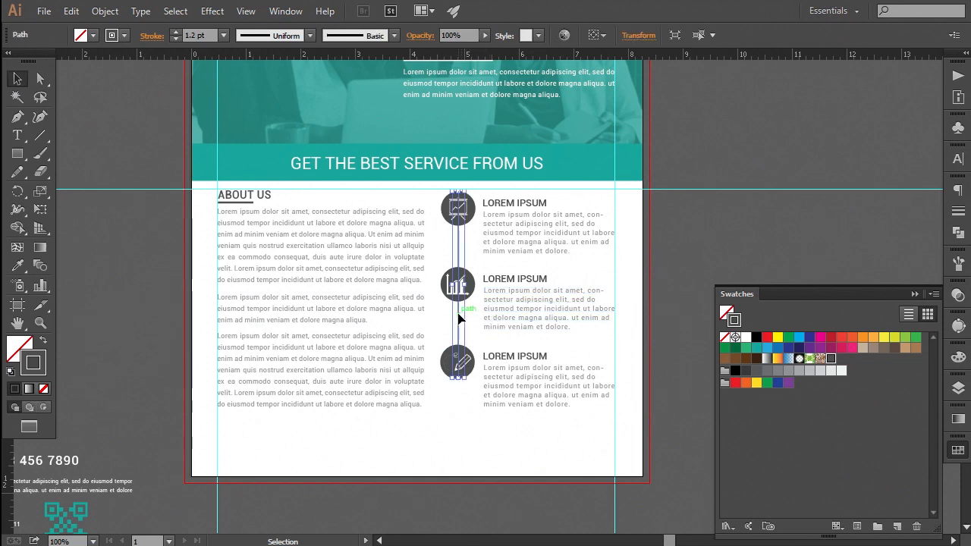
mouse_move(501, 287)
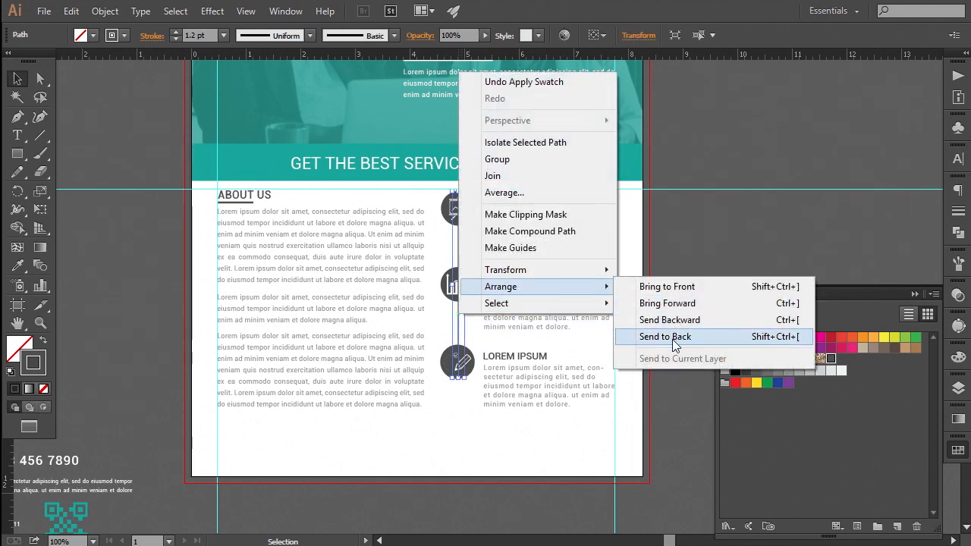
click(671, 336)
click(919, 294)
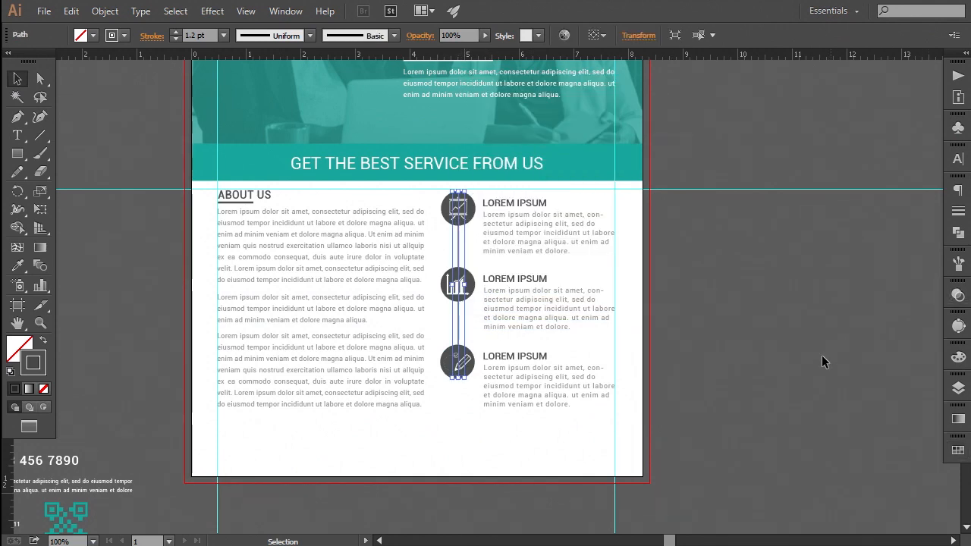
click(822, 356)
Set the stroke weight of the vertical line connecting the service icons to 1.5 pt and deselect it
key(ctrl+plus)
key(ctrl+plus)
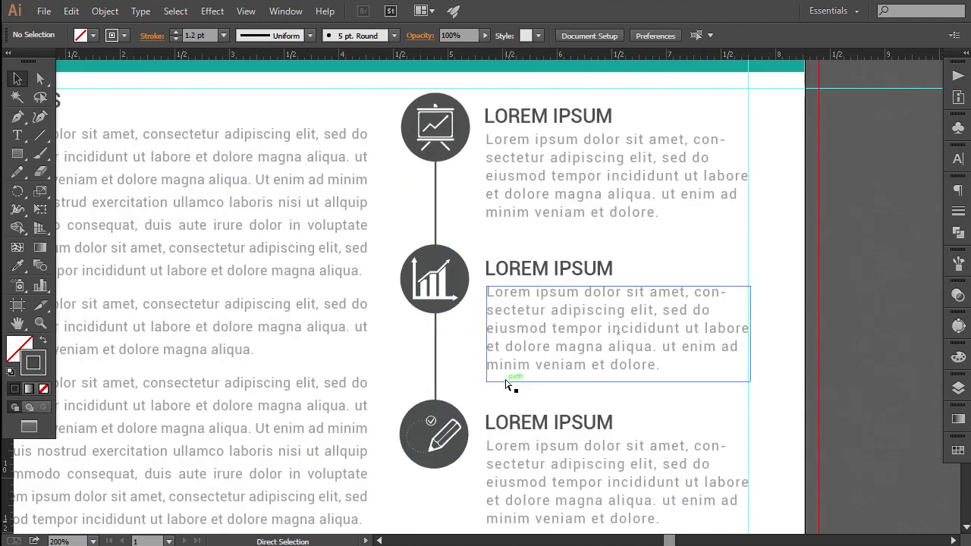
key(ctrl+minus)
key(ctrl+plus)
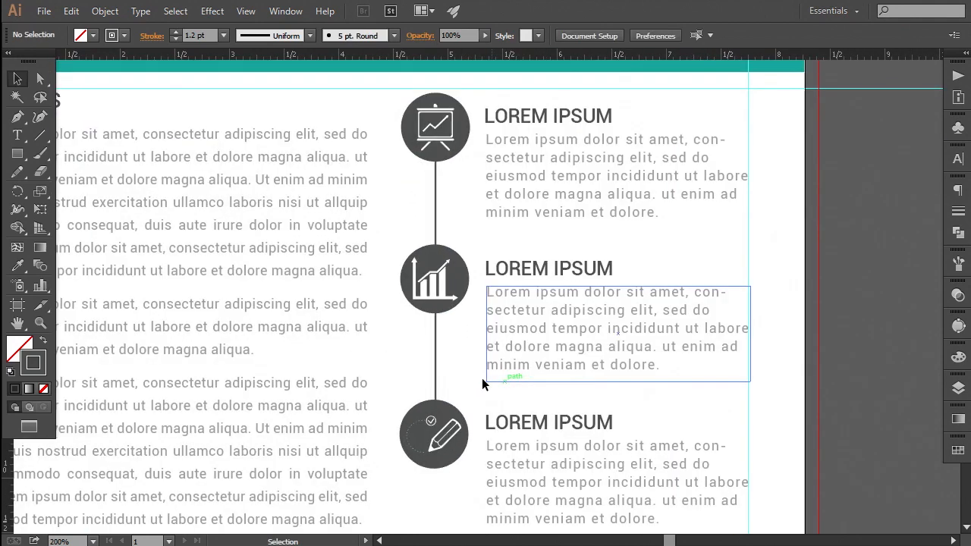
click(435, 358)
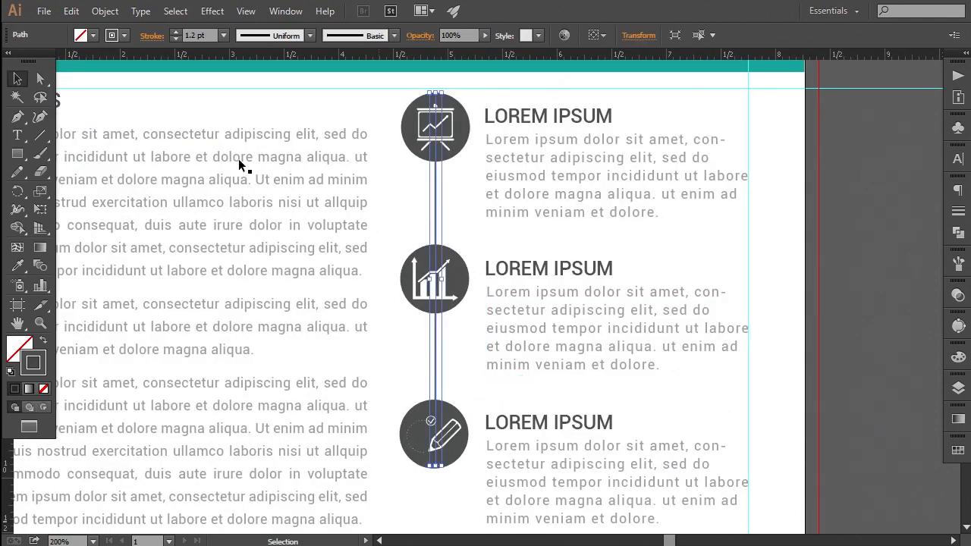
click(196, 35)
key(BackSpace)
text(5)
key(Return)
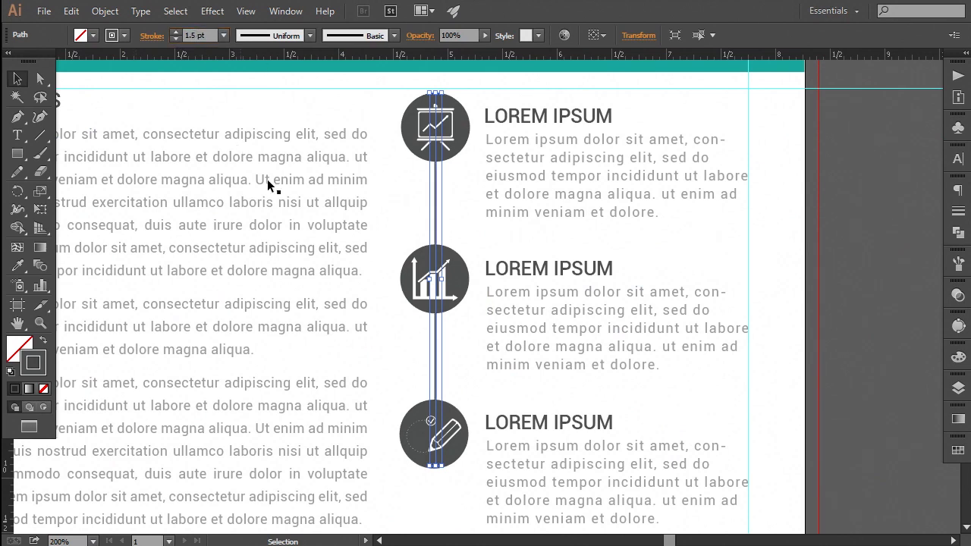
click(830, 350)
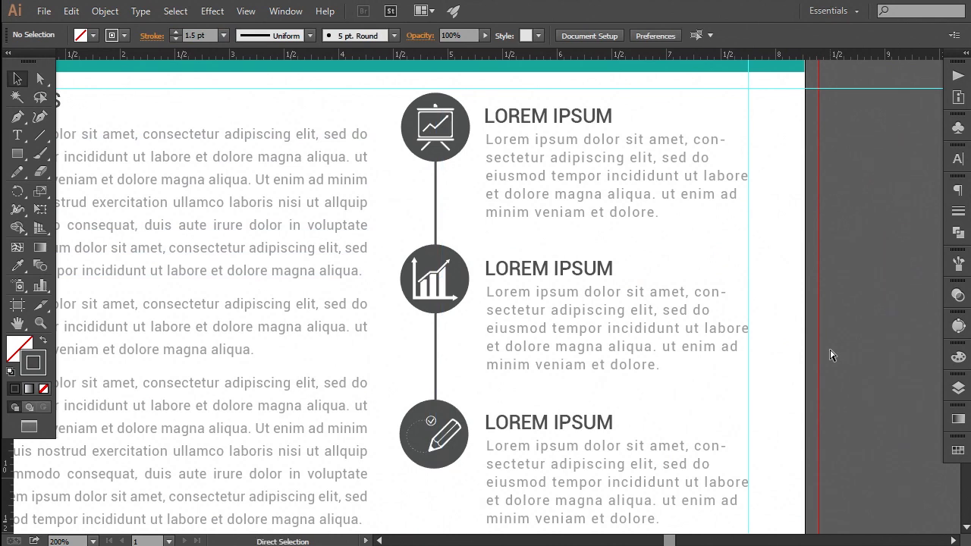
Draw a footer rectangle about 6.5 in wide from the artboard's left edge, resting on its bottom edge
key(ctrl+0)
key(ctrl+1)
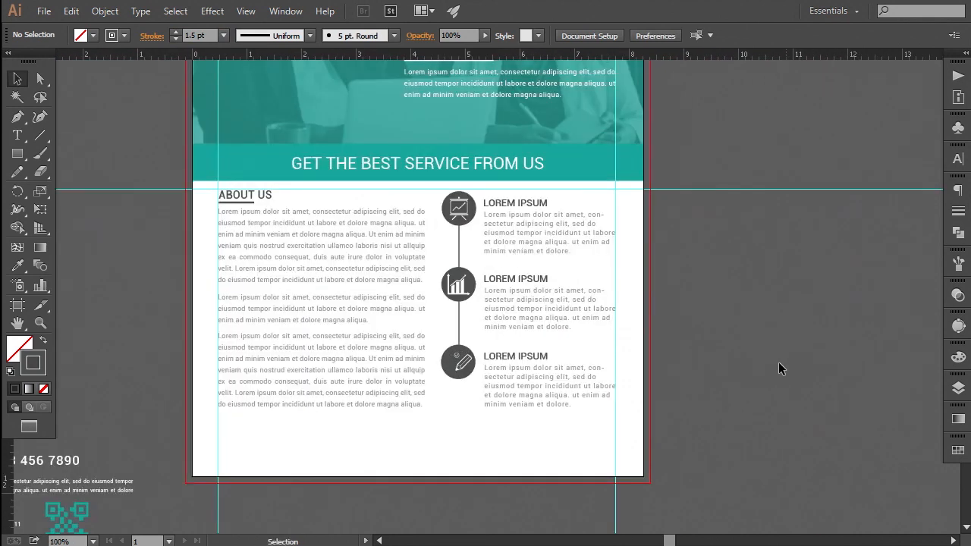
drag(722, 441, 725, 411)
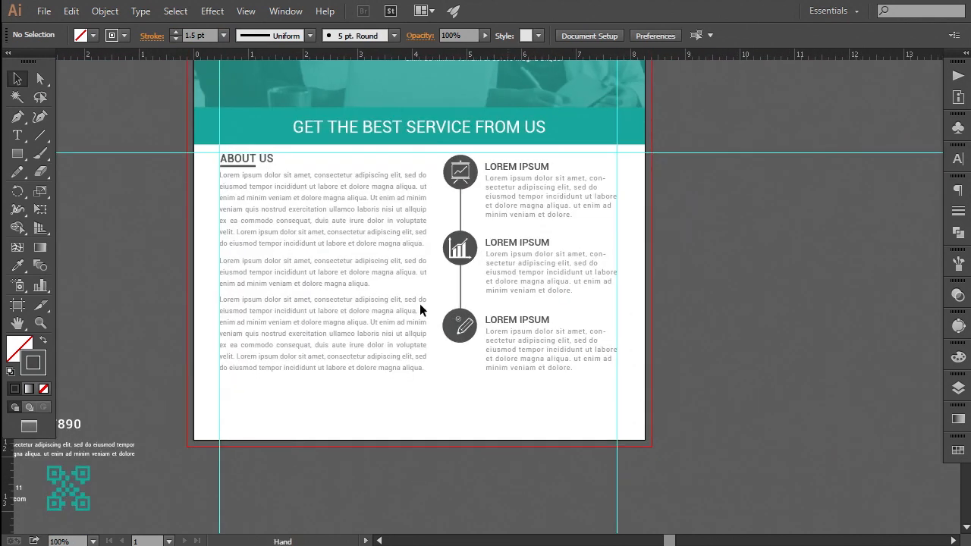
click(16, 153)
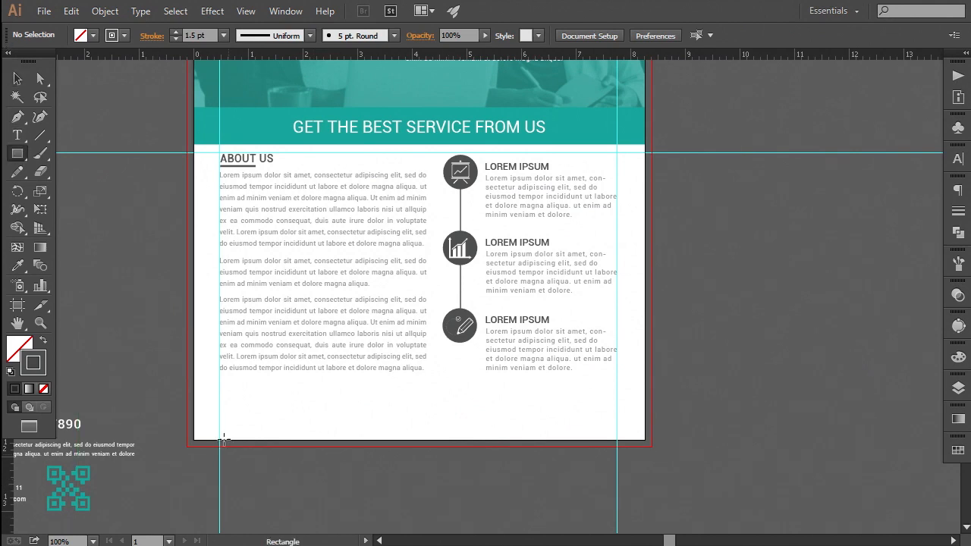
drag(193, 392, 551, 439)
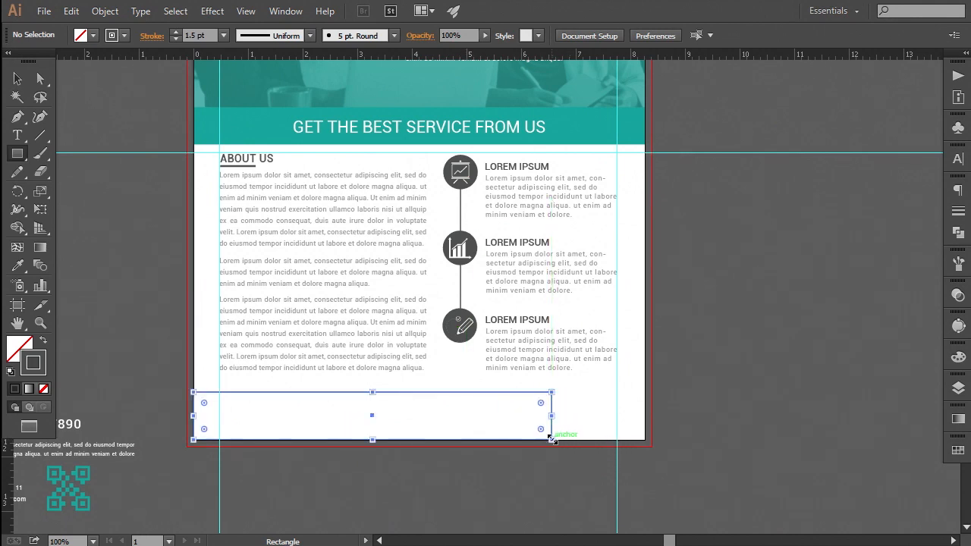
Remove the footer rectangle's stroke and fill it with the teal sampled from the QR code graphic
click(43, 389)
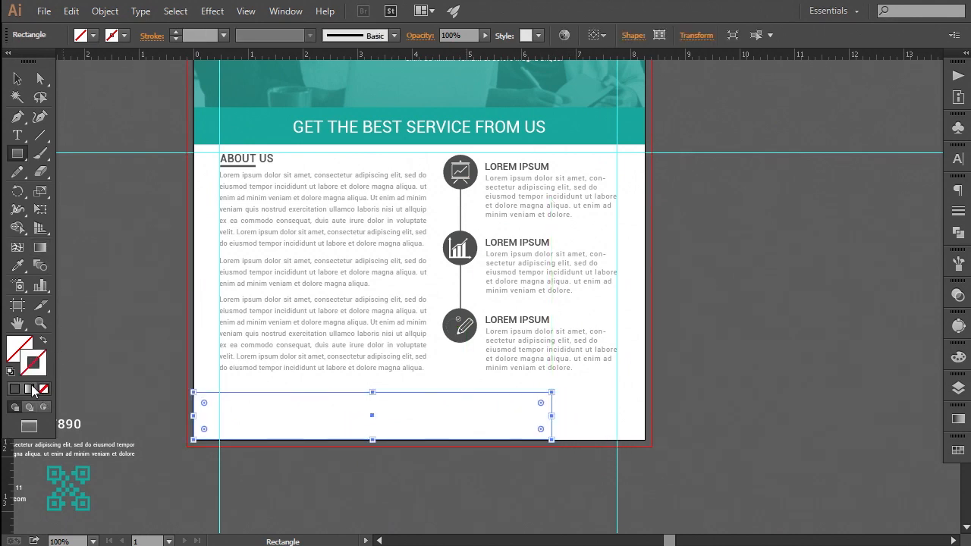
click(17, 266)
click(88, 472)
key(v)
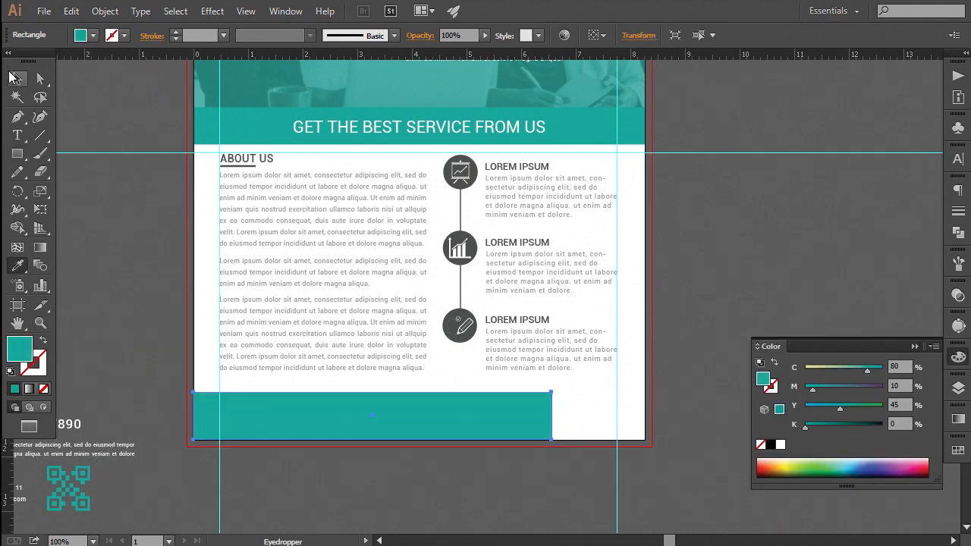
click(915, 347)
Draw a smaller teal rectangle about 3.5 in wide overlapping the footer's upper edge as a raised tab, and deselect it
key(space)
drag(549, 371, 697, 260)
click(113, 157)
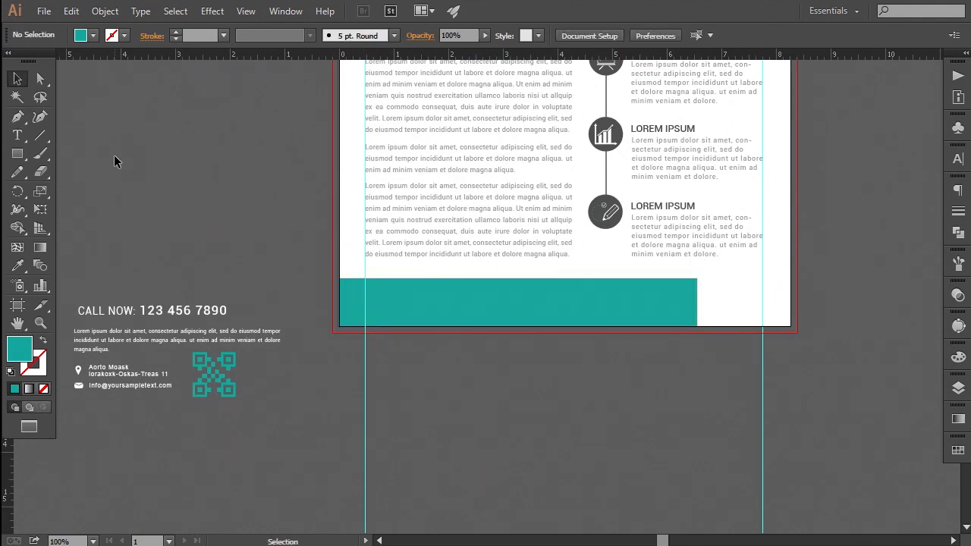
key(ctrl+plus)
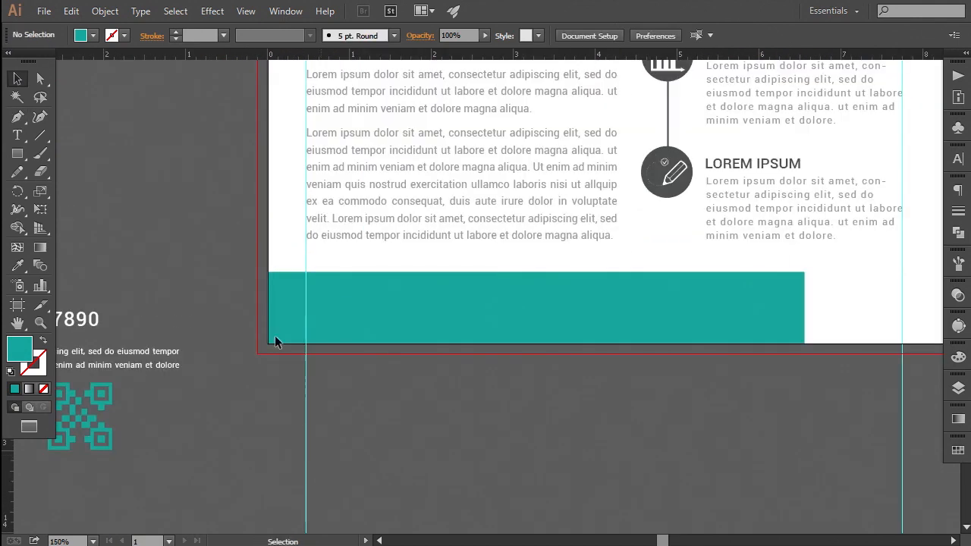
click(18, 155)
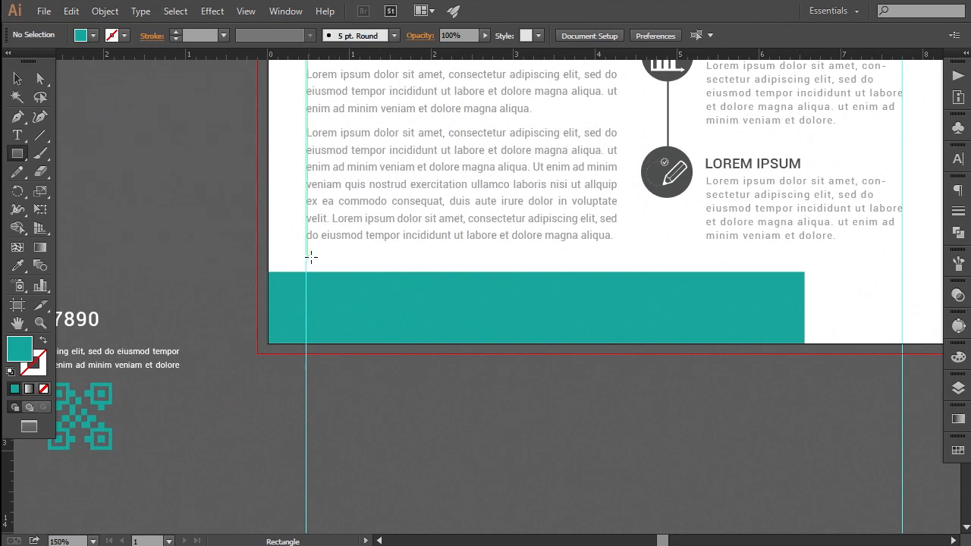
drag(324, 257, 603, 290)
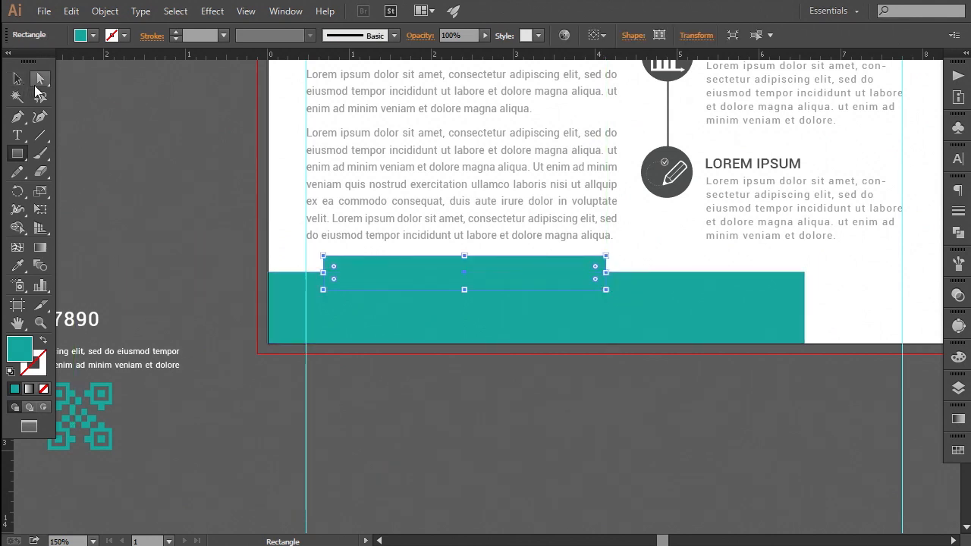
click(40, 79)
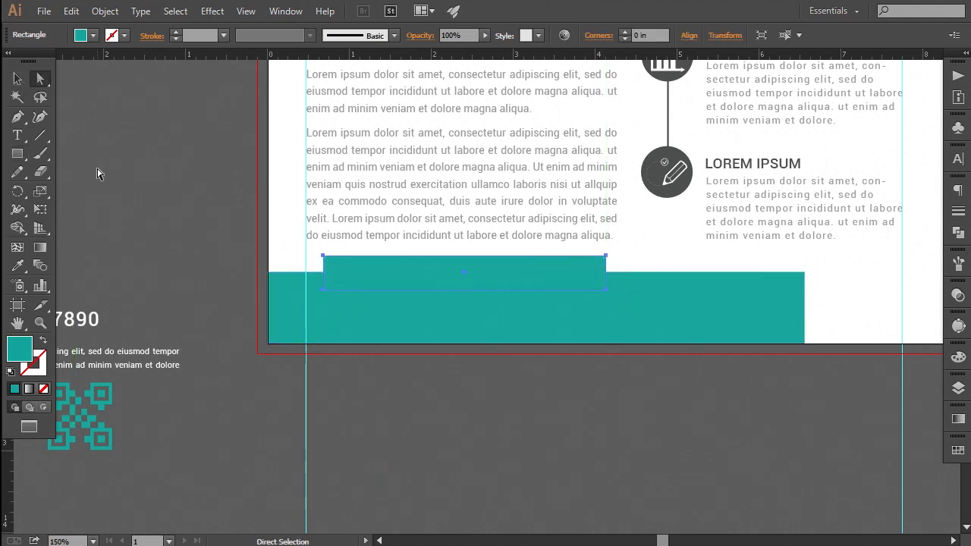
click(97, 174)
Draw a closed triangle with the Pen tool from the tab's upper-left corner down to the footer's upper edge at the margin guide
click(17, 116)
click(324, 256)
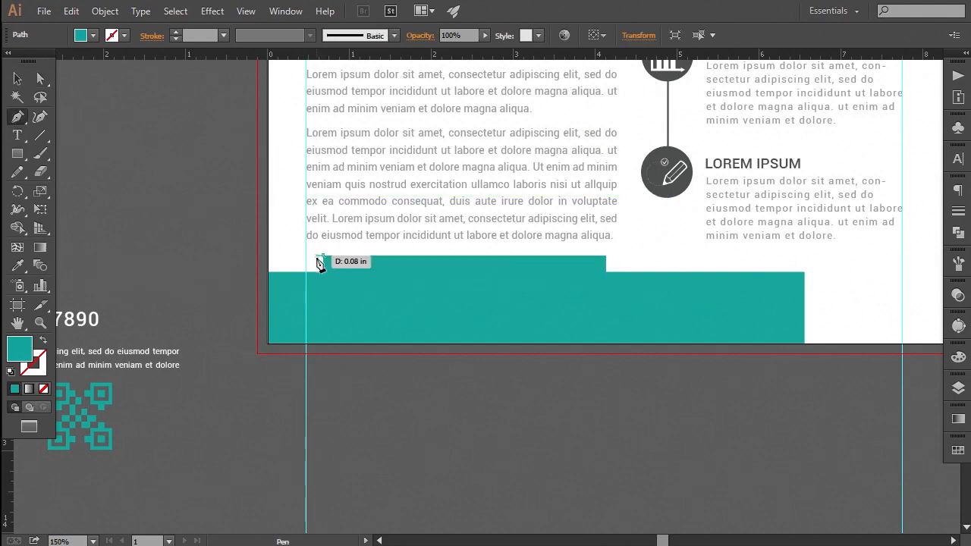
click(307, 272)
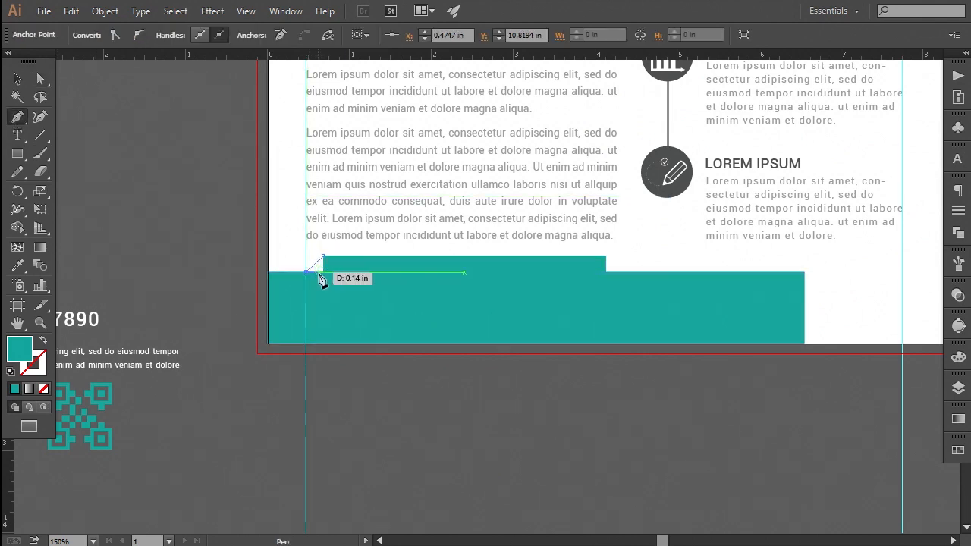
click(323, 272)
click(323, 256)
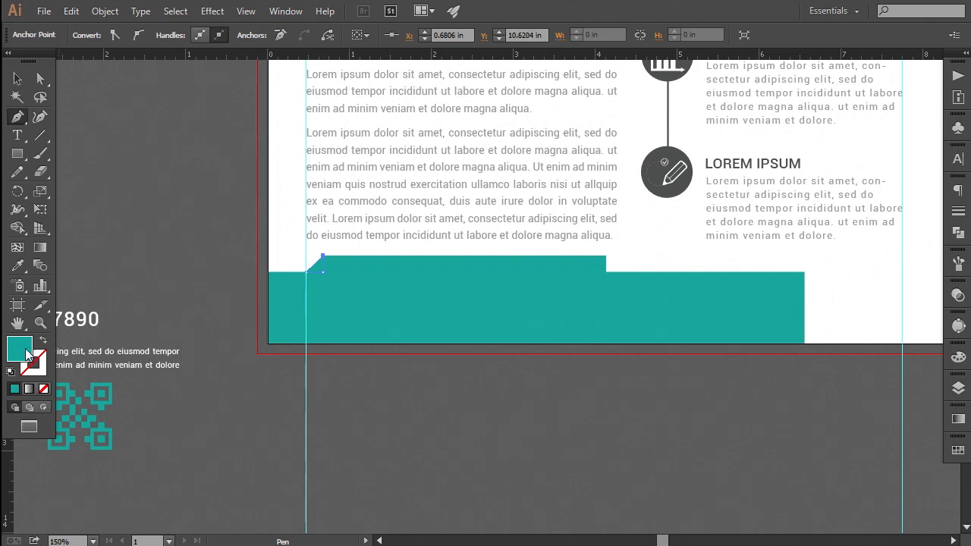
Fill the small triangle beside the tab with a darker shade of teal as a fold shadow, and deselect it
double_click(26, 355)
click(674, 404)
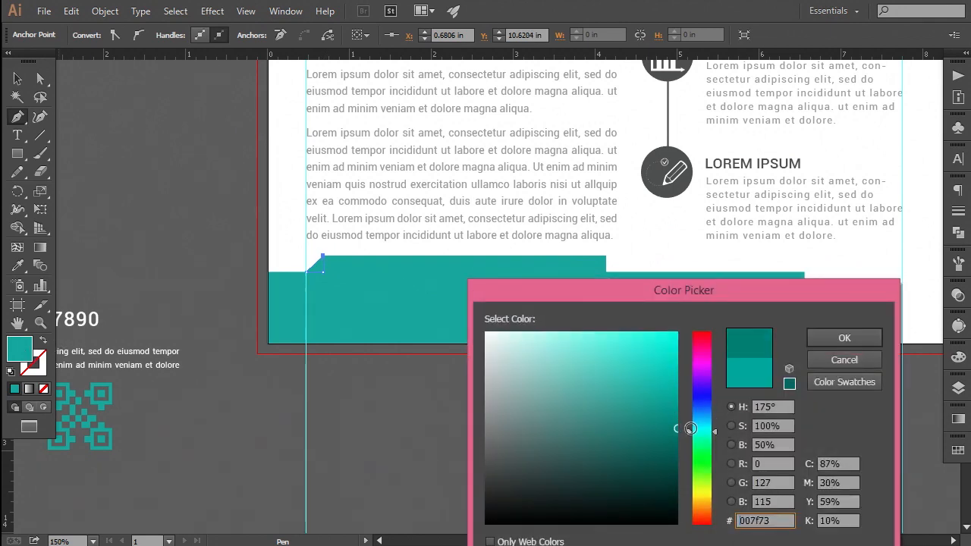
click(845, 338)
click(40, 80)
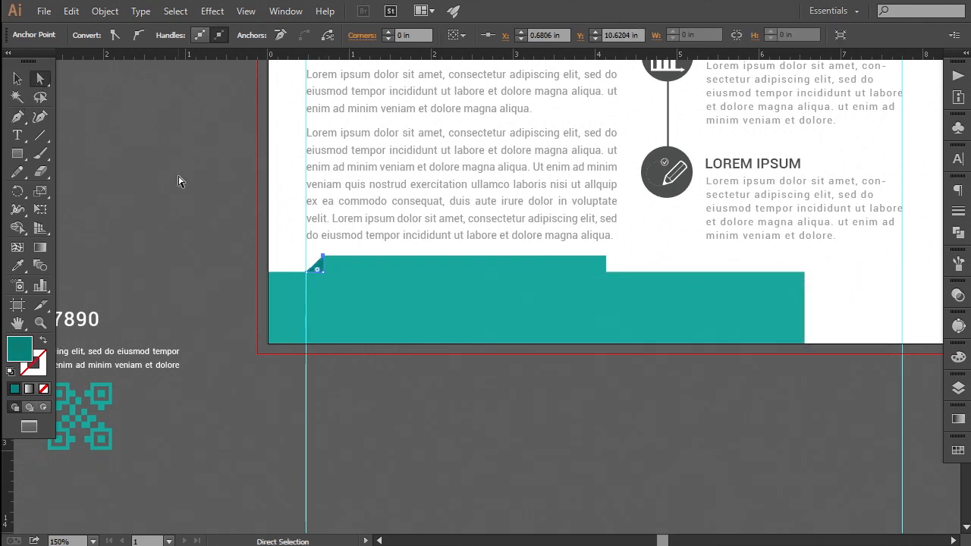
click(206, 232)
click(322, 272)
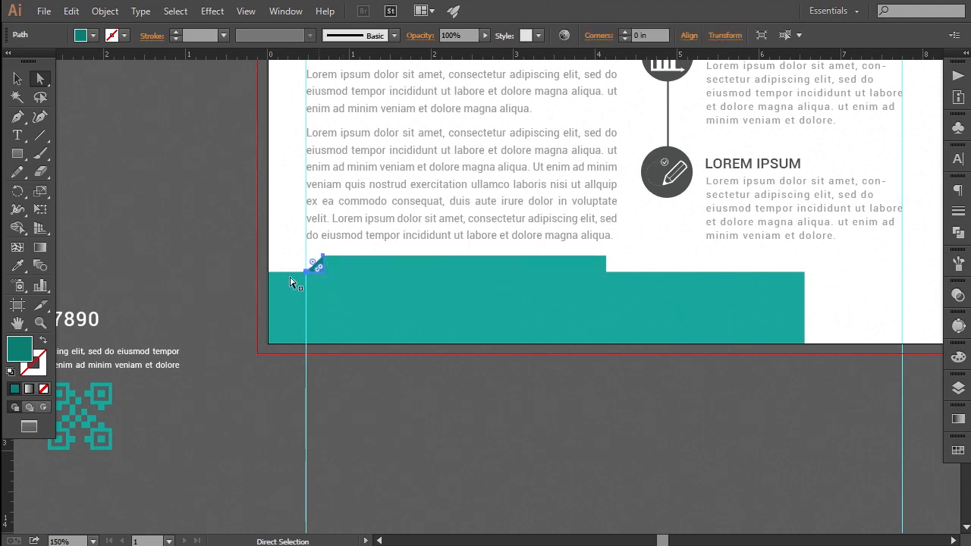
double_click(20, 354)
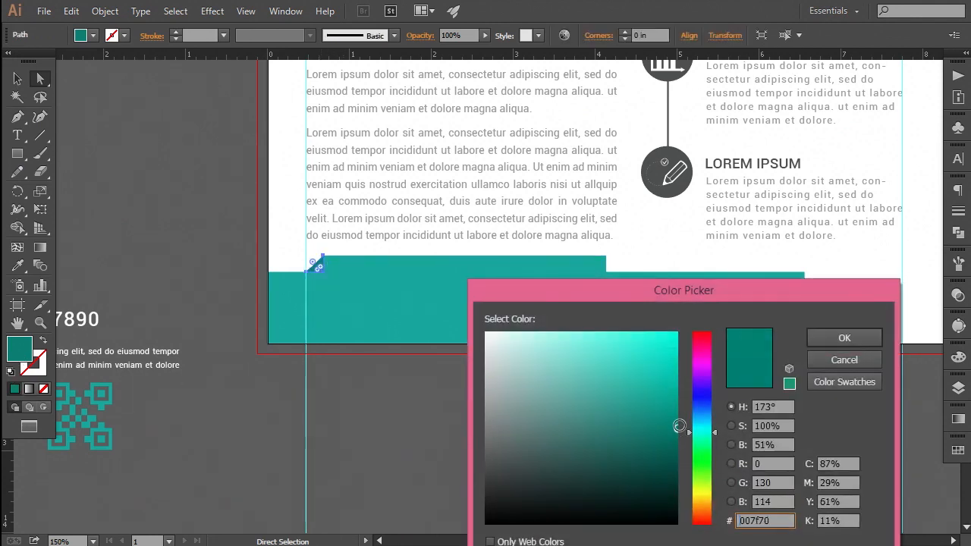
click(844, 338)
click(537, 434)
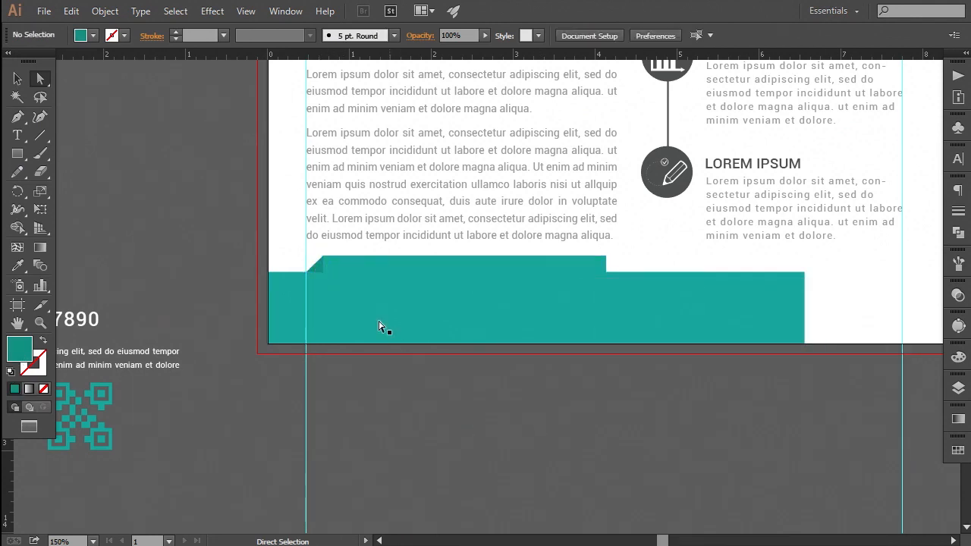
Duplicate the fold triangle to the tab's right end and reflect the copy across the vertical axis
click(17, 78)
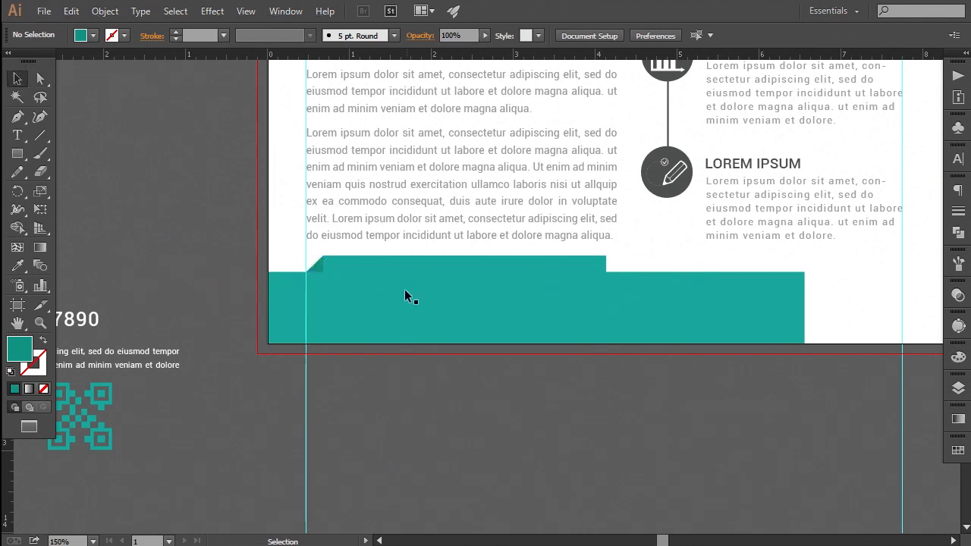
drag(318, 266, 626, 283)
click(104, 11)
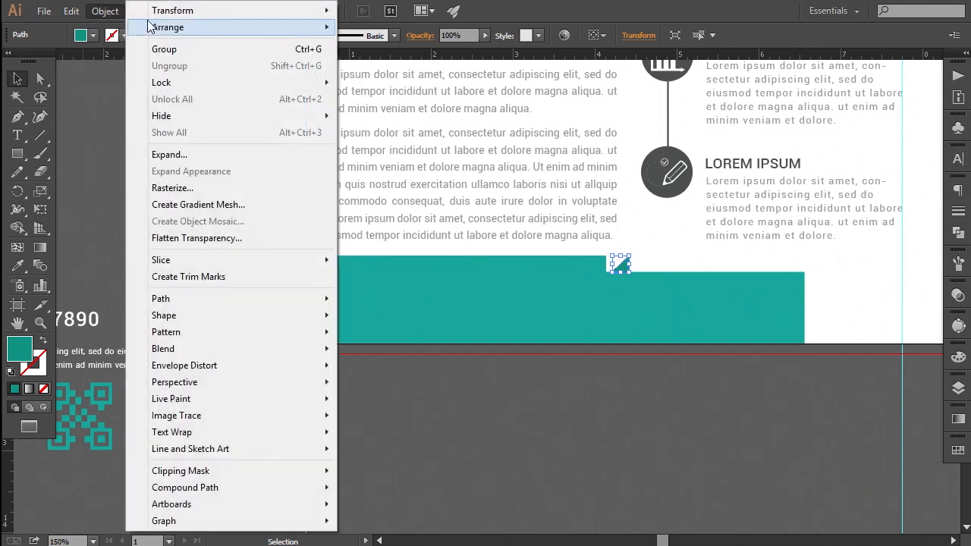
mouse_move(228, 10)
click(383, 70)
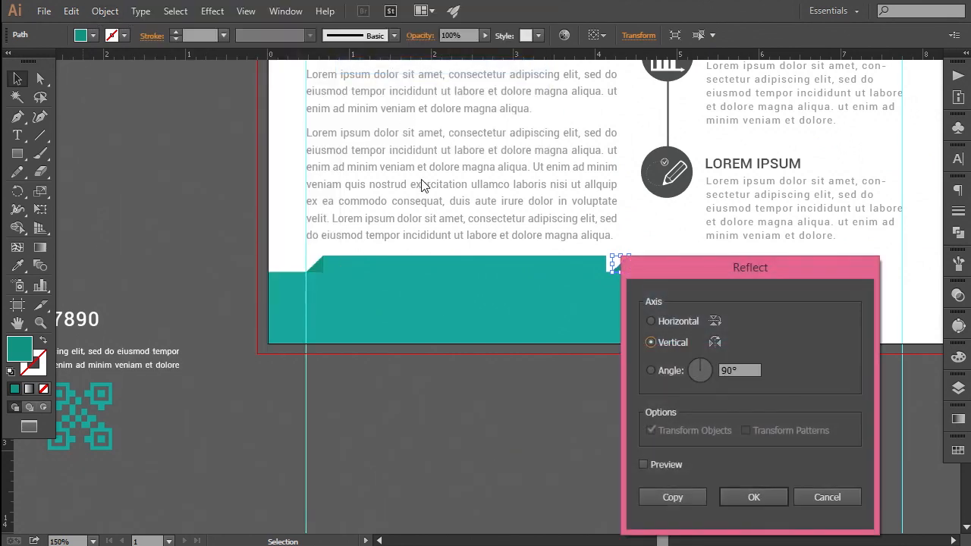
click(645, 466)
drag(672, 269, 703, 273)
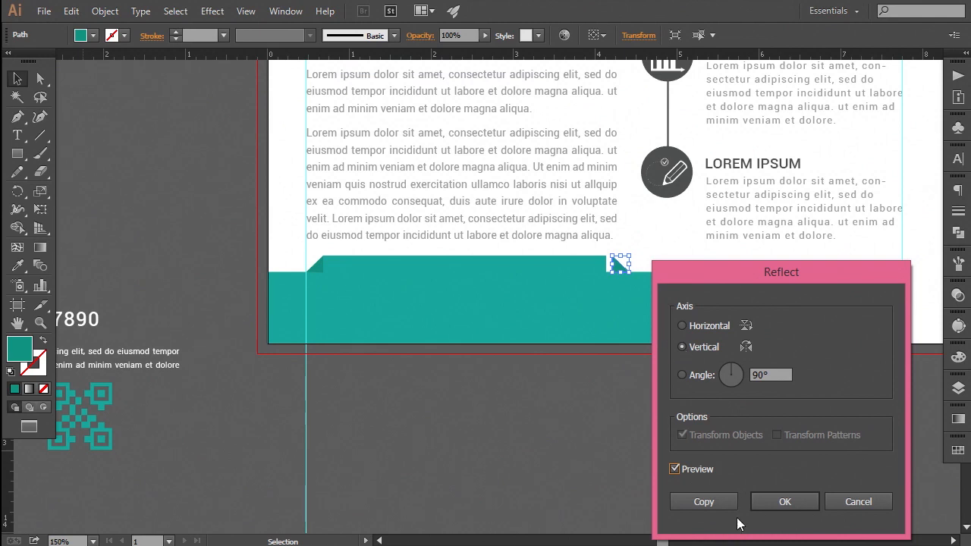
click(797, 503)
Nudge the mirrored triangle left against the tab's right edge and deselect it
key(Left)
key(Left)
key(Left)
key(Left)
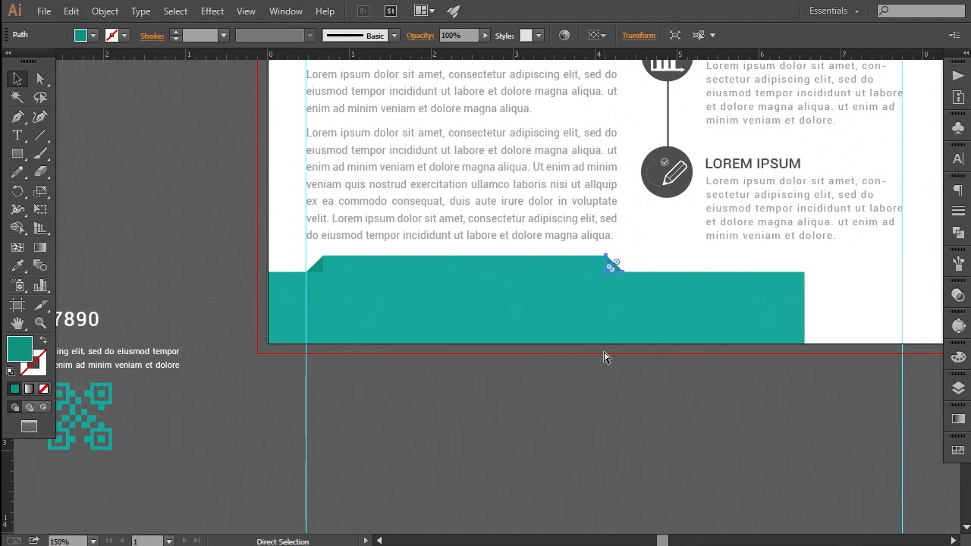
key(ctrl+plus)
click(571, 443)
Move the right fold triangle slightly right so it sits flush with the tab's upper corner and right edge
scroll(572, 444, right, 2)
scroll(571, 444, down, 1)
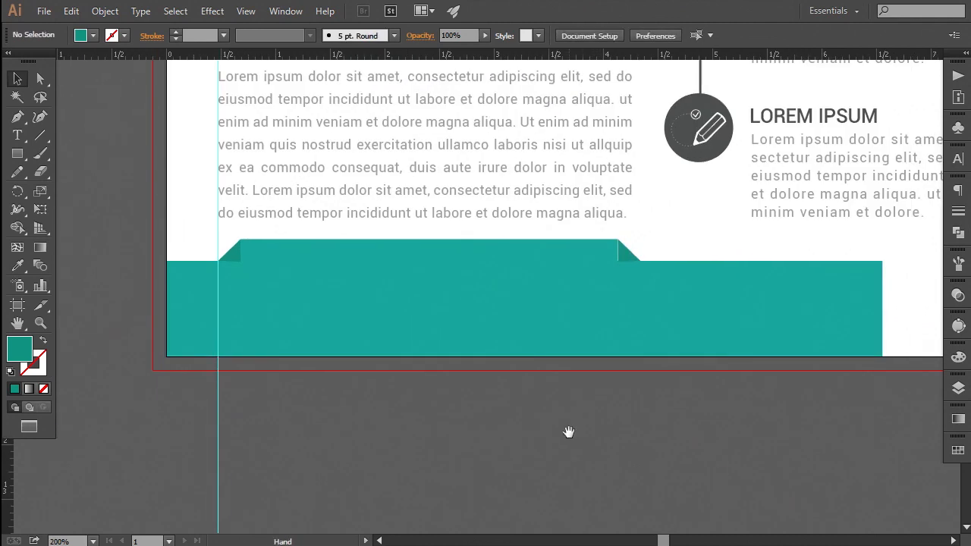
click(626, 251)
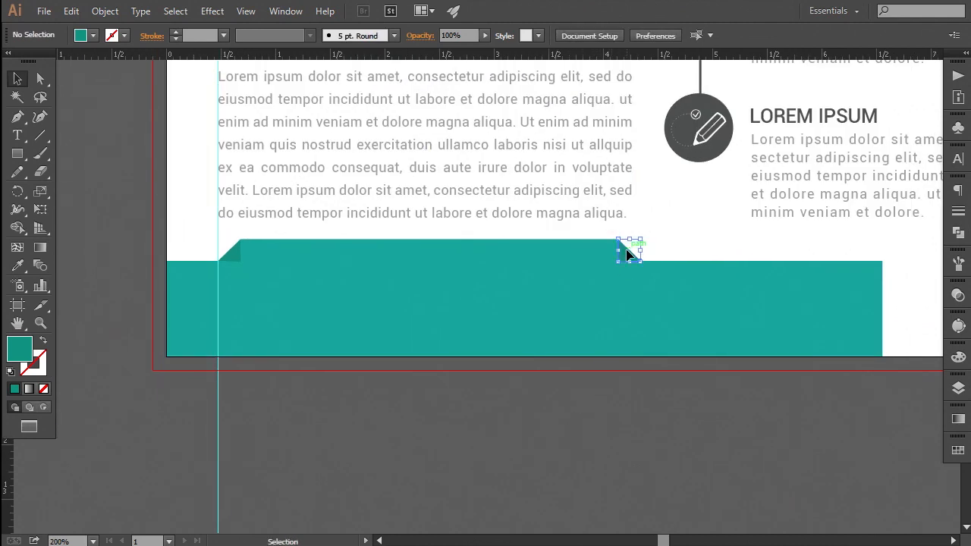
click(583, 368)
key(ctrl+plus)
key(ctrl+plus)
key(ctrl+plus)
key(ctrl+plus)
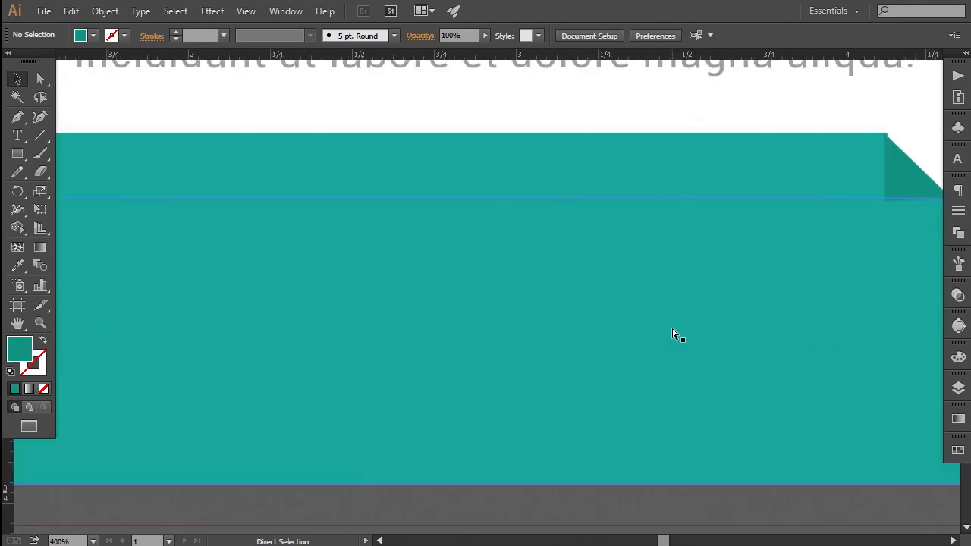
drag(722, 310, 242, 495)
scroll(493, 467, right, 3)
scroll(494, 466, up, 1)
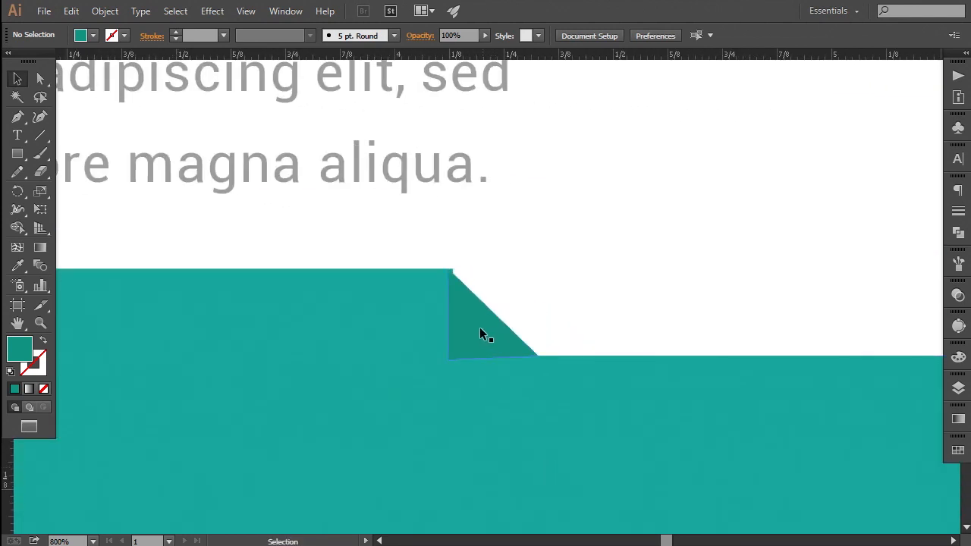
drag(482, 327, 488, 329)
click(563, 312)
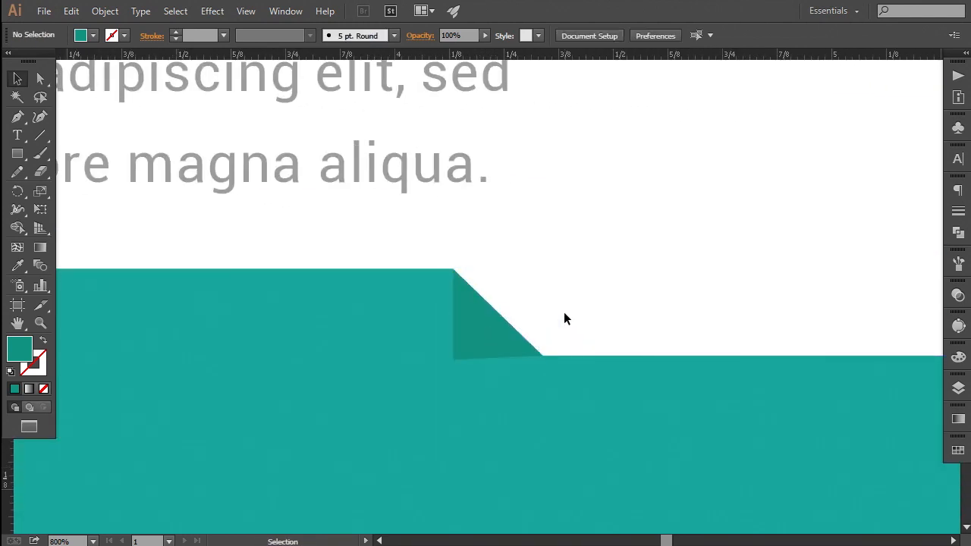
Send both dark teal fold triangles to the back, behind the tab and the footer, and deselect them
click(488, 351)
key(ctrl+minus)
key(ctrl+minus)
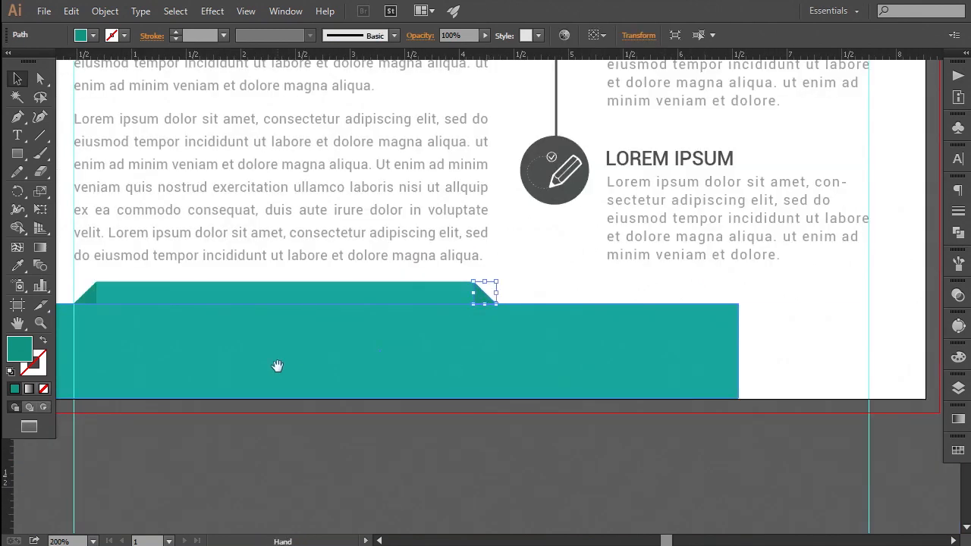
drag(277, 366, 399, 380)
shift+click(197, 310)
right_click(201, 313)
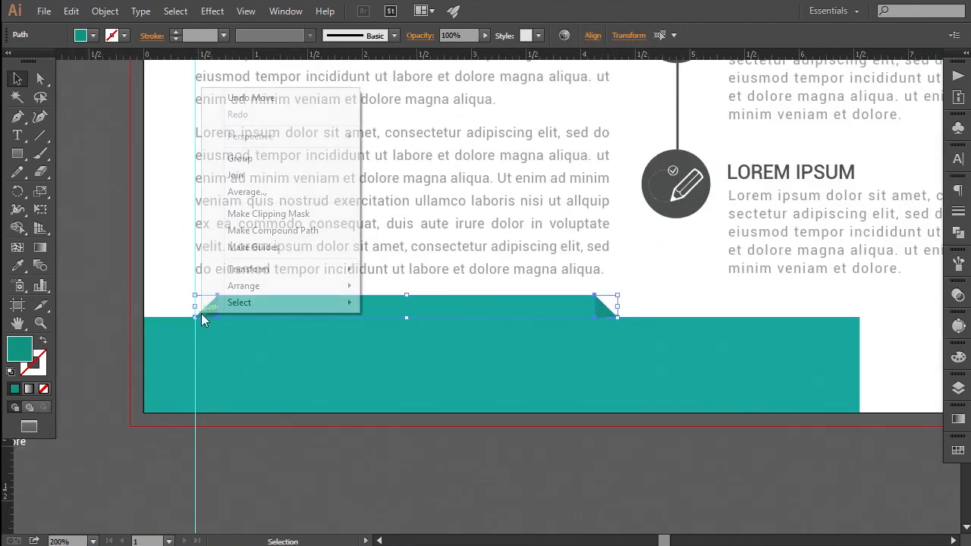
mouse_move(242, 286)
click(417, 336)
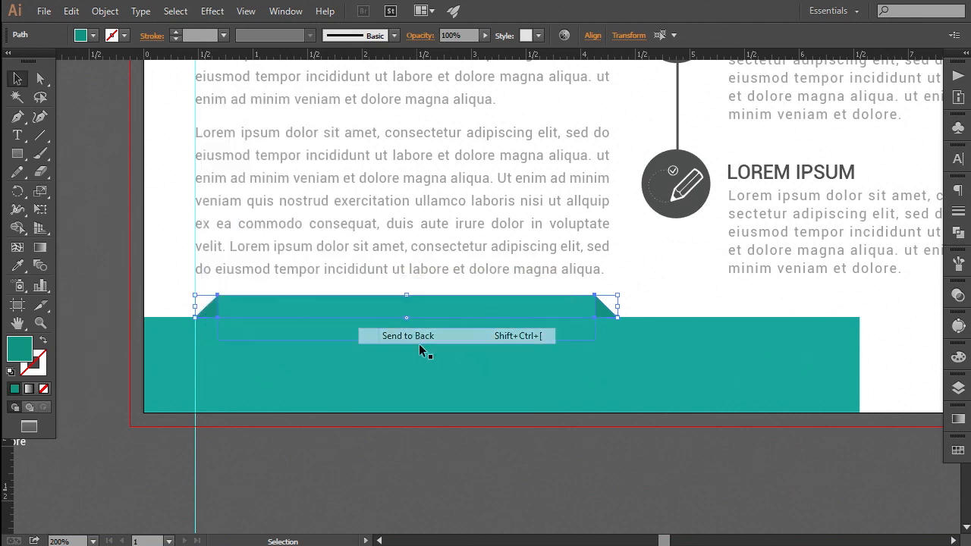
click(453, 486)
Round the tab's two lower corners to a 0.4 in radius, leaving the upper corners square
click(388, 305)
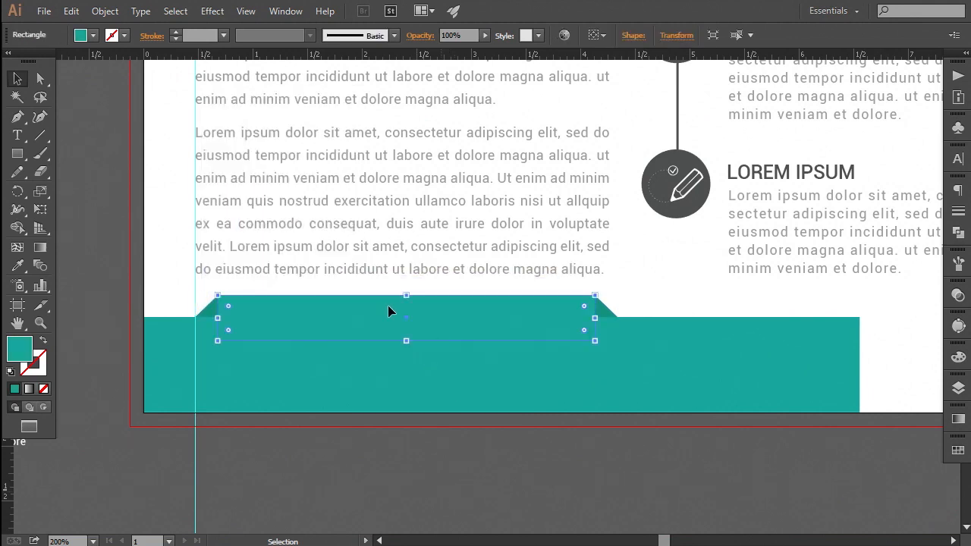
click(42, 81)
click(218, 341)
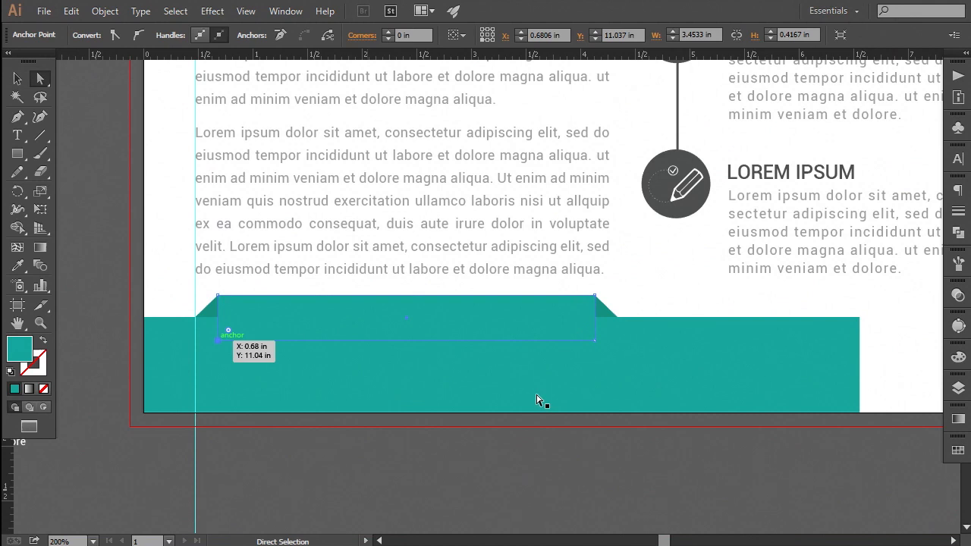
shift+click(588, 339)
drag(584, 335, 534, 321)
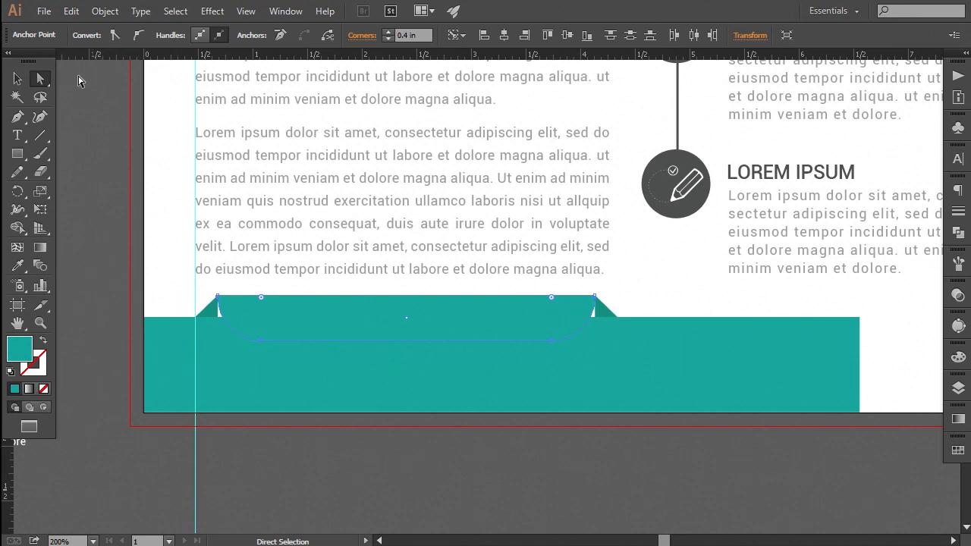
click(69, 125)
Extend the inner lower points of both fold triangles inward behind the tab to fill the white gaps at its rounded sides
mouse_move(216, 313)
mouse_down()
mouse_move(210, 304)
mouse_move(217, 322)
mouse_move(232, 317)
mouse_up()
drag(596, 311, 590, 319)
click(594, 475)
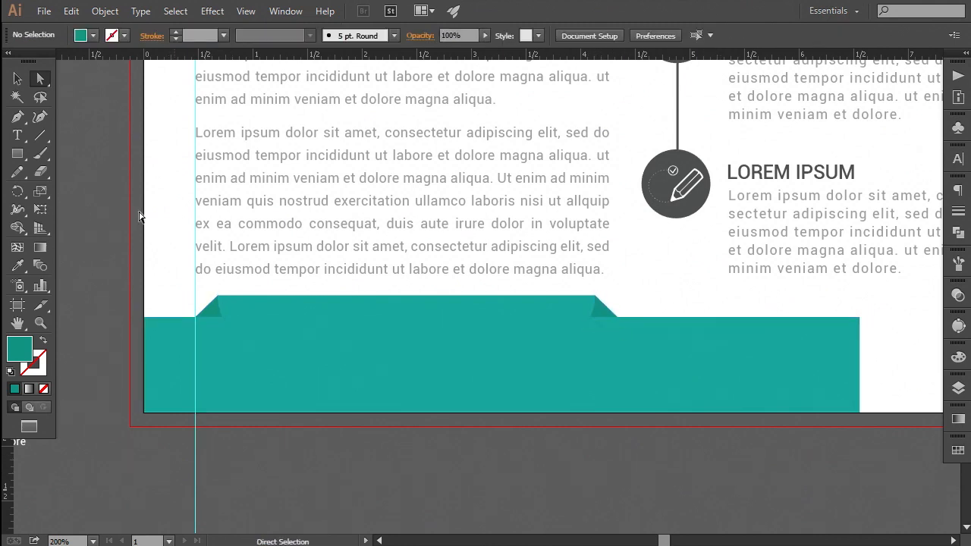
Give the rounded tab a 1 pt white stroke and deselect it
click(19, 80)
click(345, 306)
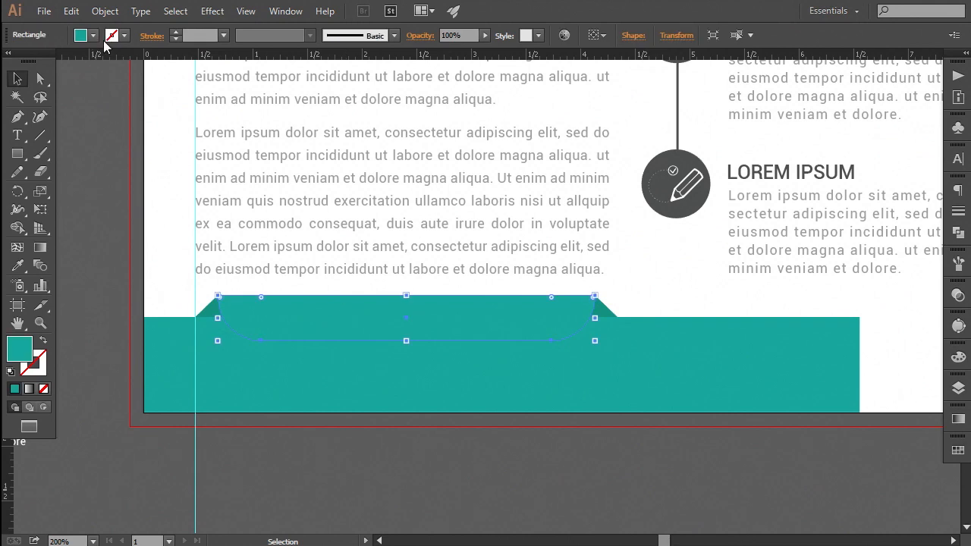
click(224, 36)
click(251, 105)
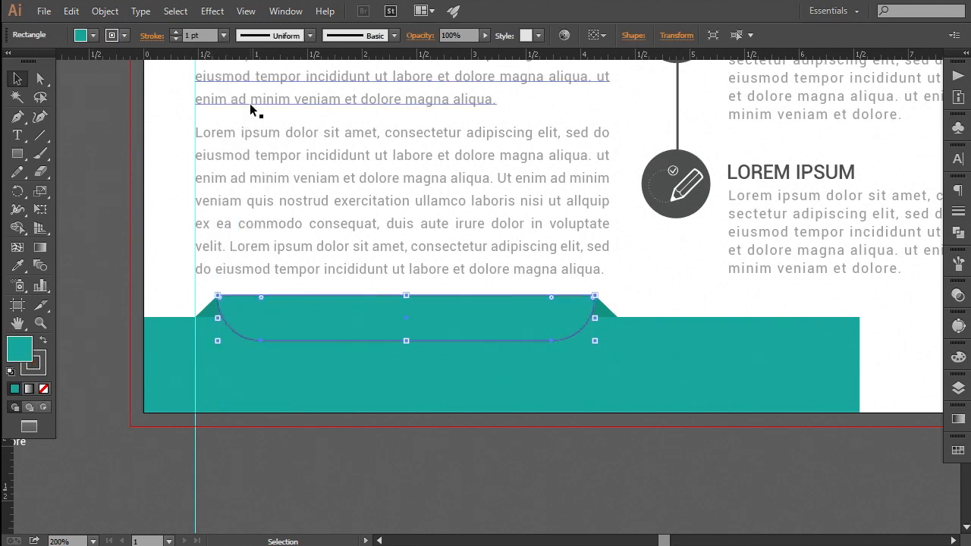
double_click(34, 368)
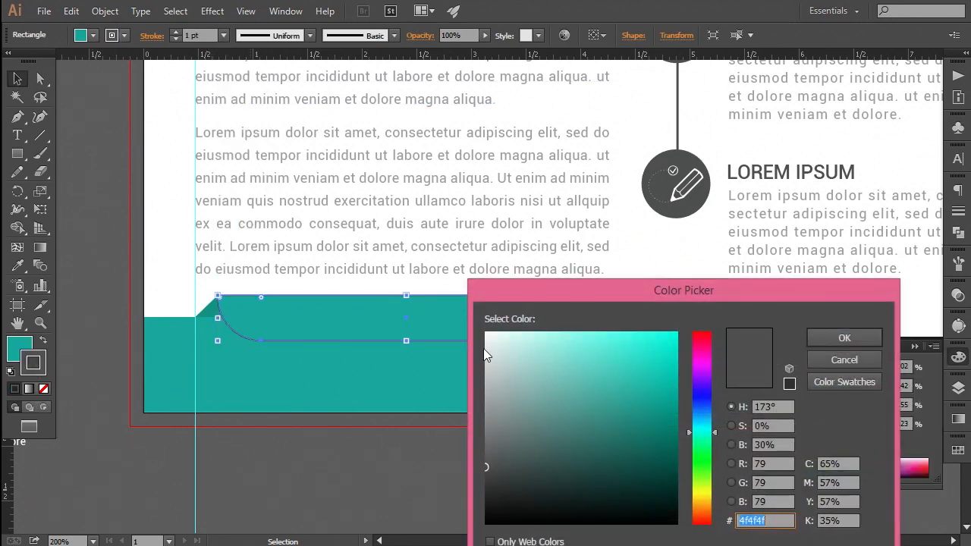
click(844, 338)
click(343, 461)
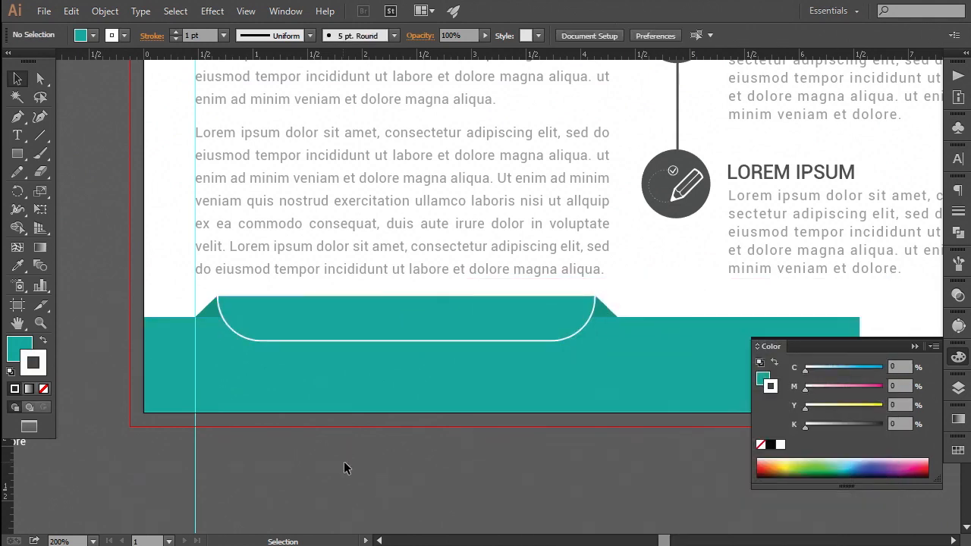
Set the tab's white stroke weight to 1.5 pt
drag(412, 473, 385, 453)
click(317, 312)
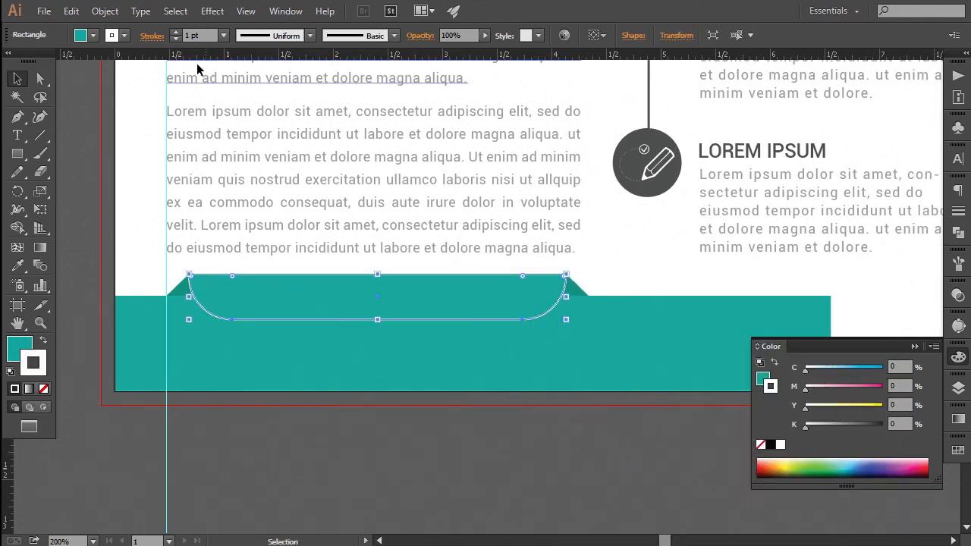
click(187, 36)
text(1.5)
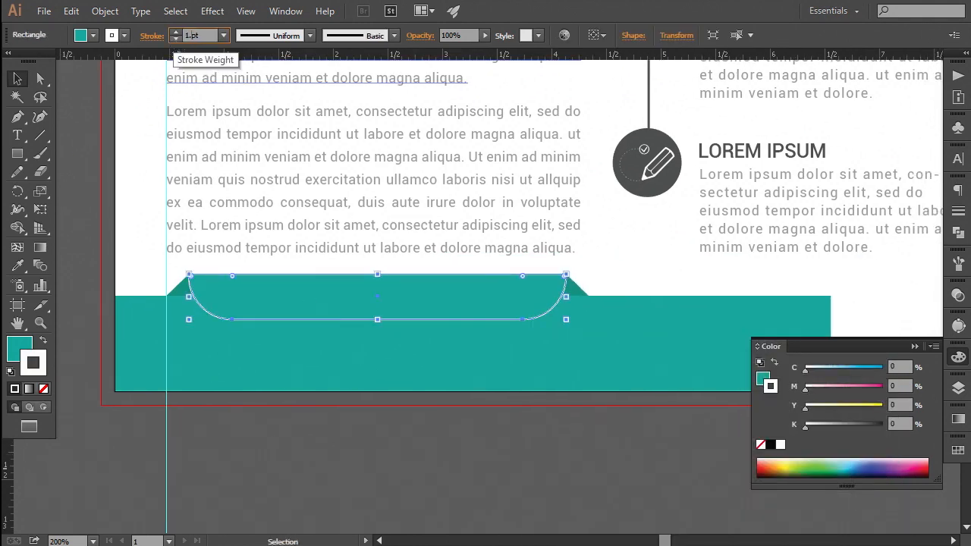
key(Return)
click(243, 455)
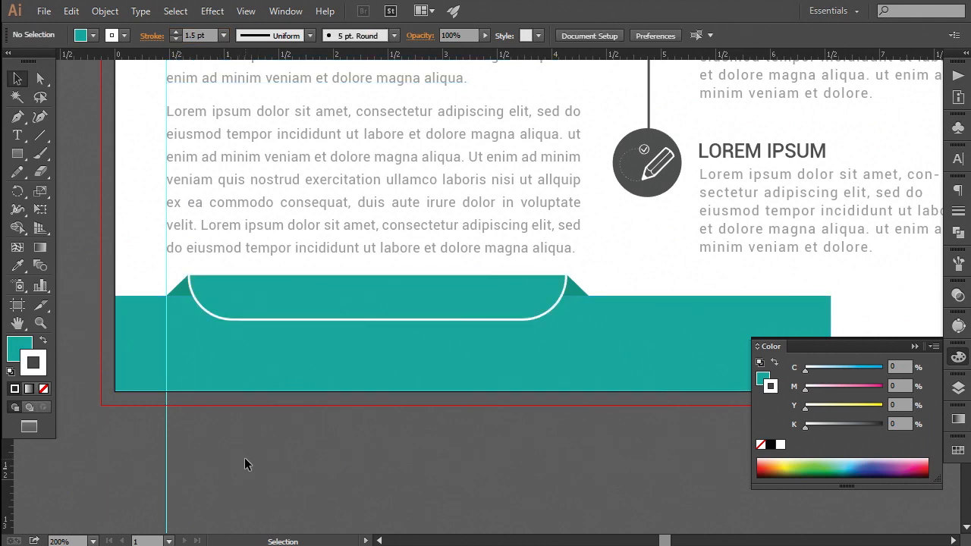
Reduce the tab's white stroke weight to 1.3 pt and deselect the tab
drag(244, 457, 270, 441)
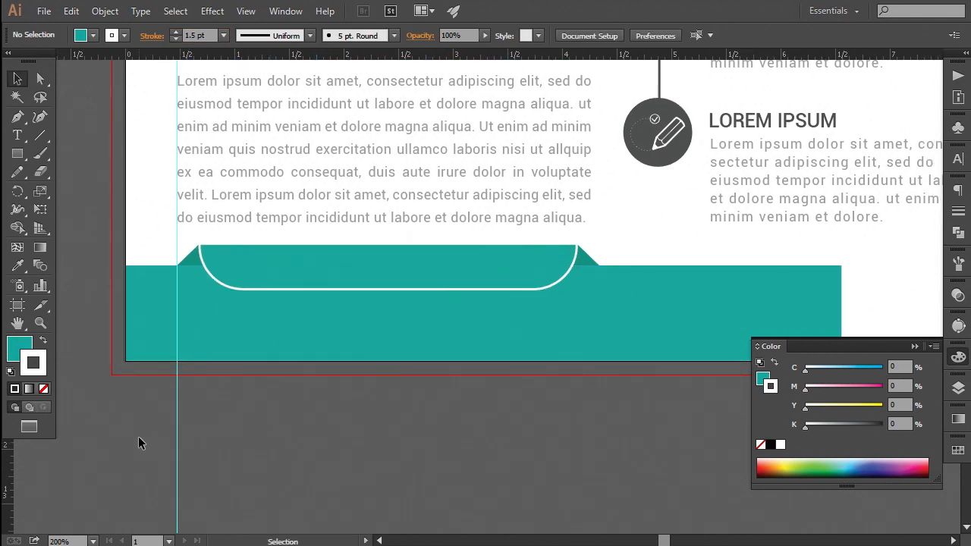
key(ctrl+minus)
key(ctrl+minus)
key(ctrl+minus)
key(ctrl+plus)
key(ctrl+plus)
key(ctrl+plus)
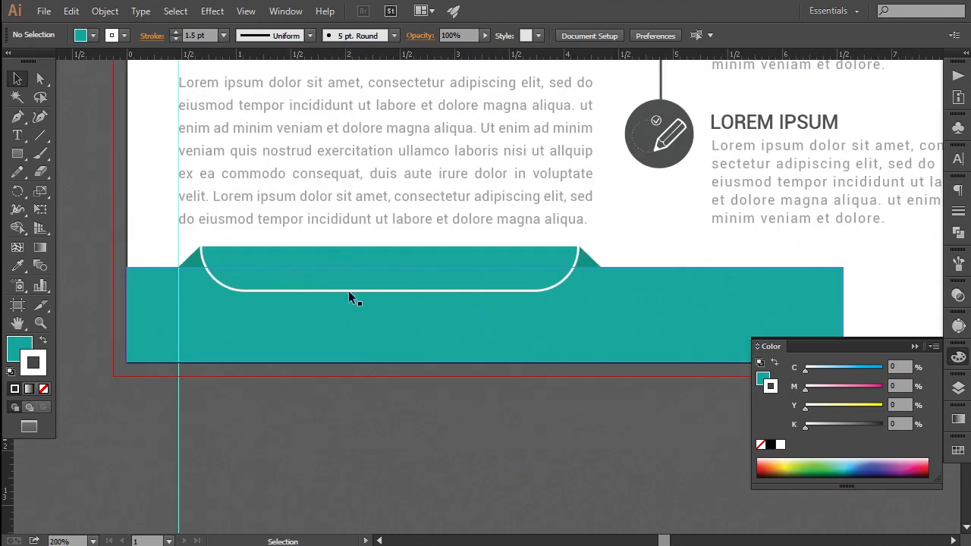
click(347, 284)
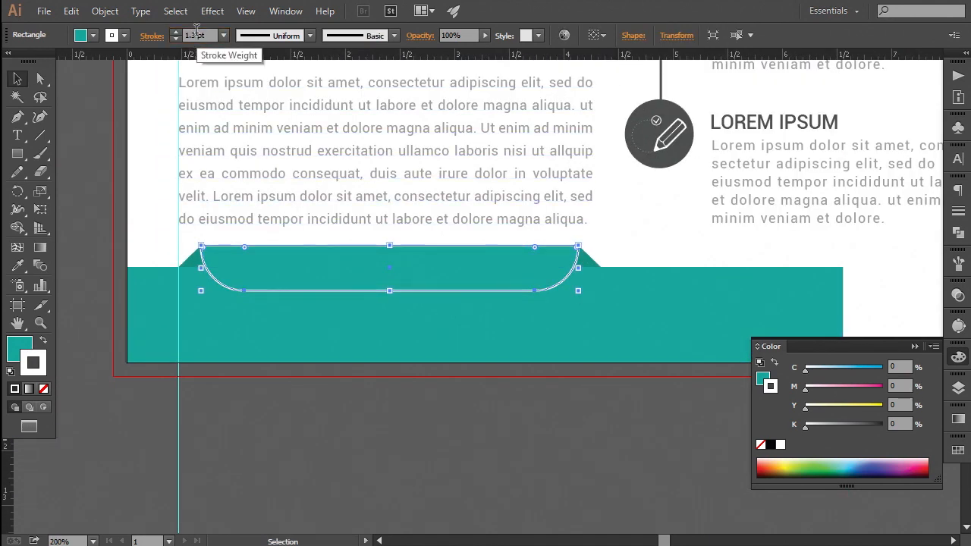
click(276, 438)
Move the white CALL NOW phone line from beside the artboard onto the rounded tab and bring it to the front
drag(275, 437, 380, 415)
drag(65, 377, 217, 407)
drag(146, 334, 769, 275)
drag(628, 427, 330, 403)
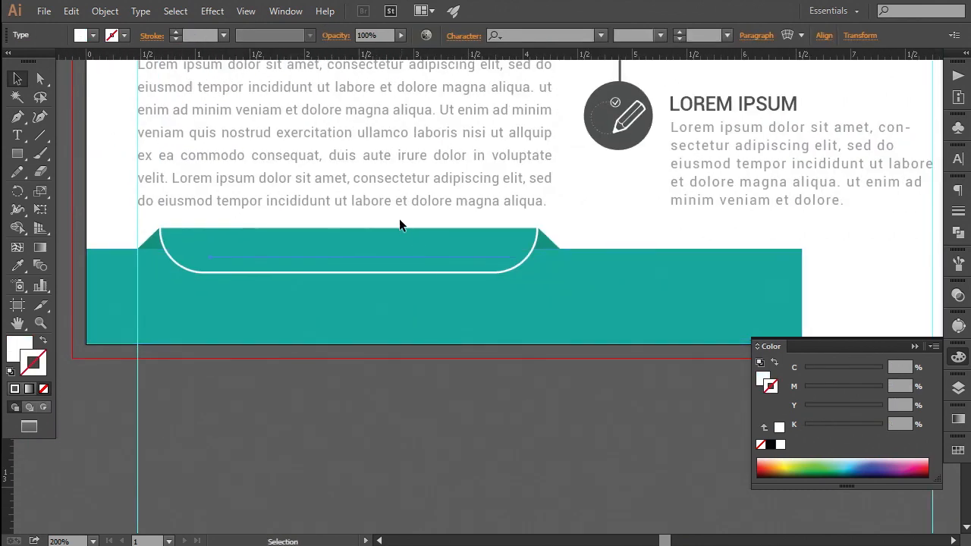
right_click(419, 243)
mouse_move(469, 382)
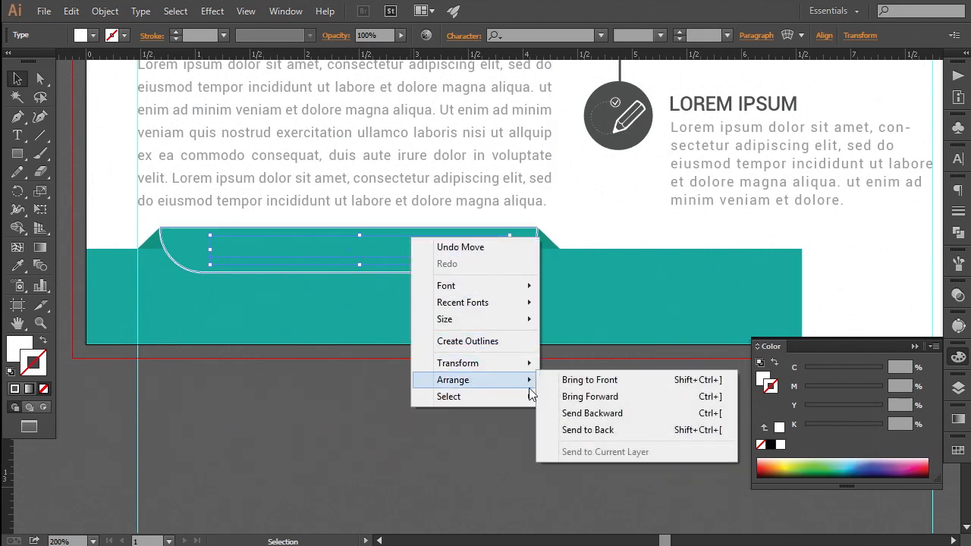
click(567, 380)
Nudge the CALL NOW line left and slightly down to centre it within the rounded tab, and deselect it
key(Left)
key(Left)
key(Left)
key(Left)
key(Left)
key(Left)
key(Left)
key(Left)
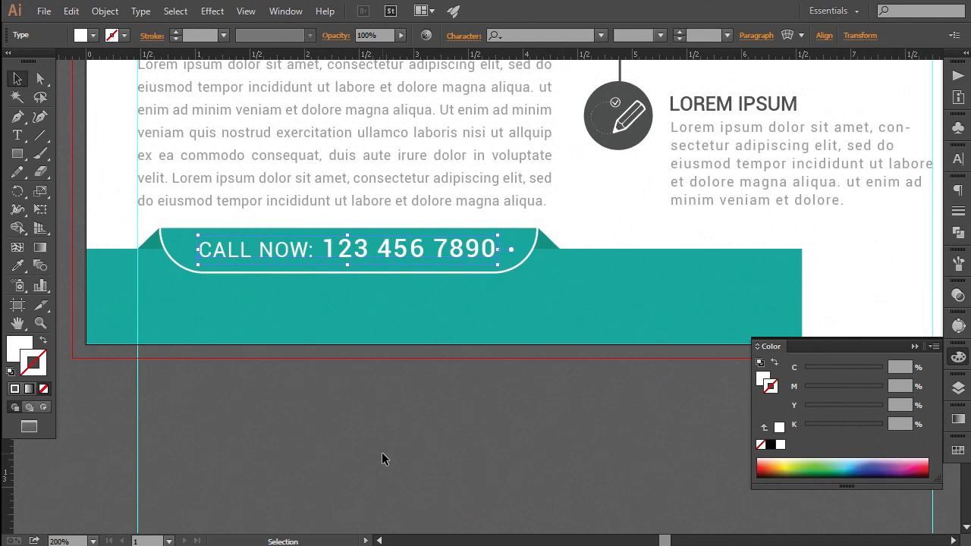
key(Down)
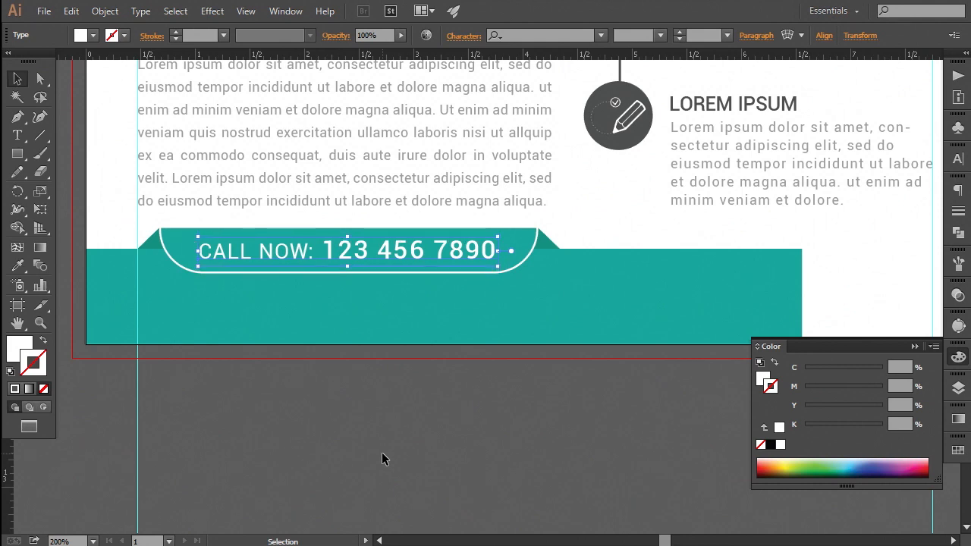
key(Down)
click(382, 459)
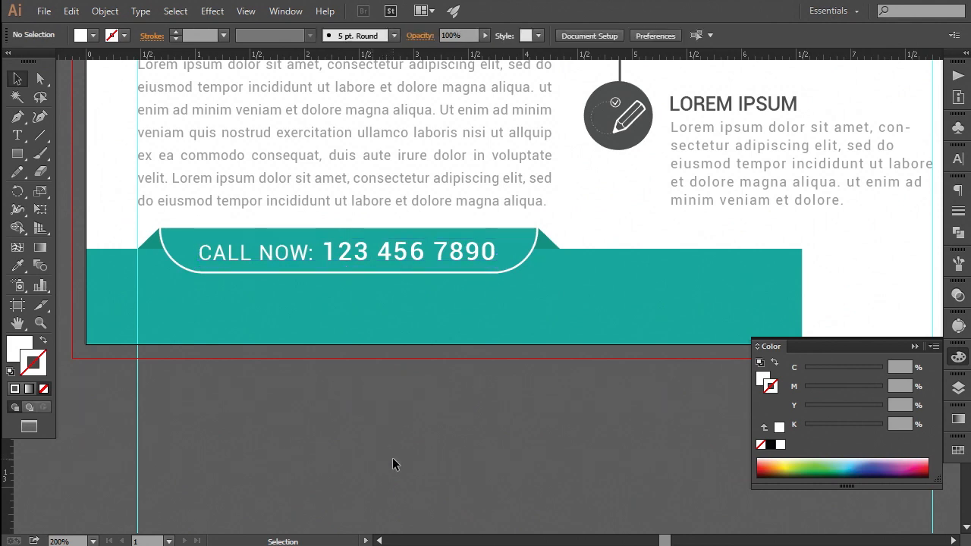
Fine-tune the CALL NOW line's position in the tab by shifting it slightly right and up
drag(393, 458, 424, 462)
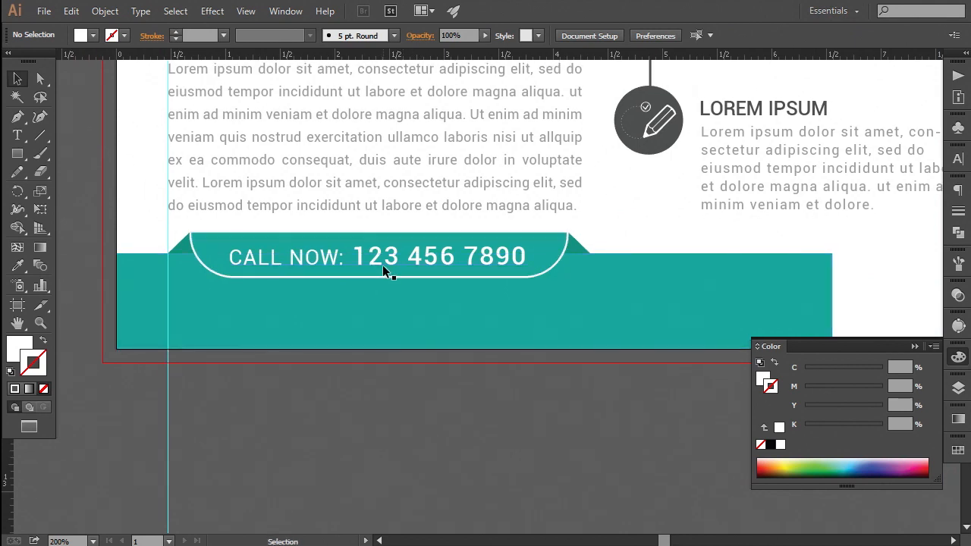
click(336, 264)
key(Right)
key(Right)
key(Up)
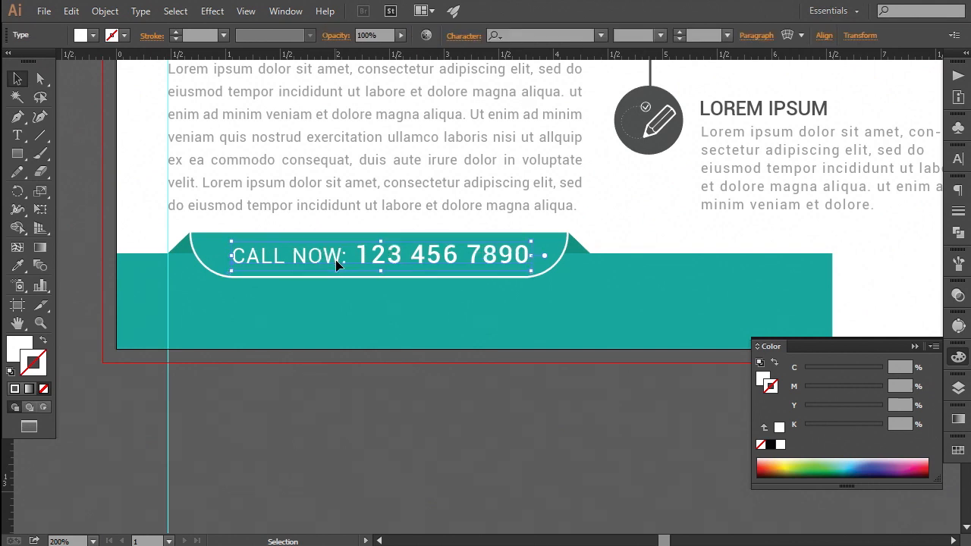
click(337, 370)
Place the white lorem ipsum paragraph on the footer below the tab at the margin guide, bring it to front and nudge it down
key(ctrl+minus)
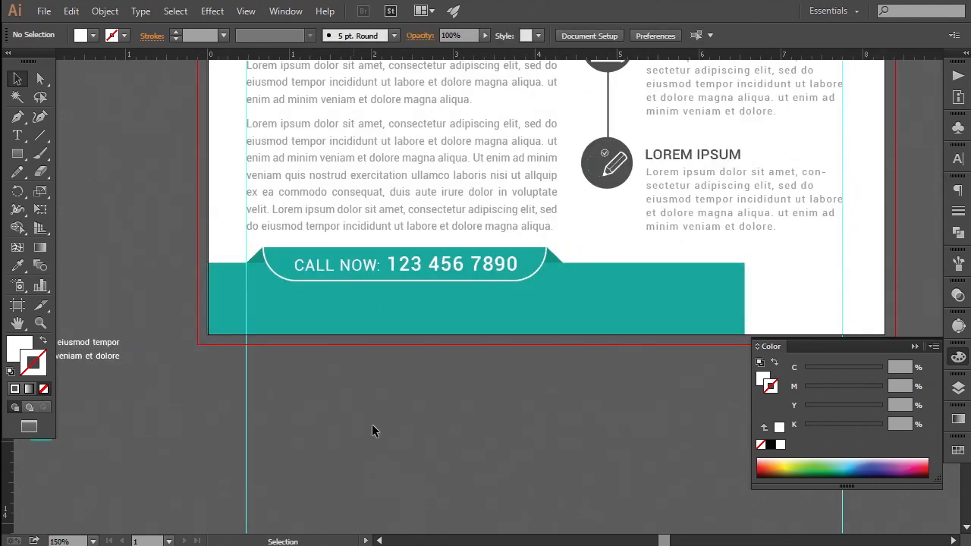
key(space)
drag(401, 403, 398, 333)
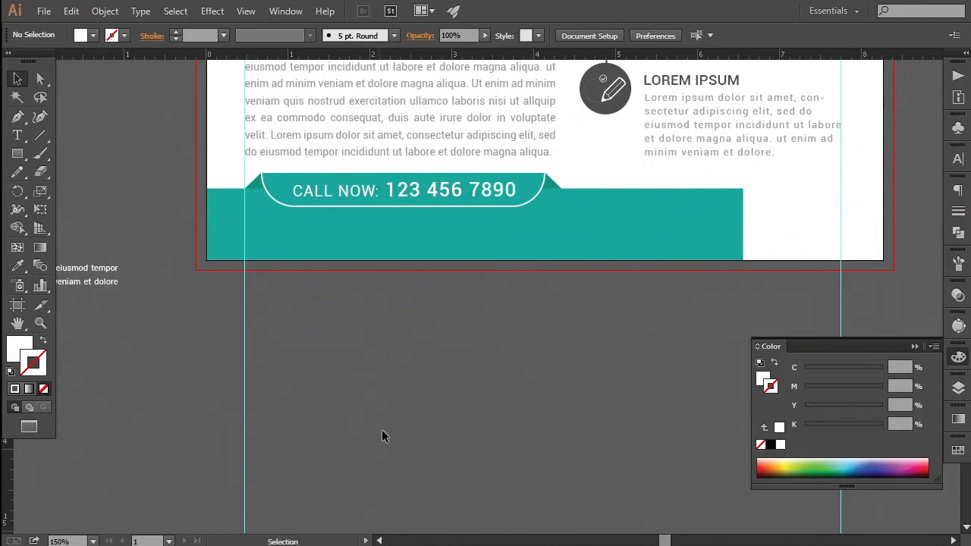
drag(361, 418, 374, 418)
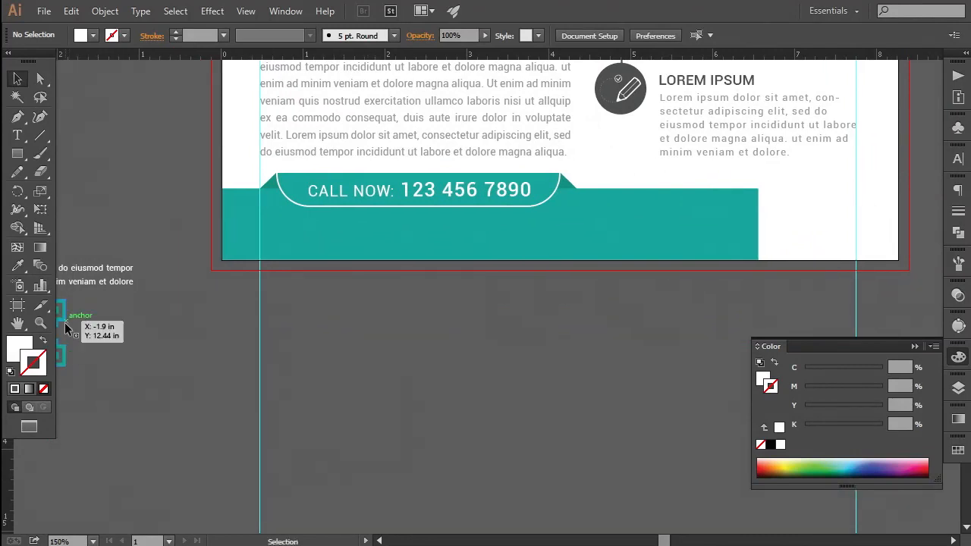
key(space)
drag(108, 309, 600, 252)
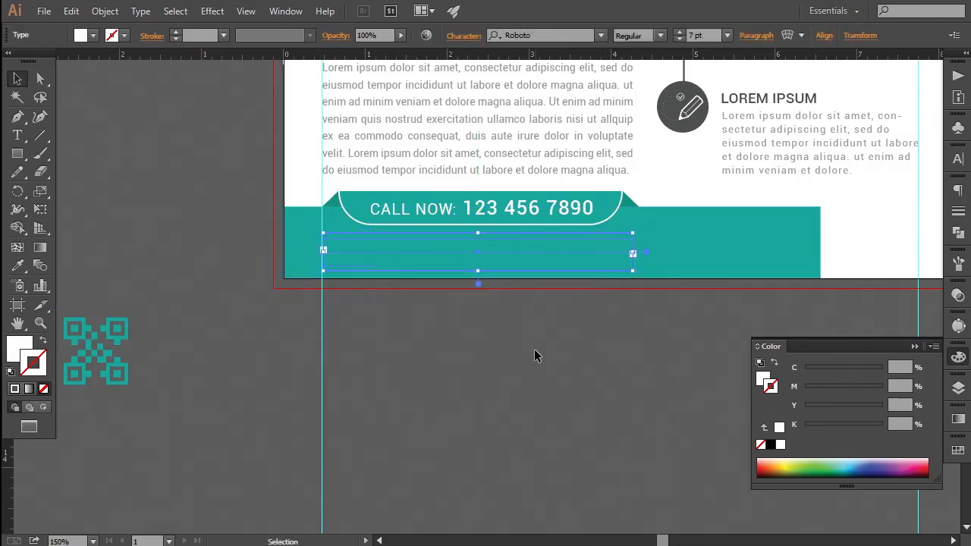
right_click(527, 262)
mouse_move(582, 406)
click(664, 400)
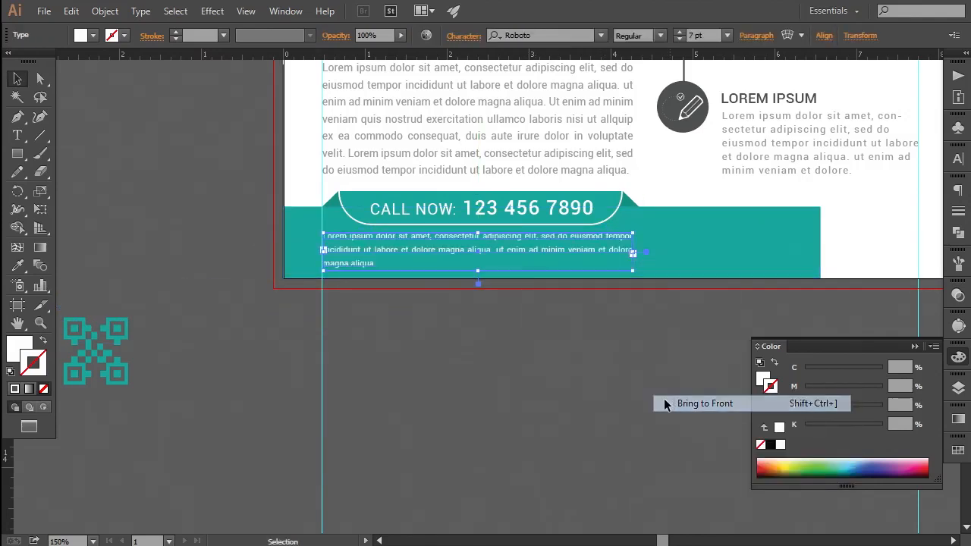
key(Down)
key(Down)
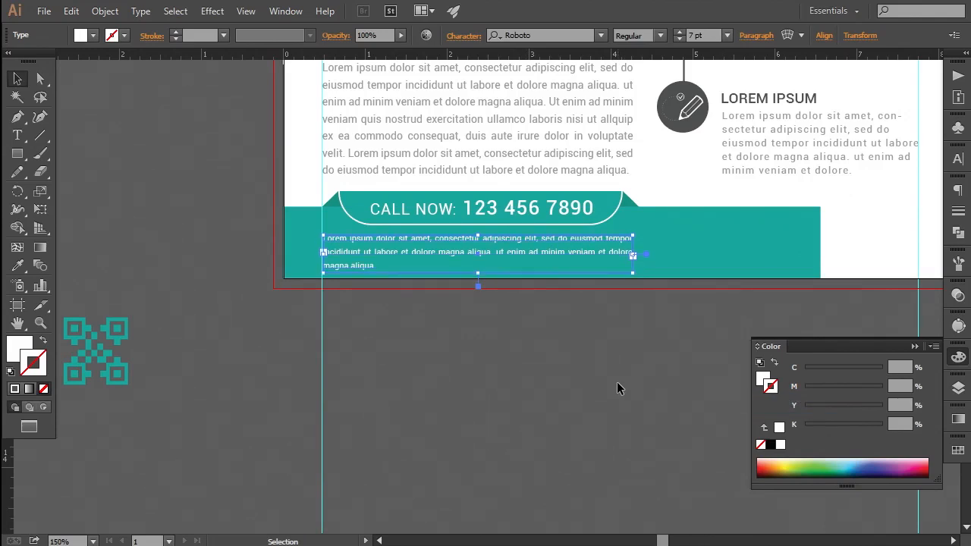
Nudge the white footer paragraph slightly further down and deselect it
key(Down)
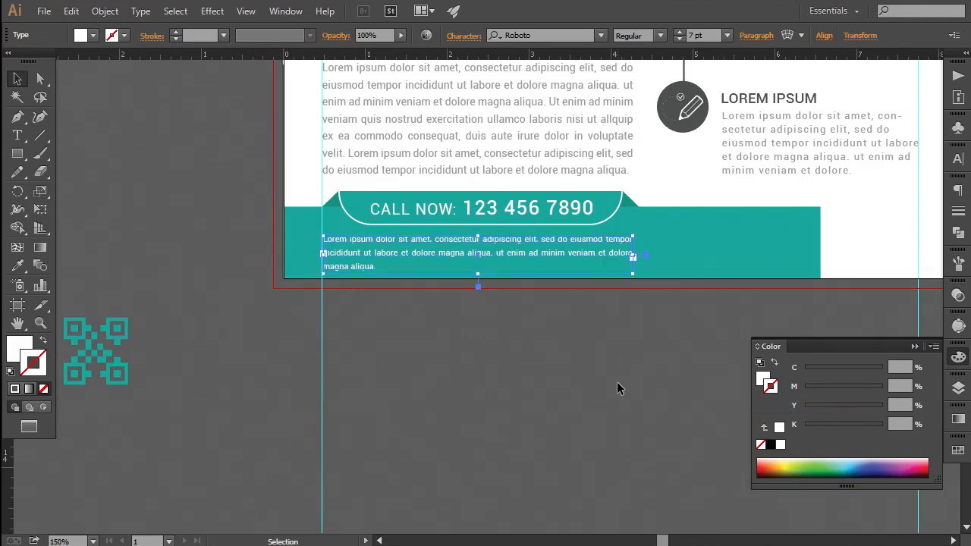
click(622, 383)
Move the white contact details group from the pasteboard onto the teal footer beside the paragraph, bring it to the front and nudge it down
drag(622, 369, 584, 361)
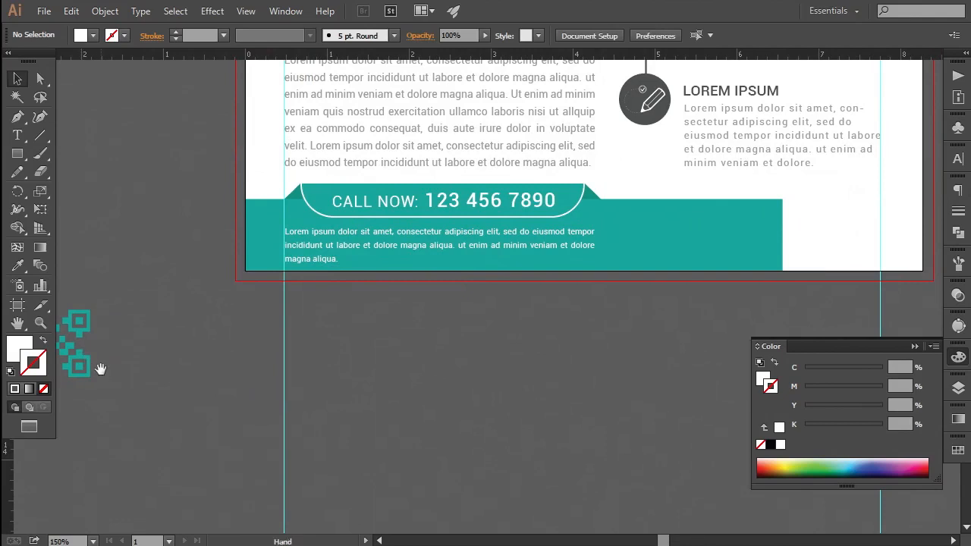
drag(100, 370, 270, 397)
click(114, 388)
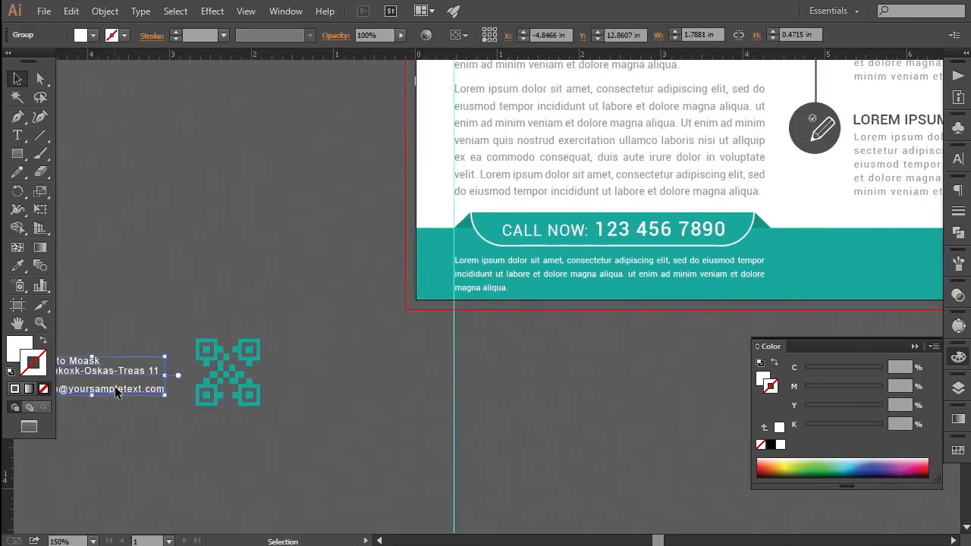
drag(115, 386, 548, 321)
right_click(559, 293)
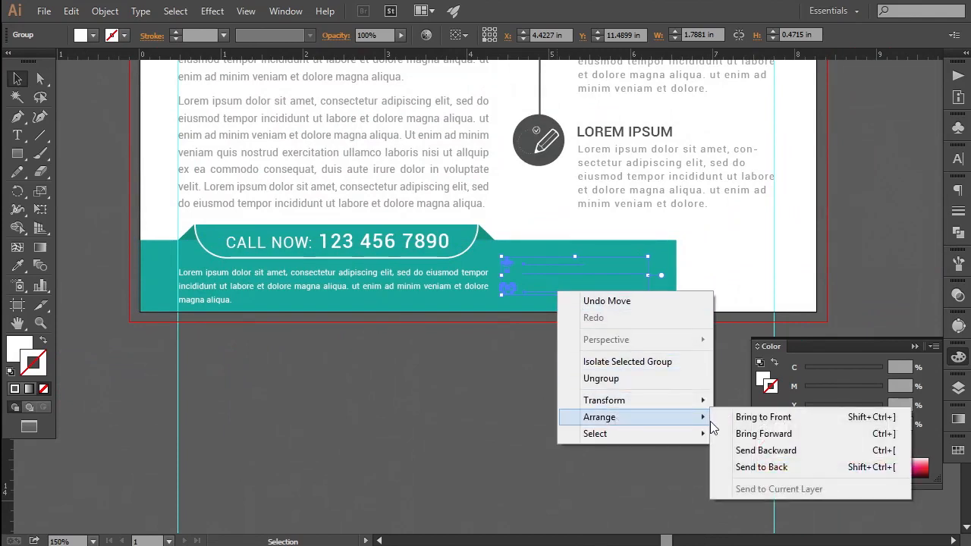
click(719, 418)
key(Down)
key(Down)
key(Down)
key(Down)
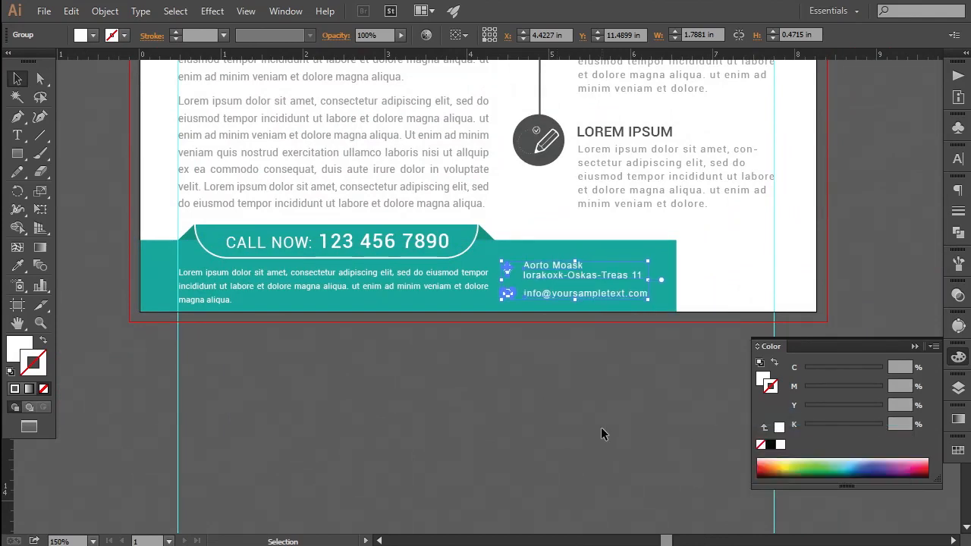
Shift the contact details group right within the footer, clear of the paragraph, and deselect it
key(Right)
key(Right)
key(Right)
key(Right)
key(Right)
key(Right)
key(Right)
key(Right)
key(Right)
key(Right)
key(Right)
key(Right)
key(Right)
key(Right)
key(Right)
key(Left)
key(Left)
key(Left)
key(Left)
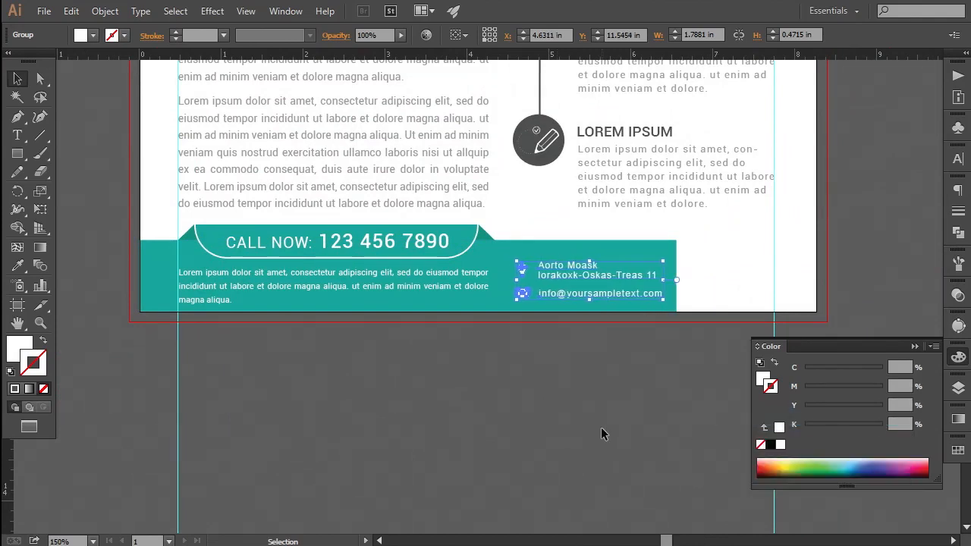
click(601, 427)
Widen the teal footer bar slightly to the right and deselect it
scroll(592, 411, left, 3)
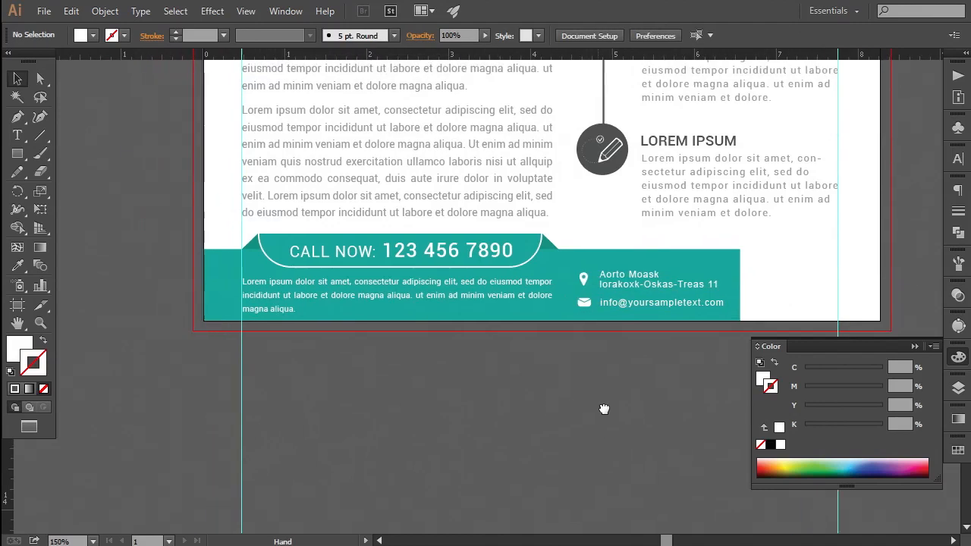
click(754, 285)
drag(756, 287, 765, 287)
click(665, 368)
Nudge the contact details group slightly right and up in the widened footer bar, and deselect it
click(652, 308)
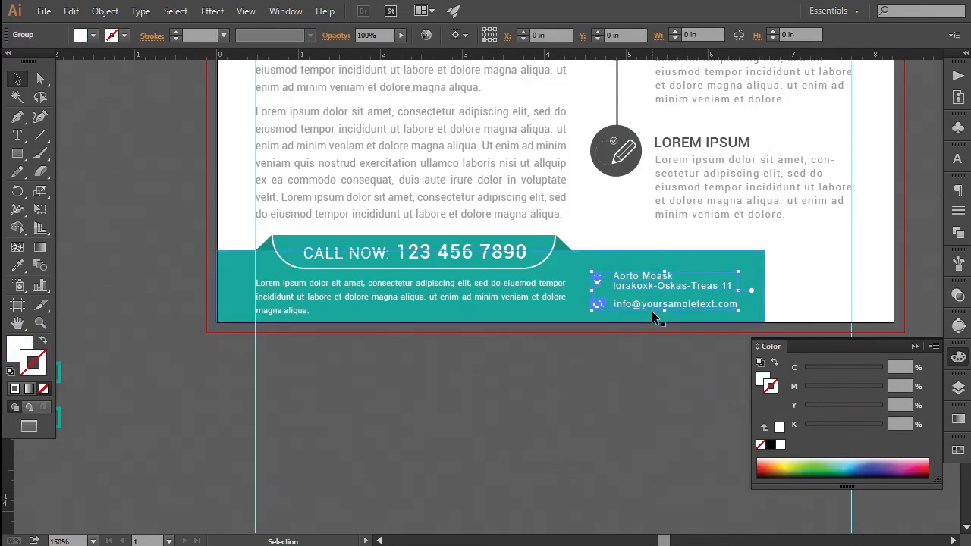
key(Right)
key(Right)
key(Right)
key(Right)
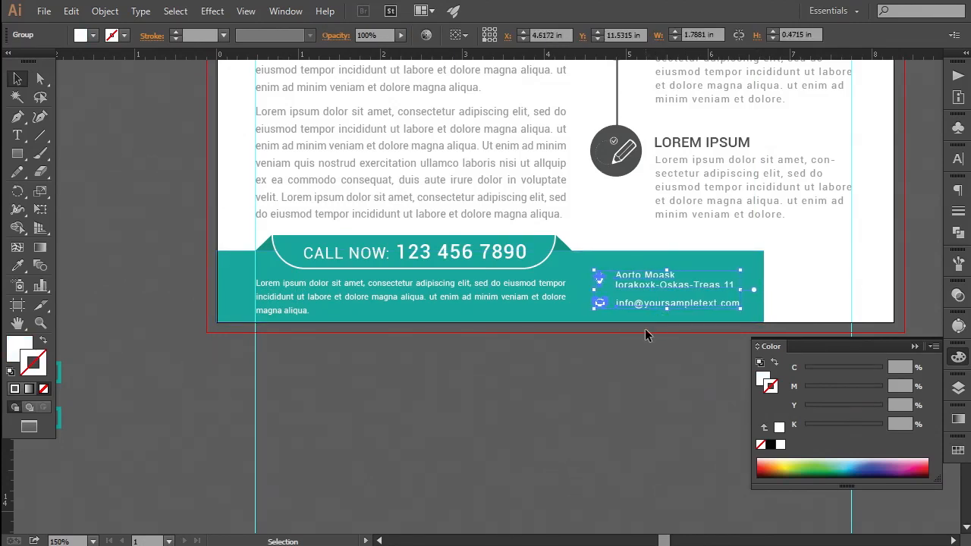
key(ctrl+shift+a)
Move the teal QR code from the pasteboard into the white space to the right of the teal footer bar
key(ctrl+0)
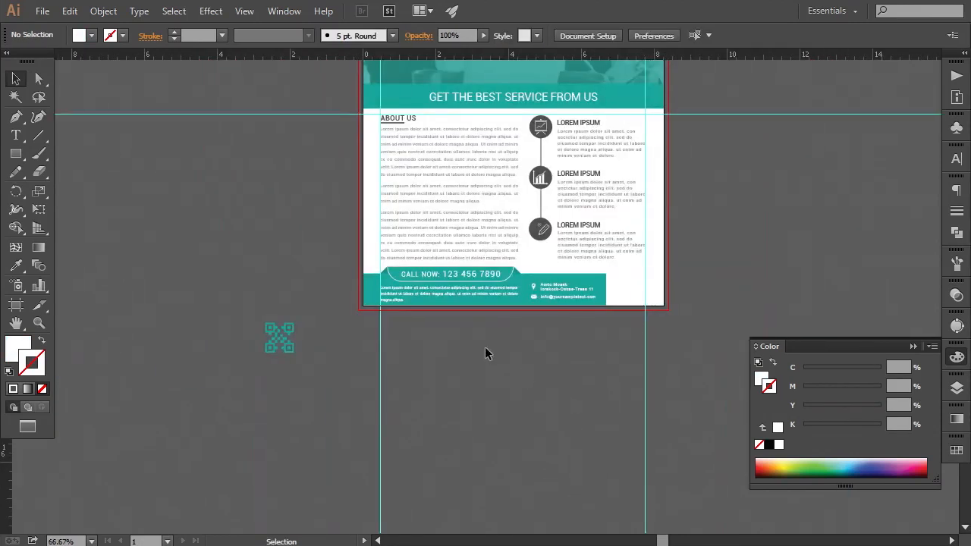
drag(287, 339, 647, 298)
key(ctrl+equal)
key(ctrl+equal)
key(ctrl+equal)
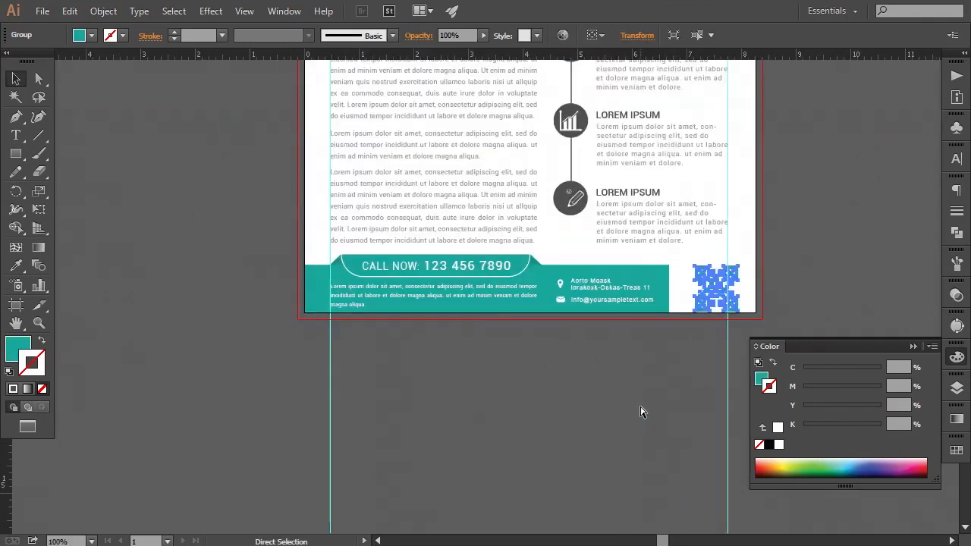
scroll(655, 408, right, 5)
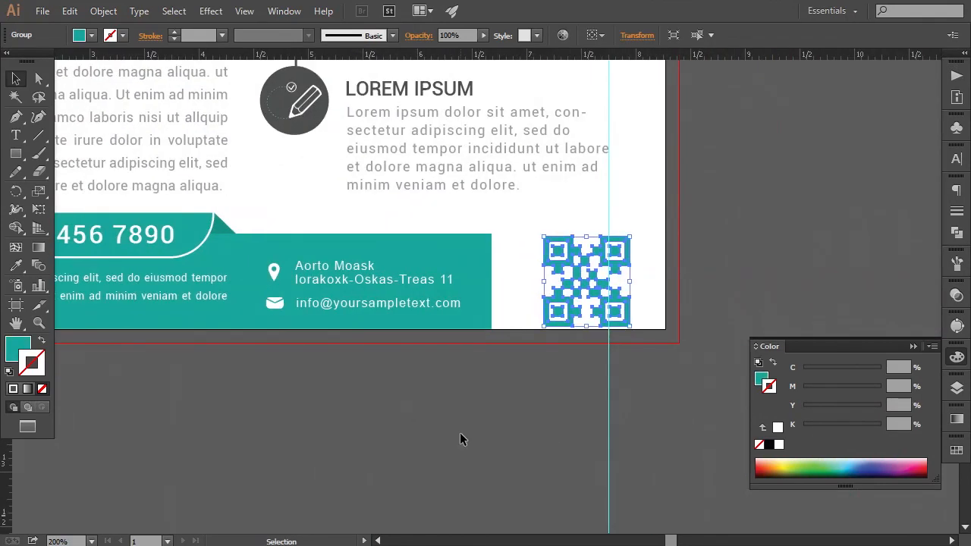
Nudge the QR code left and slightly up in the white corner of the footer, and deselect it
key(Left)
key(Left)
key(Left)
key(Left)
key(Left)
key(Left)
key(Up)
key(Up)
key(Up)
key(Up)
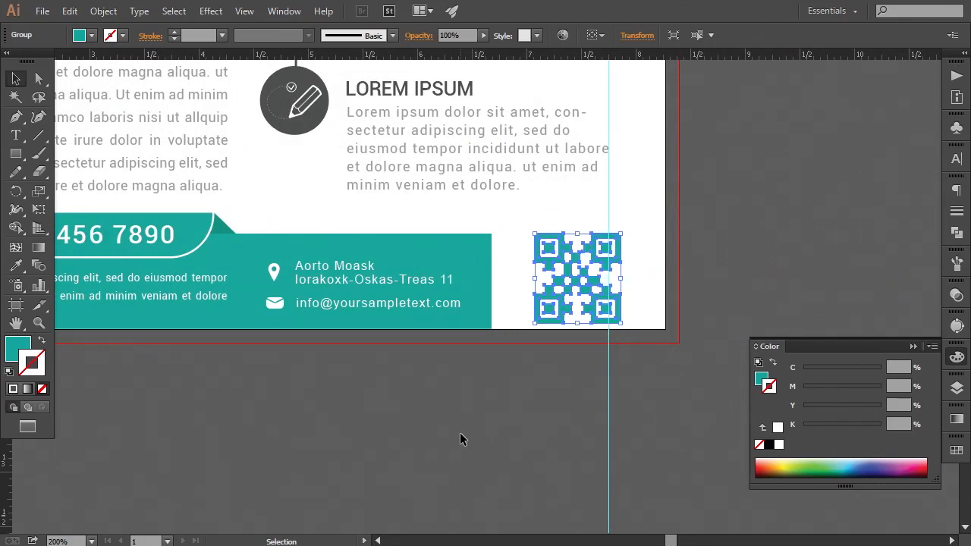
key(Down)
key(Down)
key(ctrl+shift+a)
Scale the QR code down a little, align its right edge with the right margin guide and deselect it
click(559, 301)
drag(534, 322, 539, 319)
key(Left)
key(Left)
key(Left)
key(Left)
key(Left)
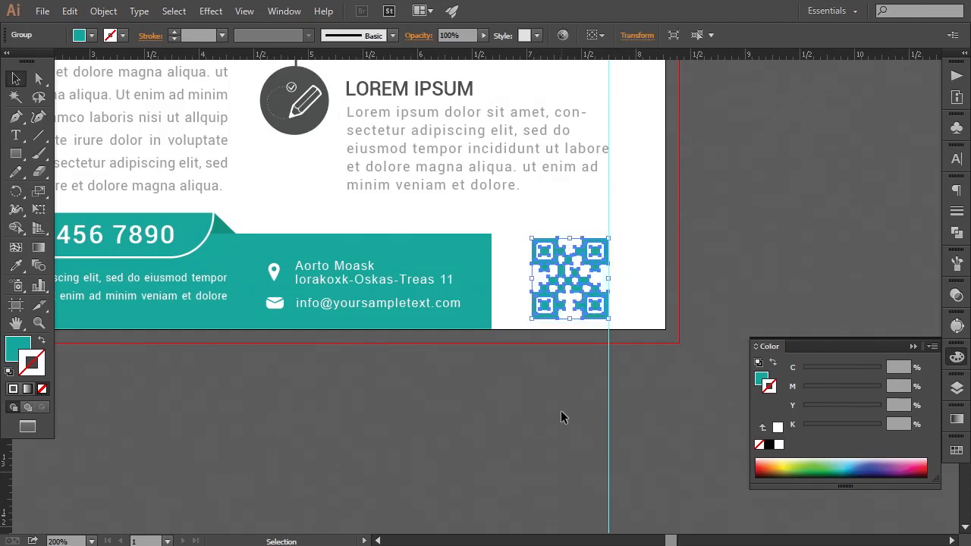
key(Right)
click(561, 419)
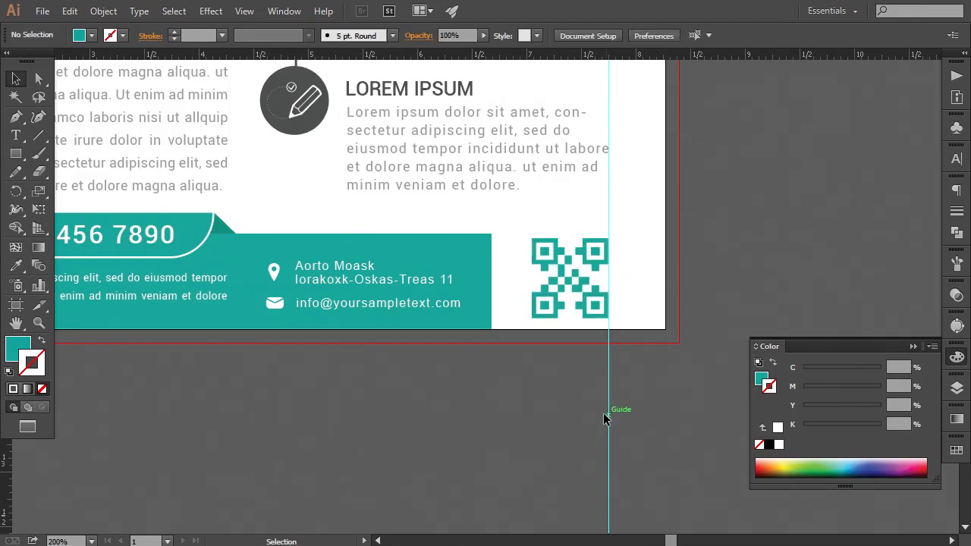
Examine the footer's QR code and contact details up close and within the overall flyer layout
key(ctrl+minus)
key(ctrl+minus)
key(ctrl+minus)
key(ctrl+minus)
key(ctrl+minus)
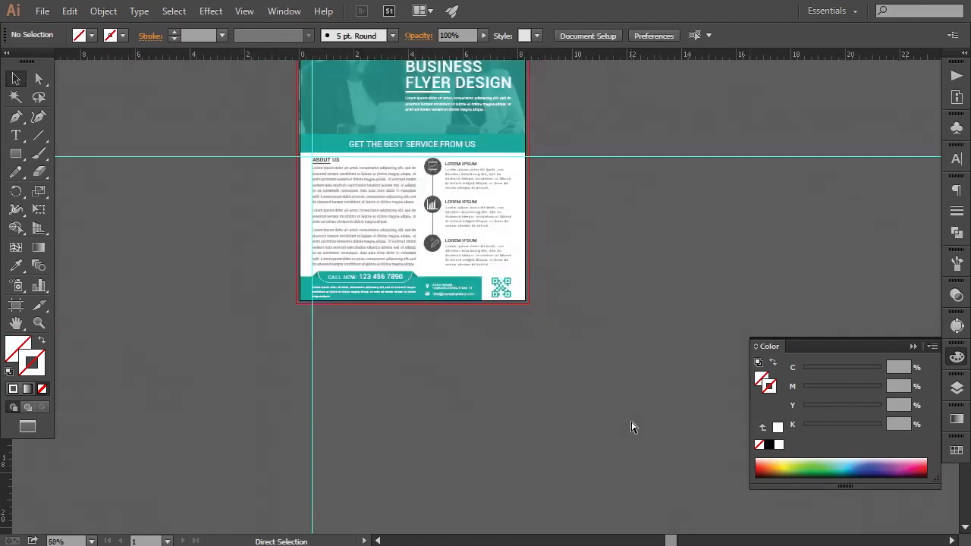
key(ctrl+equal)
key(ctrl+equal)
key(ctrl+equal)
key(ctrl+equal)
key(ctrl+equal)
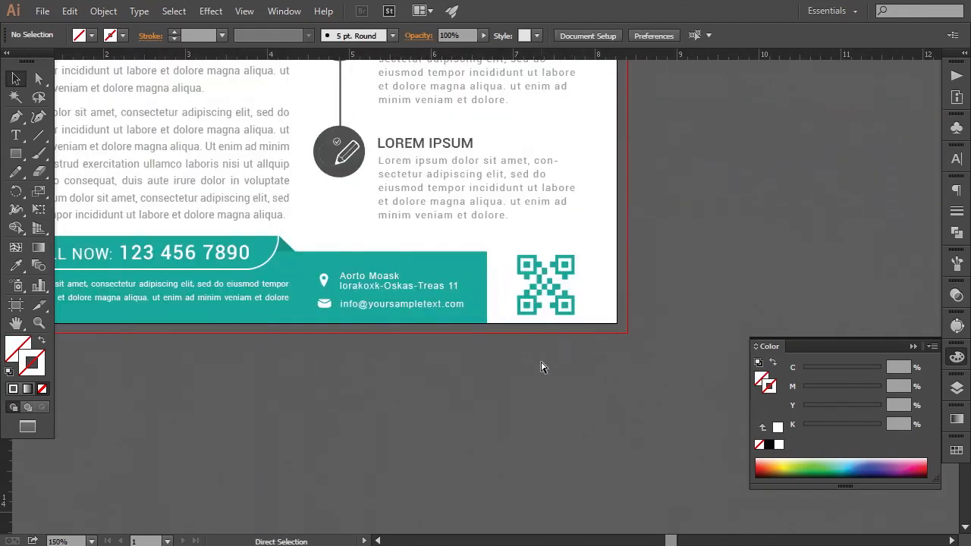
key(ctrl+minus)
key(ctrl+minus)
key(ctrl+minus)
key(ctrl+minus)
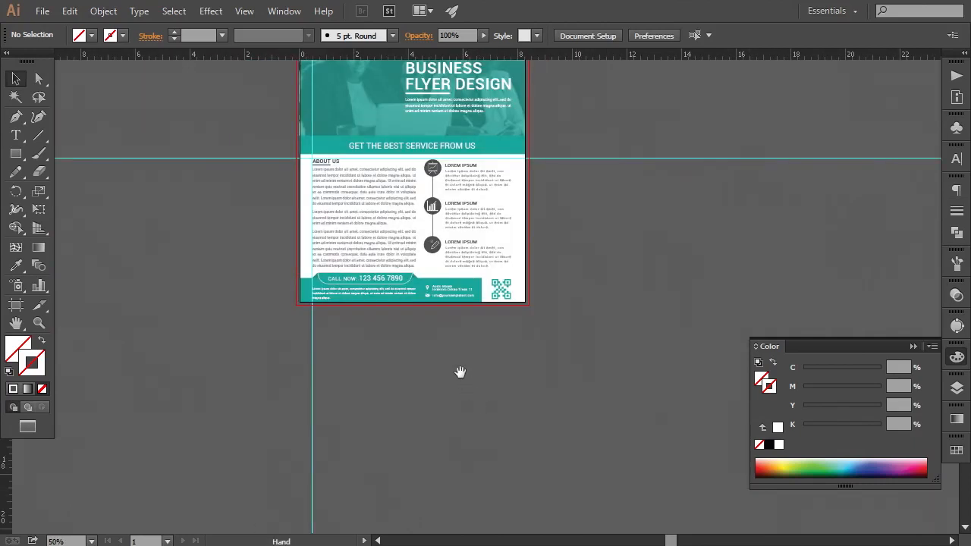
Delete the left vertical margin guide and the two horizontal guides crossing the flyer
drag(460, 372, 518, 478)
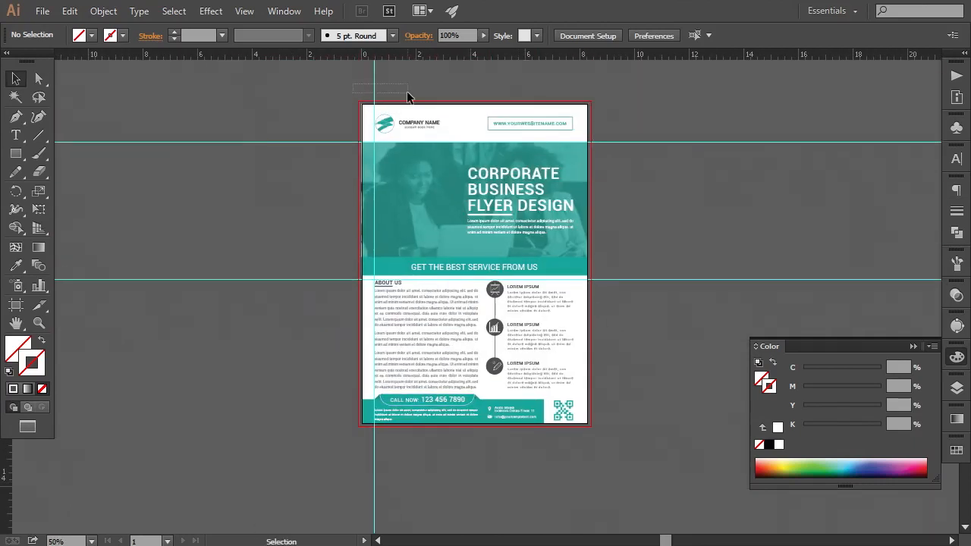
drag(407, 96, 409, 97)
key(Delete)
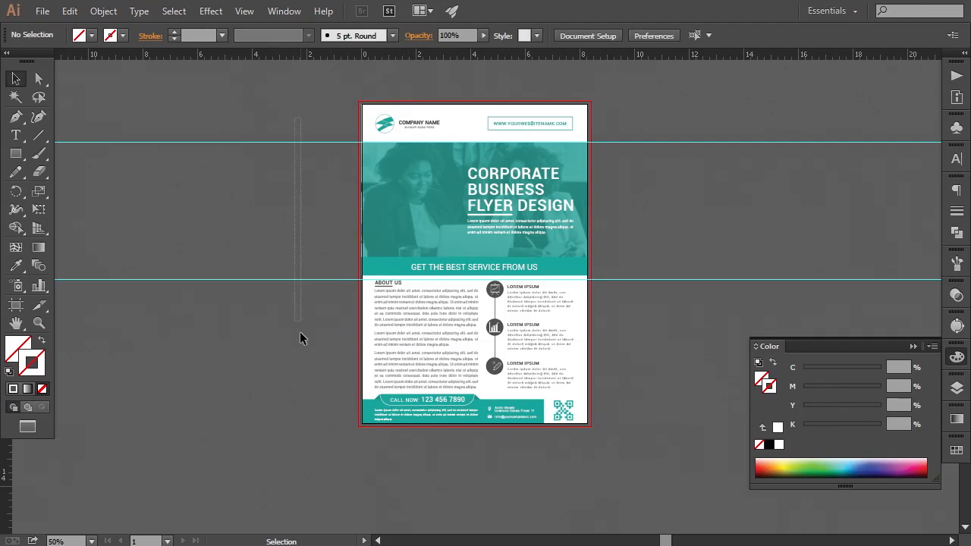
drag(300, 331, 300, 335)
key(Delete)
Draw a rectangle over the flyer's lower section, from under the tagline band to the page bottom, and fill it with white (ffffff)
key(ctrl+plus)
key(ctrl+plus)
drag(438, 417, 392, 277)
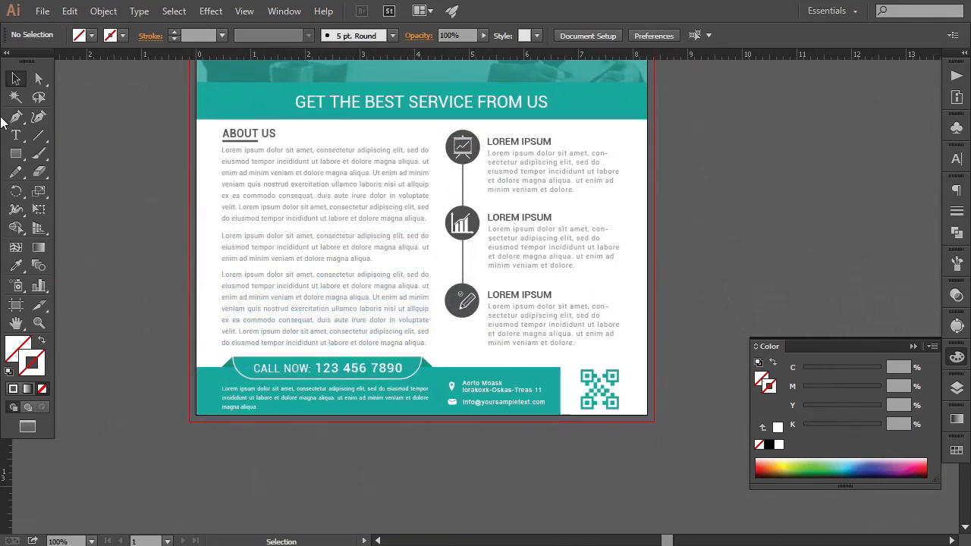
click(16, 154)
drag(196, 116, 650, 416)
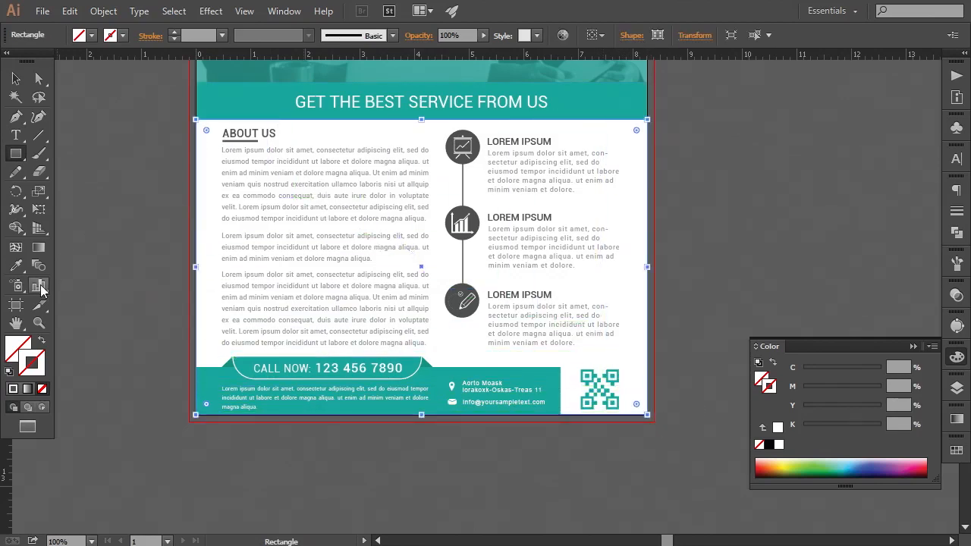
double_click(18, 351)
drag(498, 341, 474, 322)
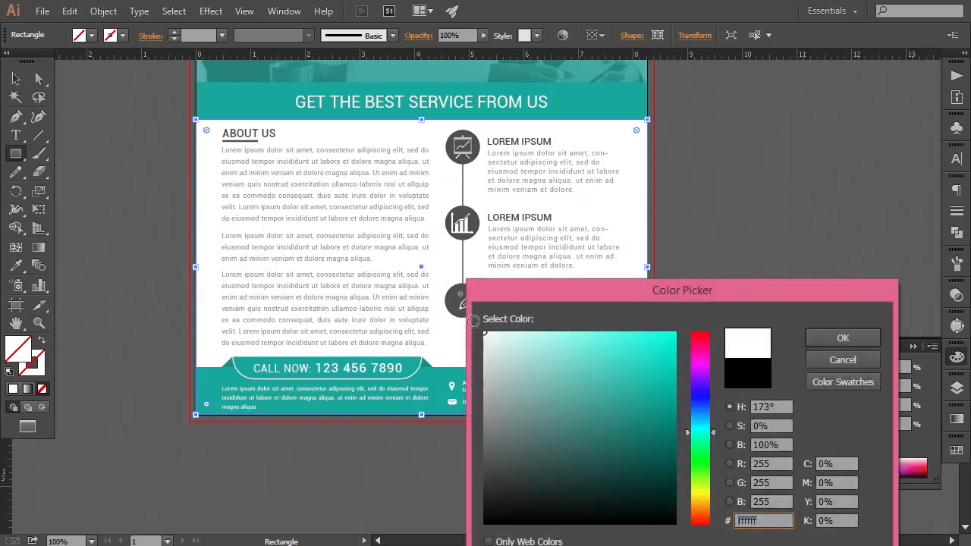
click(807, 334)
Send the white rectangle to the back, behind the text, icons and footer, and deselect it
right_click(428, 256)
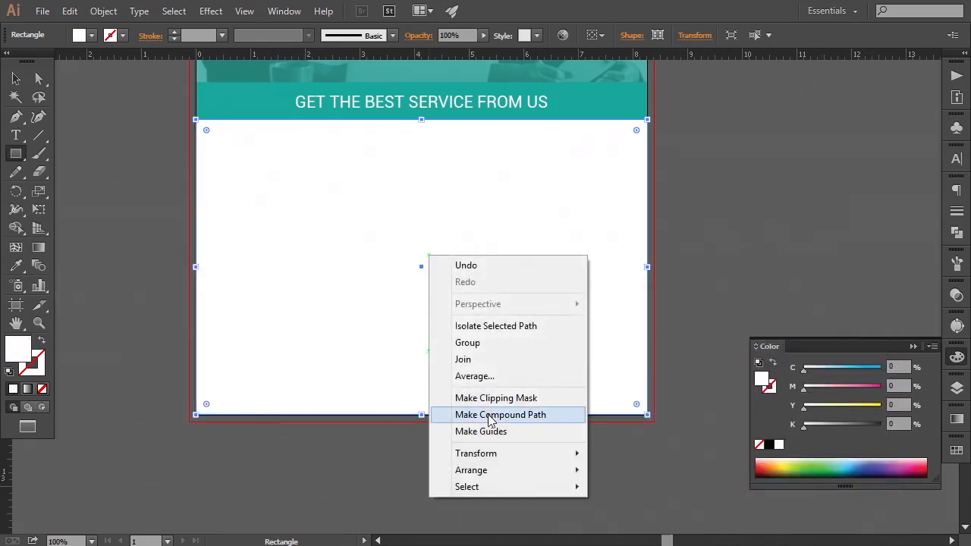
mouse_move(485, 470)
click(618, 449)
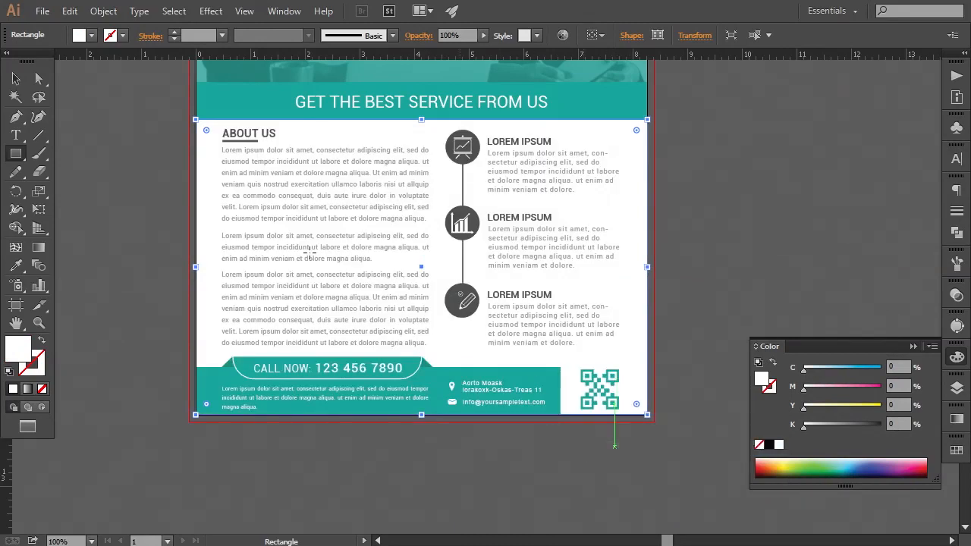
click(17, 81)
click(98, 197)
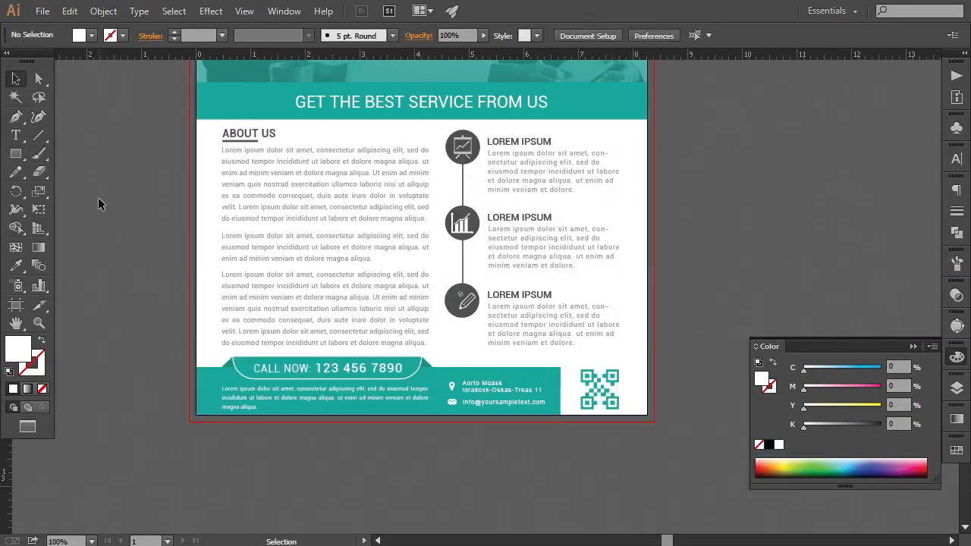
Collapse the Color panel, hide the rulers and bring the whole finished flyer into view
key(ctrl+minus)
key(ctrl+minus)
key(ctrl+minus)
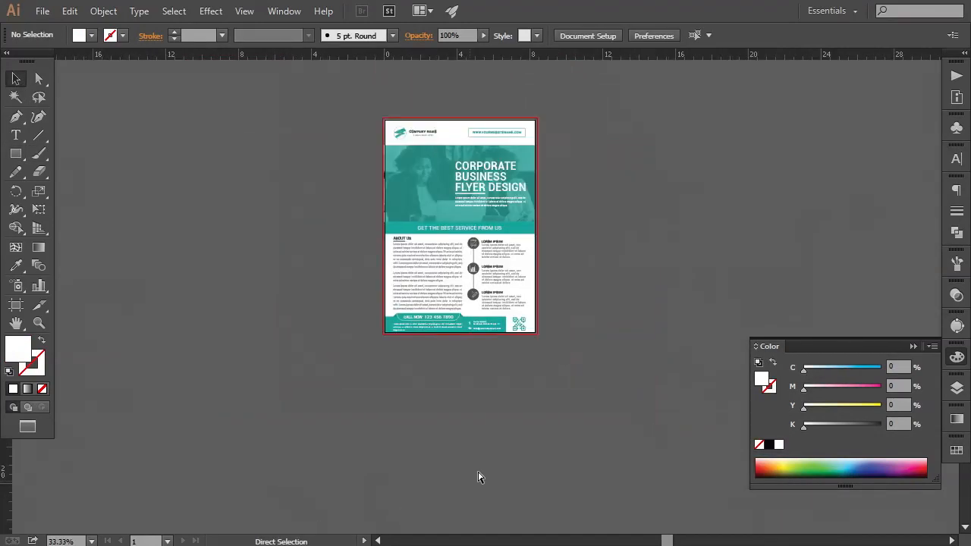
key(ctrl+plus)
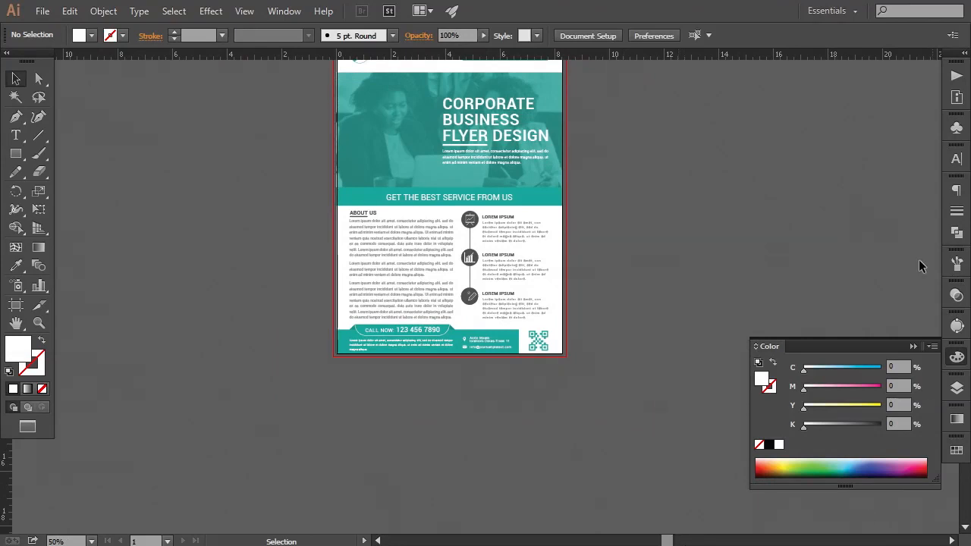
click(913, 346)
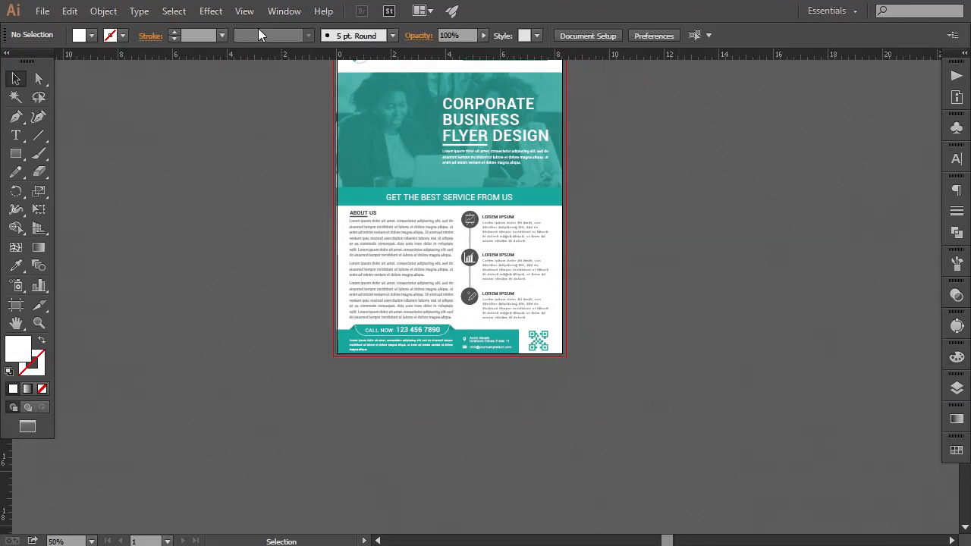
click(245, 11)
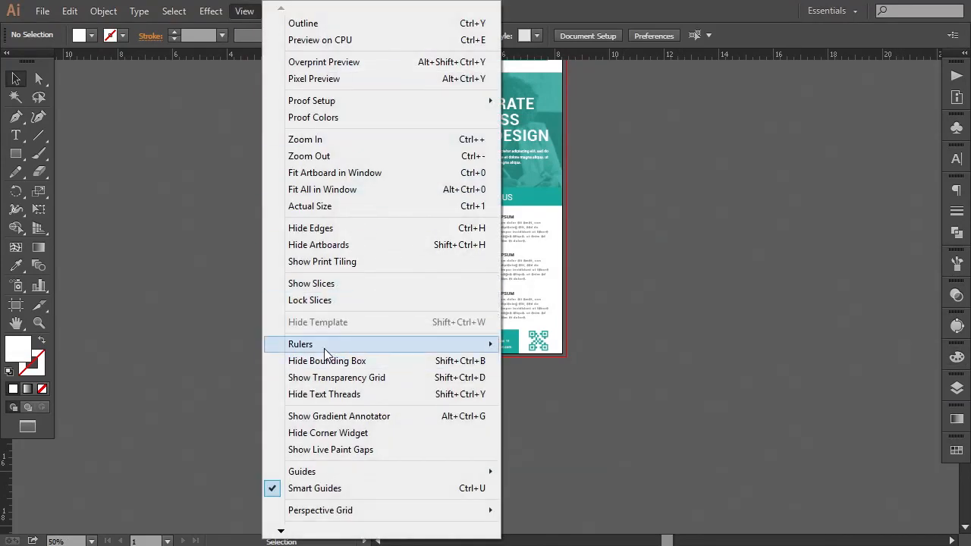
mouse_move(324, 348)
click(546, 344)
key(ctrl+plus)
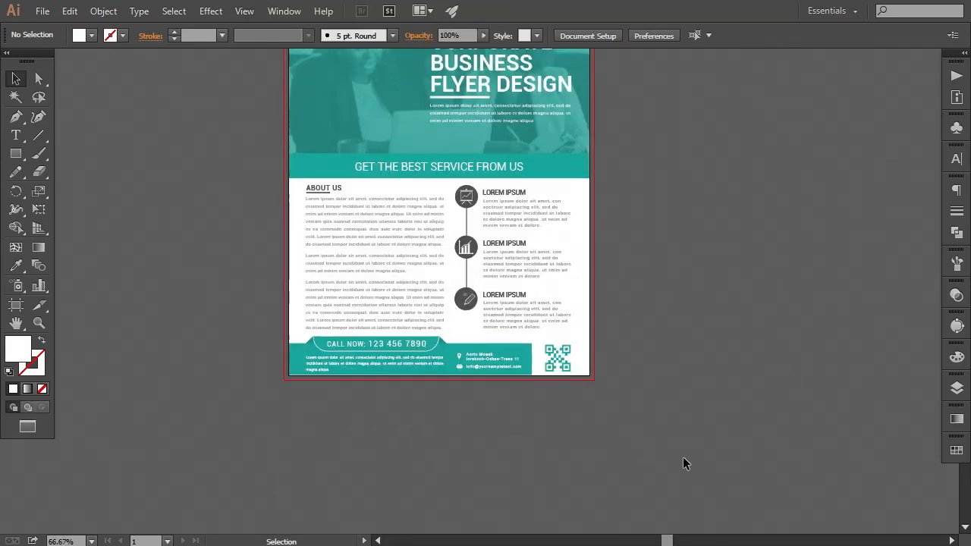
drag(598, 262, 662, 368)
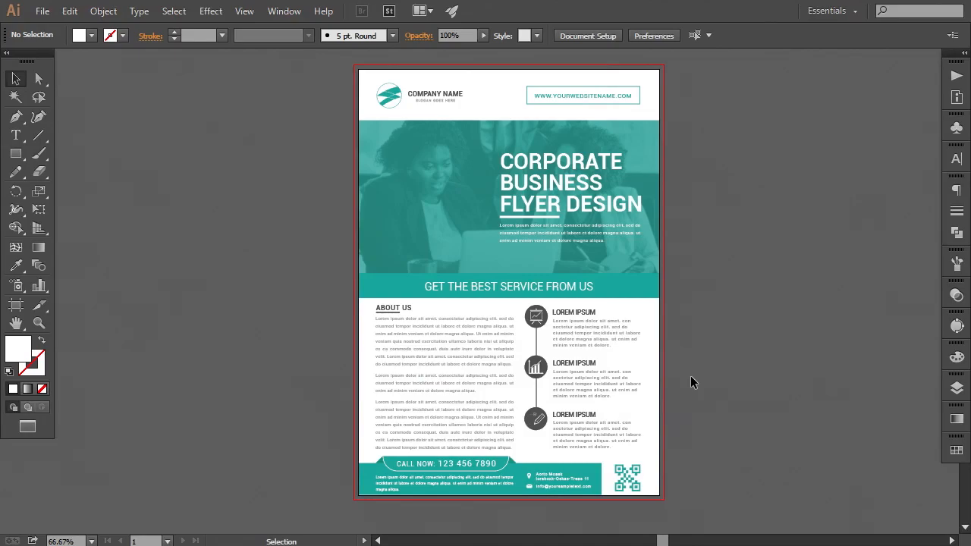